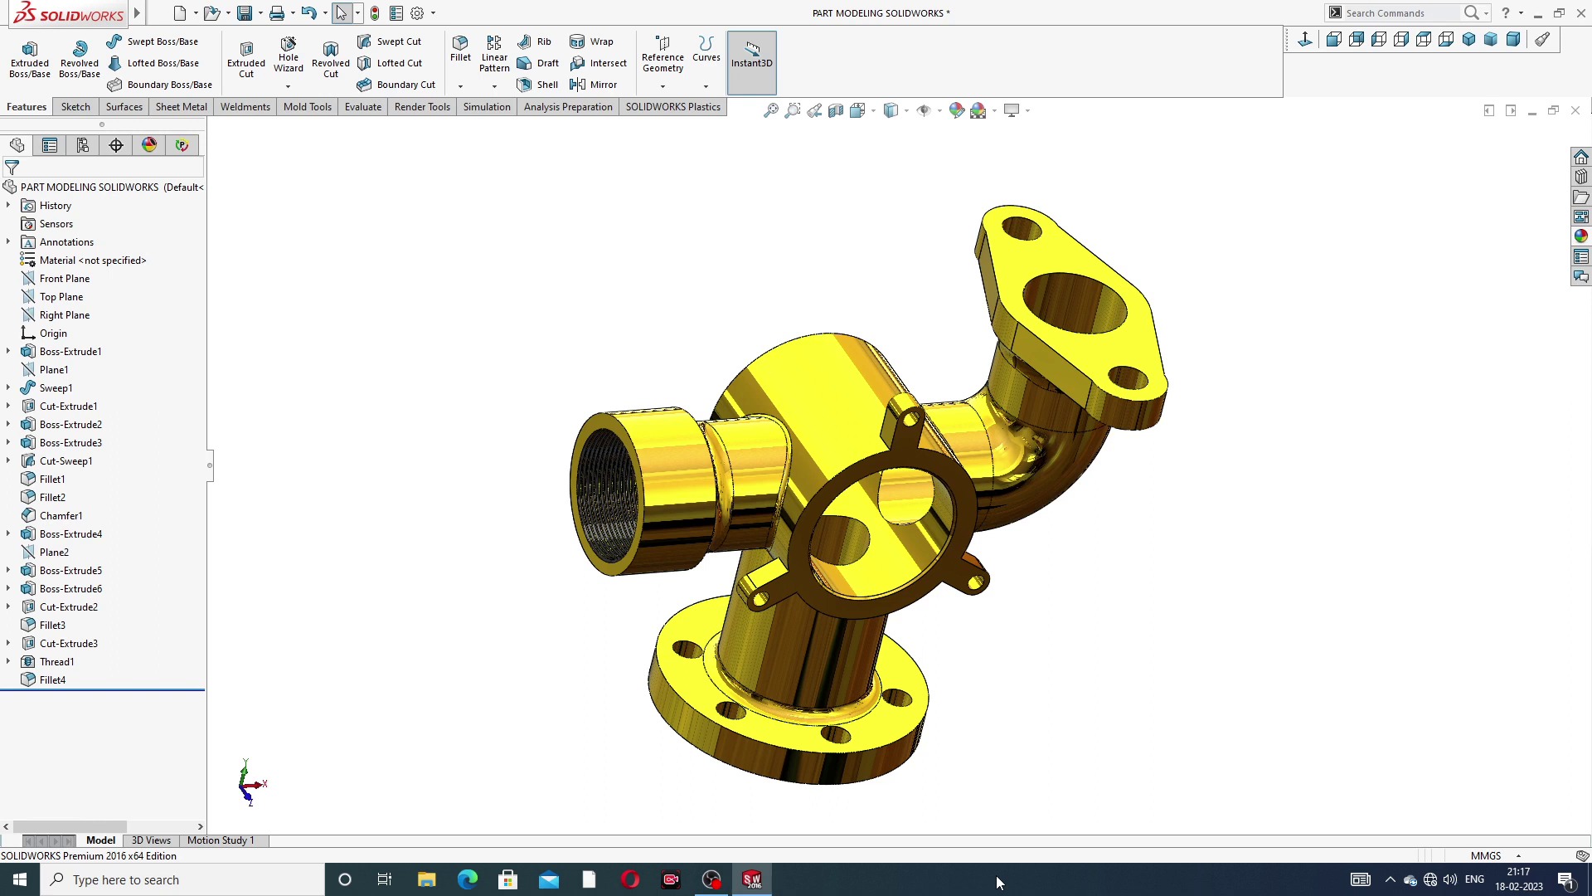
Step: Zoom out and rotate the glossy gold flanged pipe fitting to view another side
scroll(977, 431, up, 3)
drag(972, 431, 1043, 480)
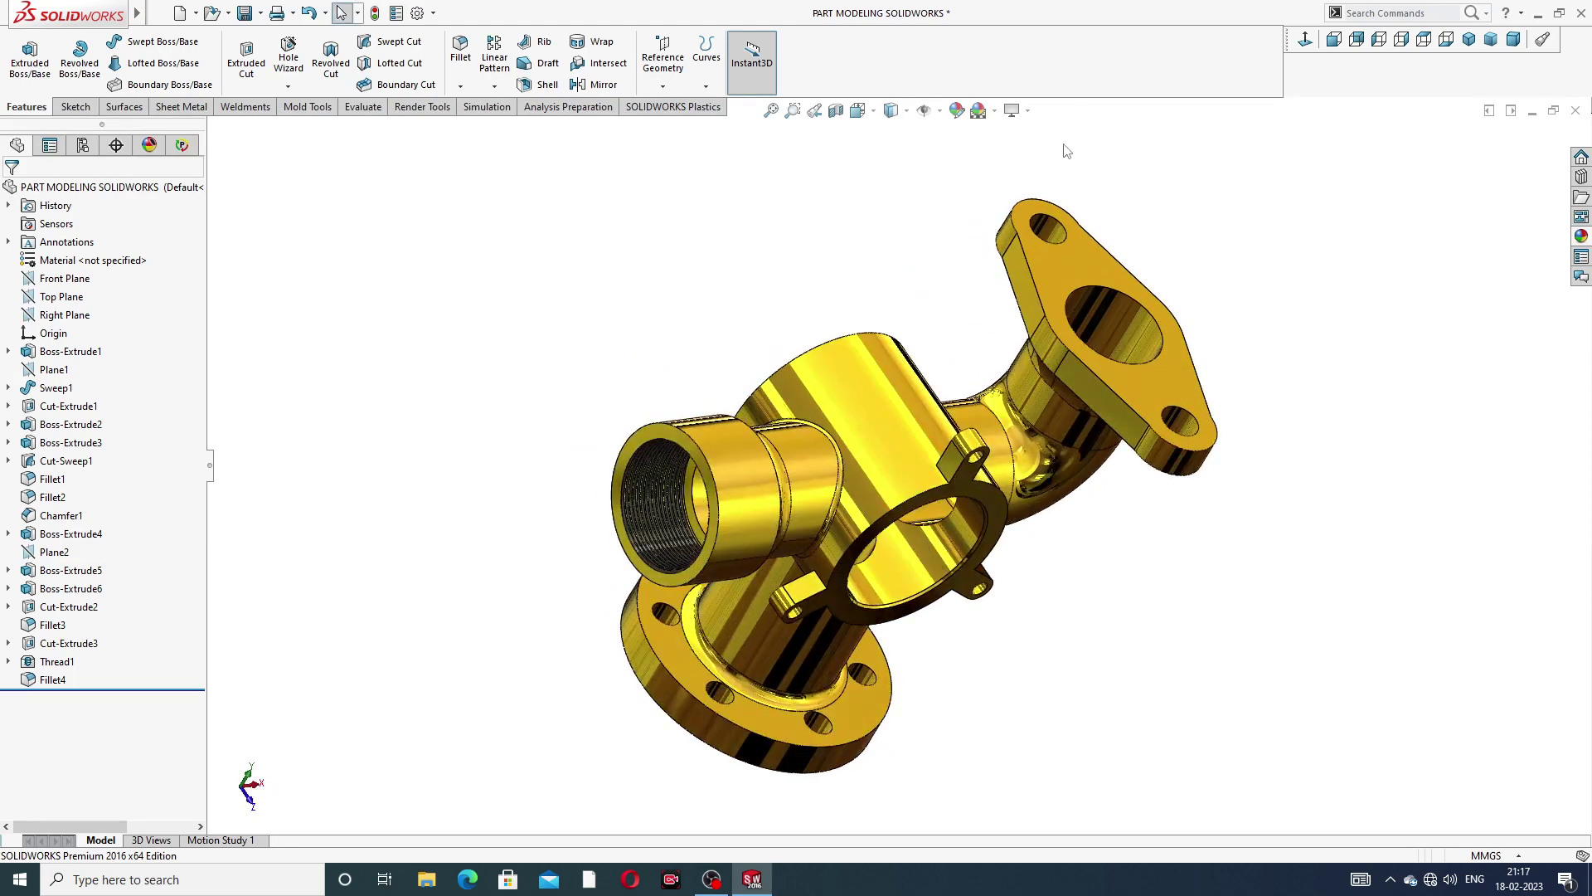
Step: Turn RealView Graphics off and rotate the part to see the matte rendering
click(1015, 110)
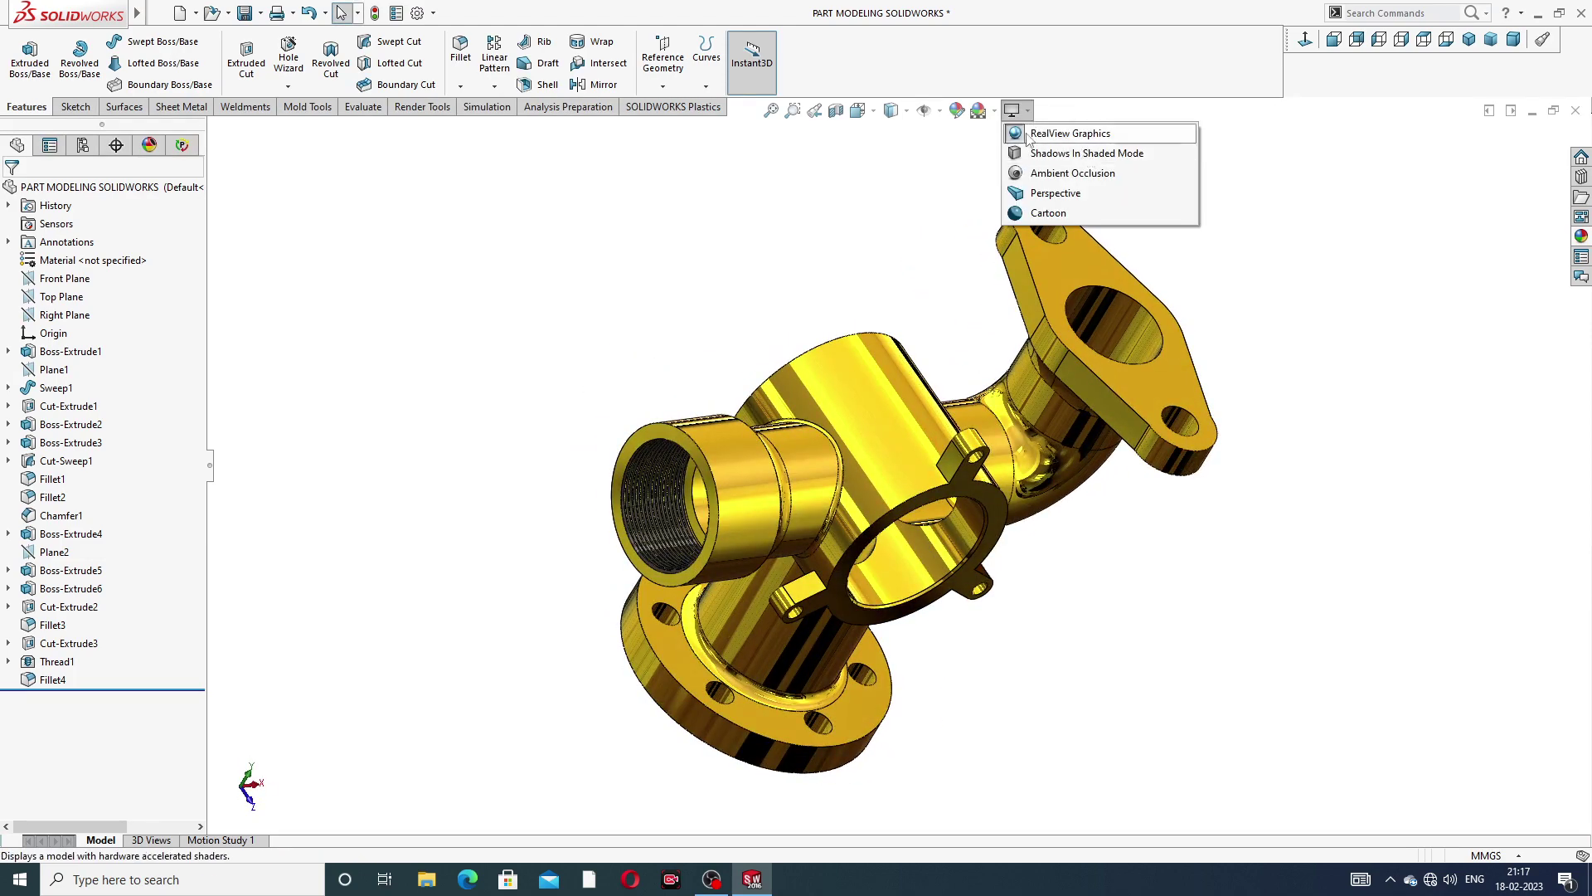
click(1076, 140)
drag(1018, 405, 1008, 265)
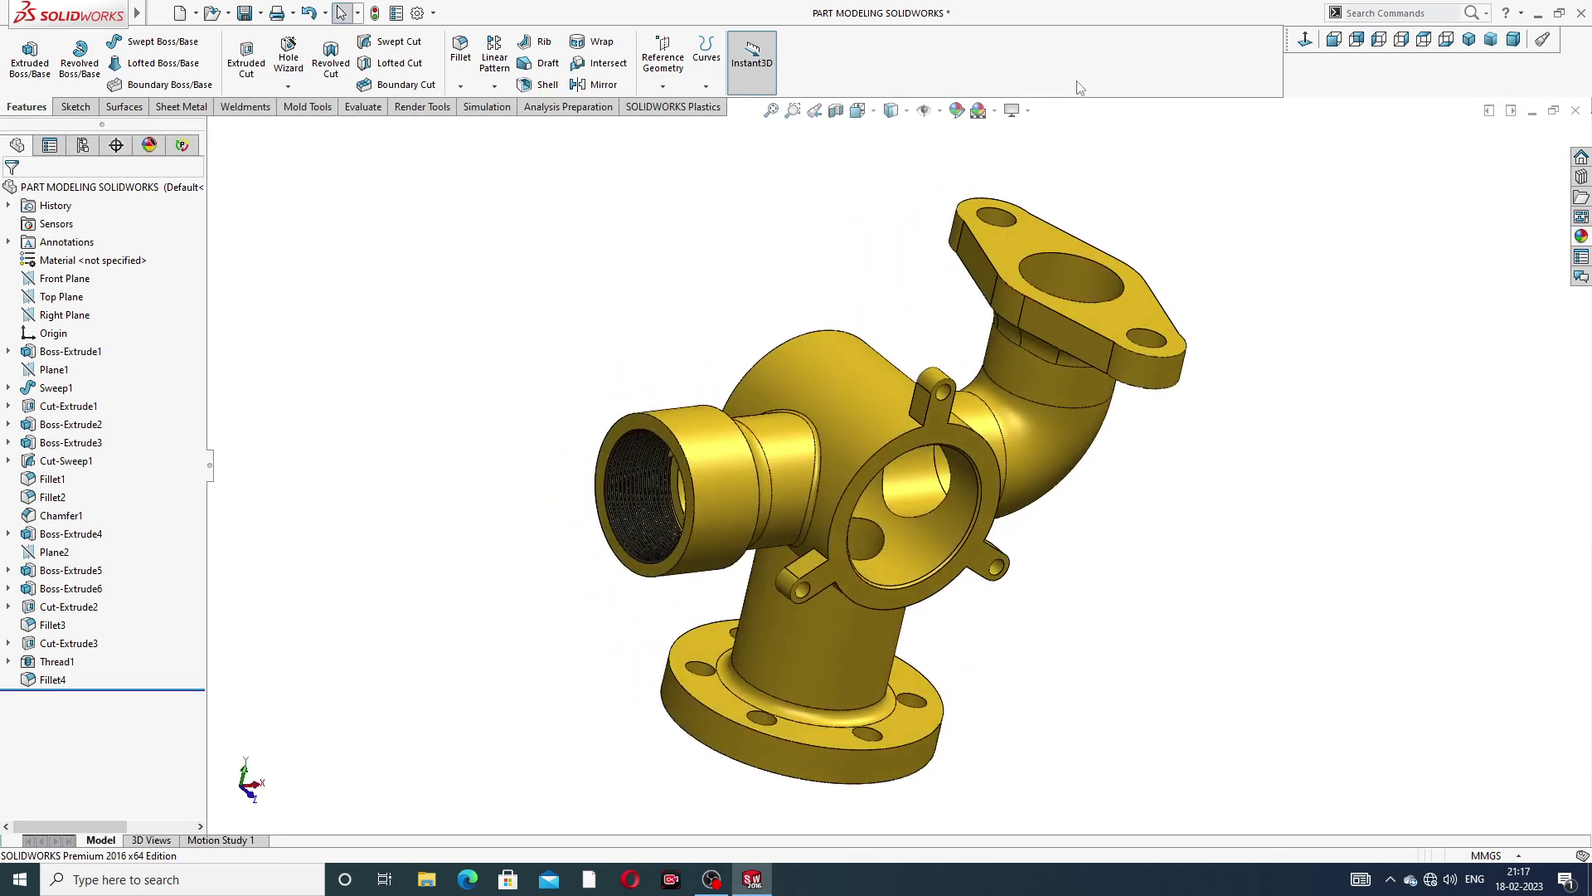
Step: Turn RealView Graphics back on and rotate the part to compare the glossy look
click(1028, 110)
click(1046, 134)
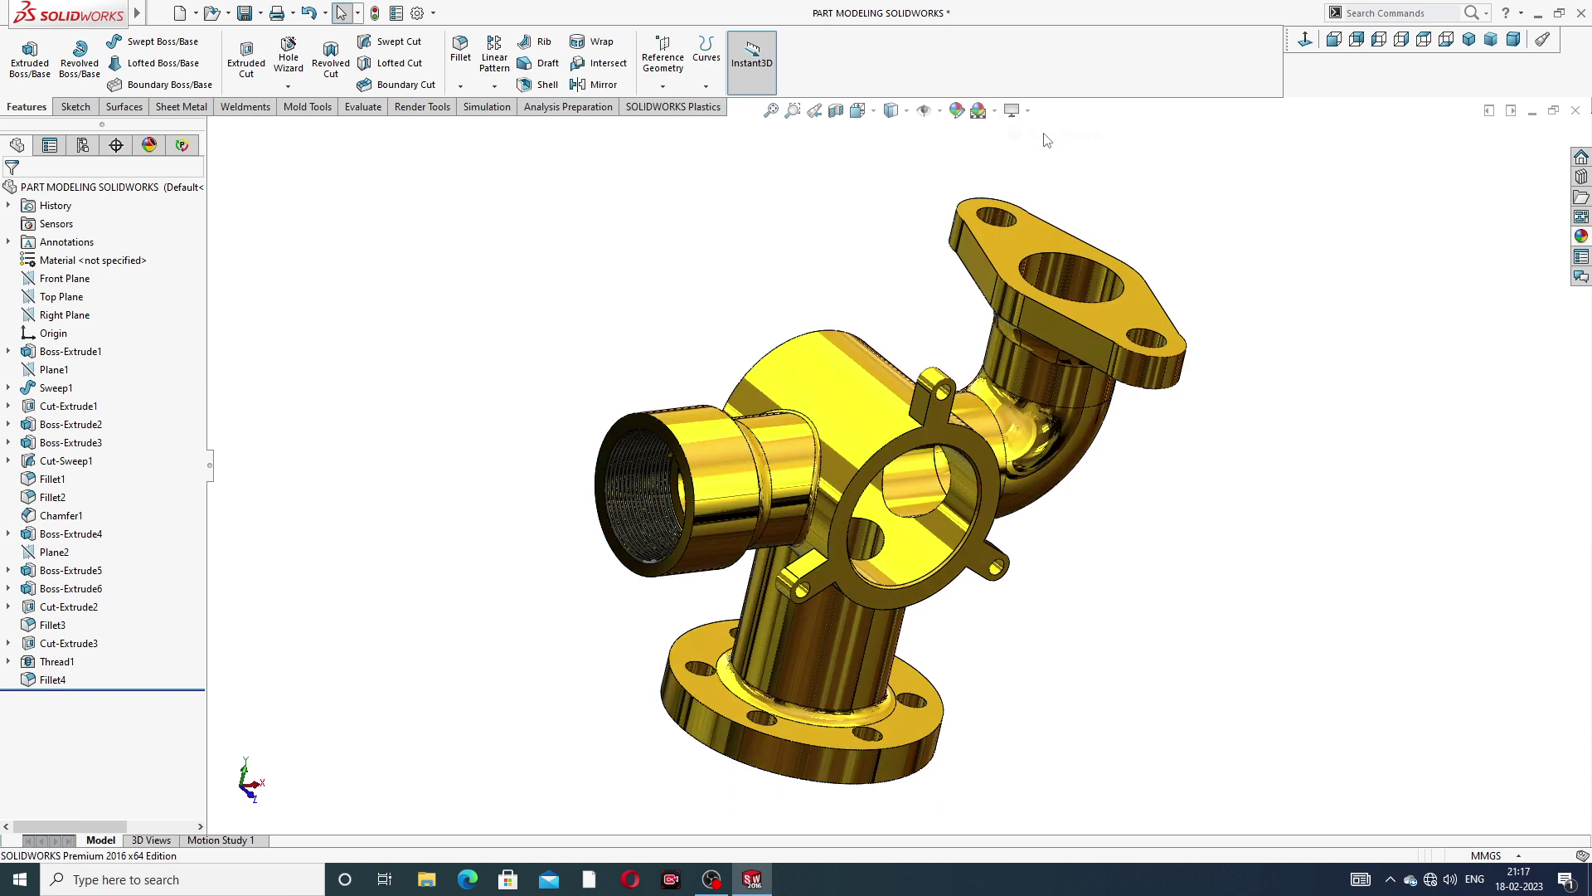
click(1028, 113)
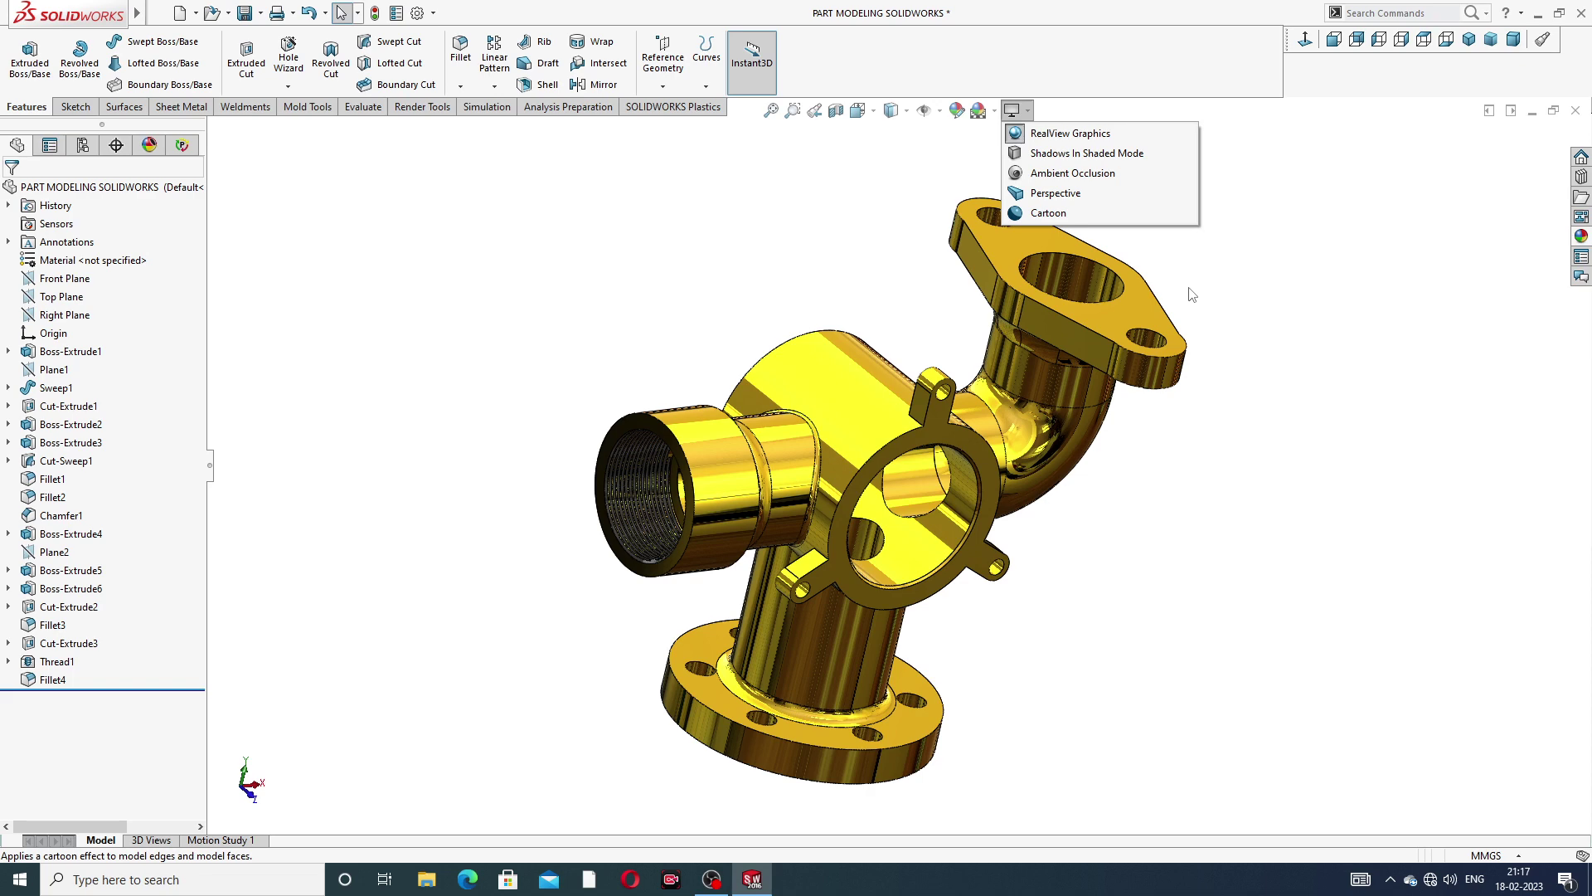
scroll(863, 439, down, 1)
scroll(863, 439, up, 3)
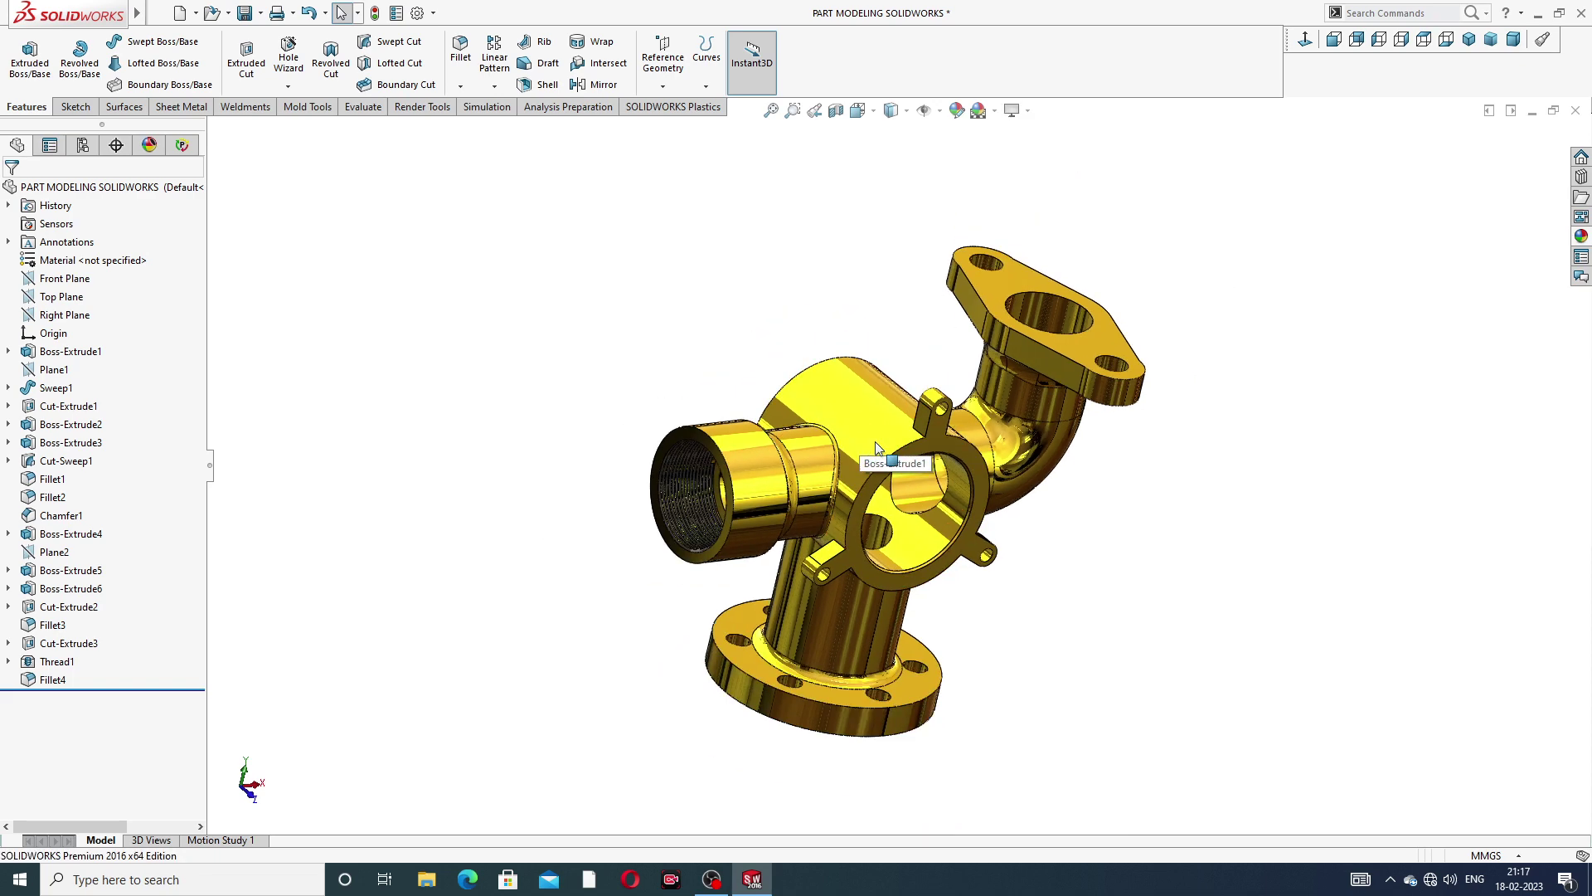
click(1030, 111)
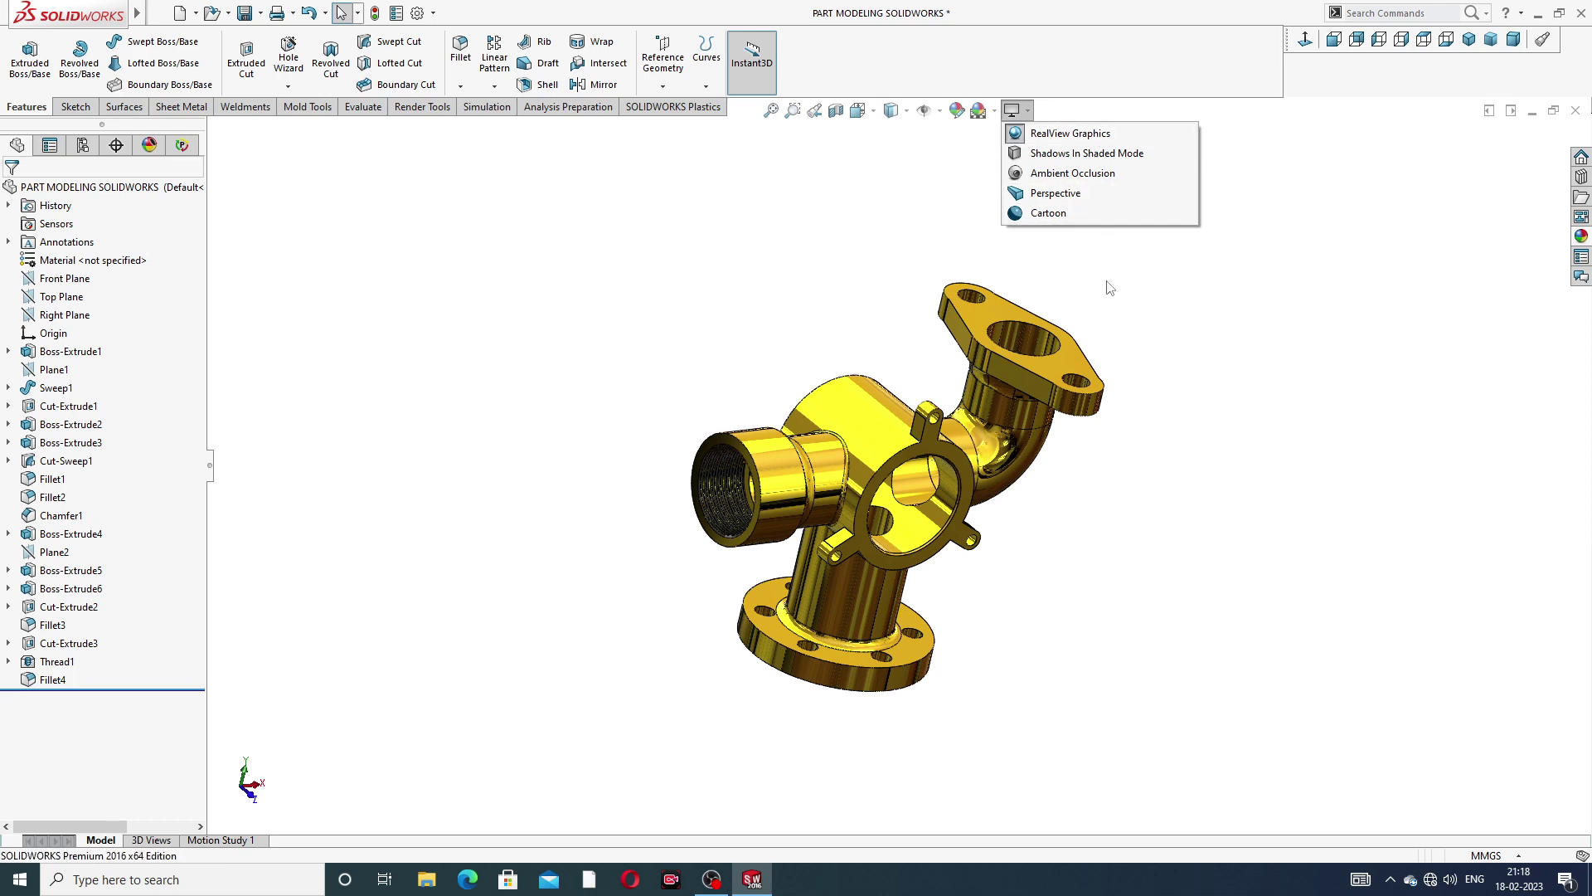
scroll(850, 451, down, 2)
drag(879, 464, 947, 514)
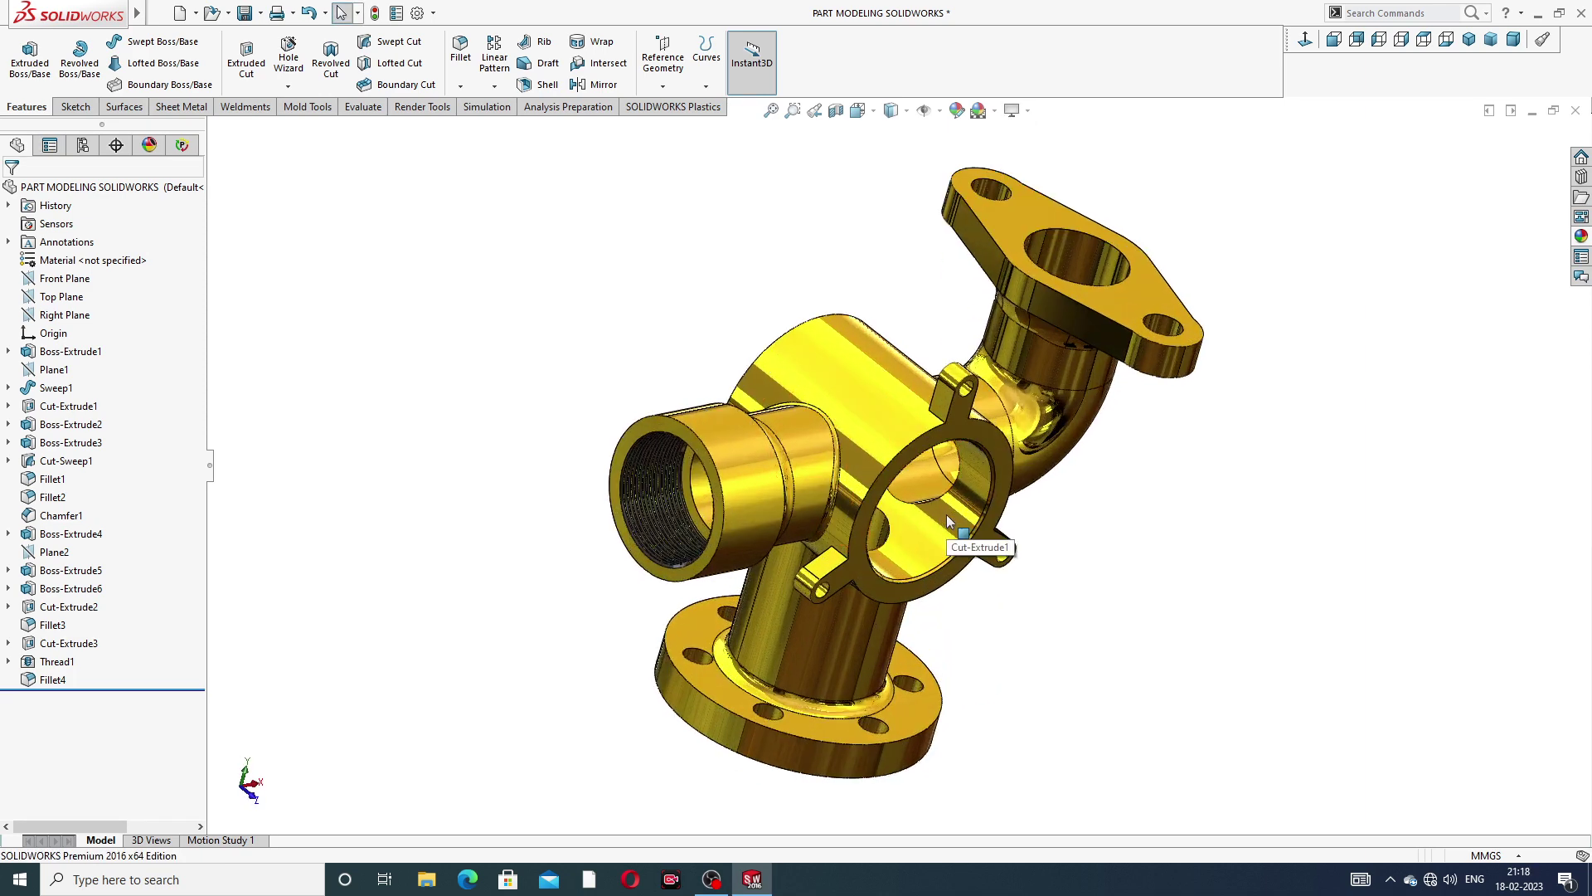
drag(1094, 246, 951, 374)
scroll(951, 373, down, 2)
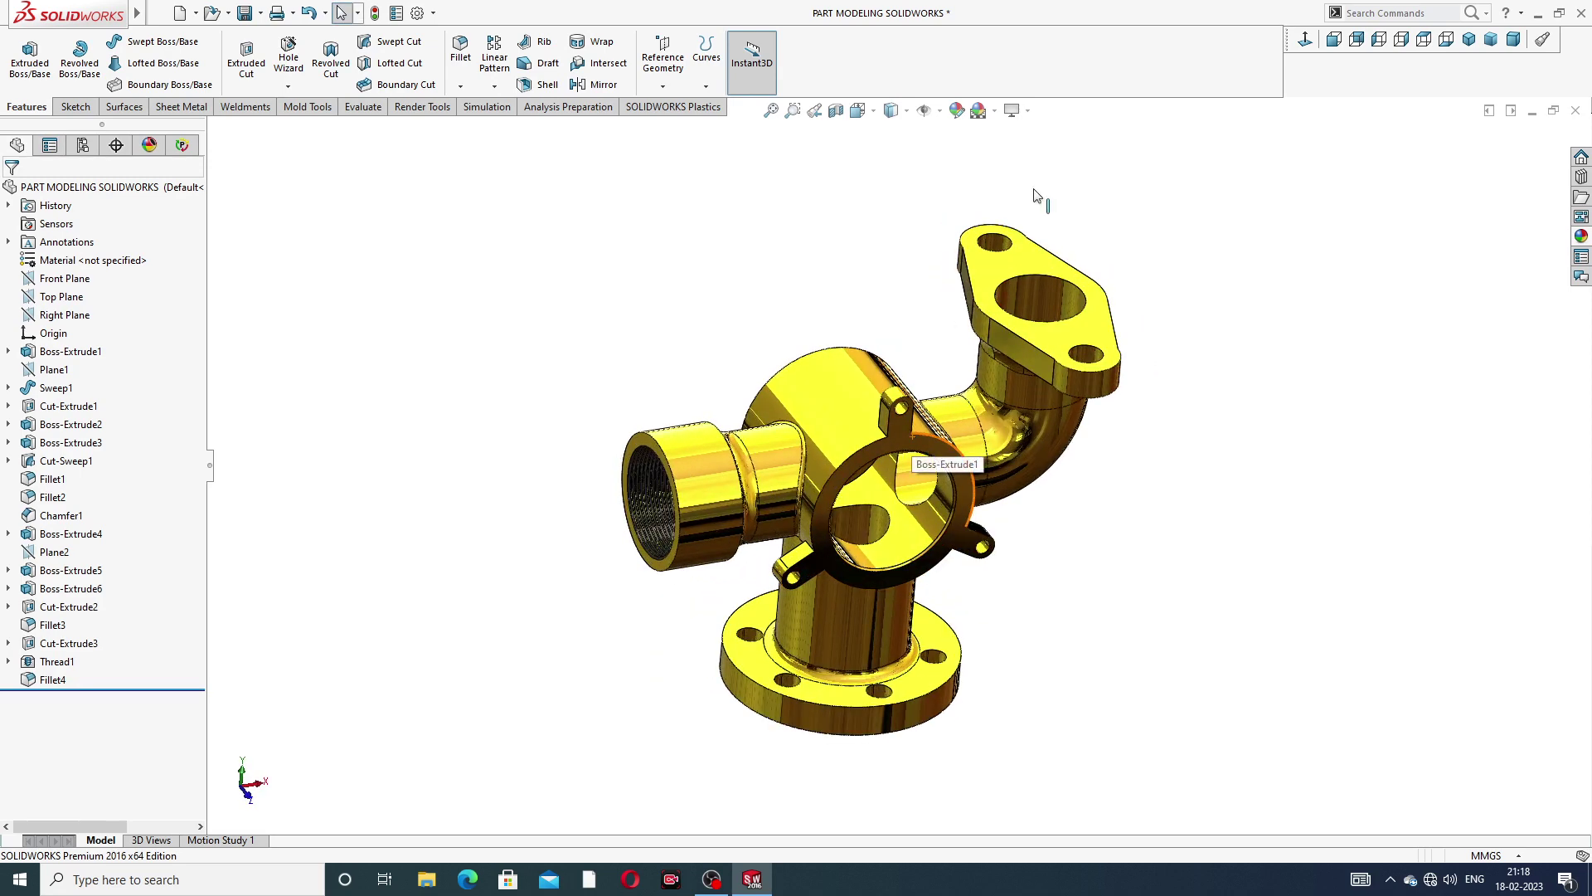
Step: Switch RealView Graphics off again and minimize SOLIDWORKS to the desktop
click(1027, 110)
click(1049, 131)
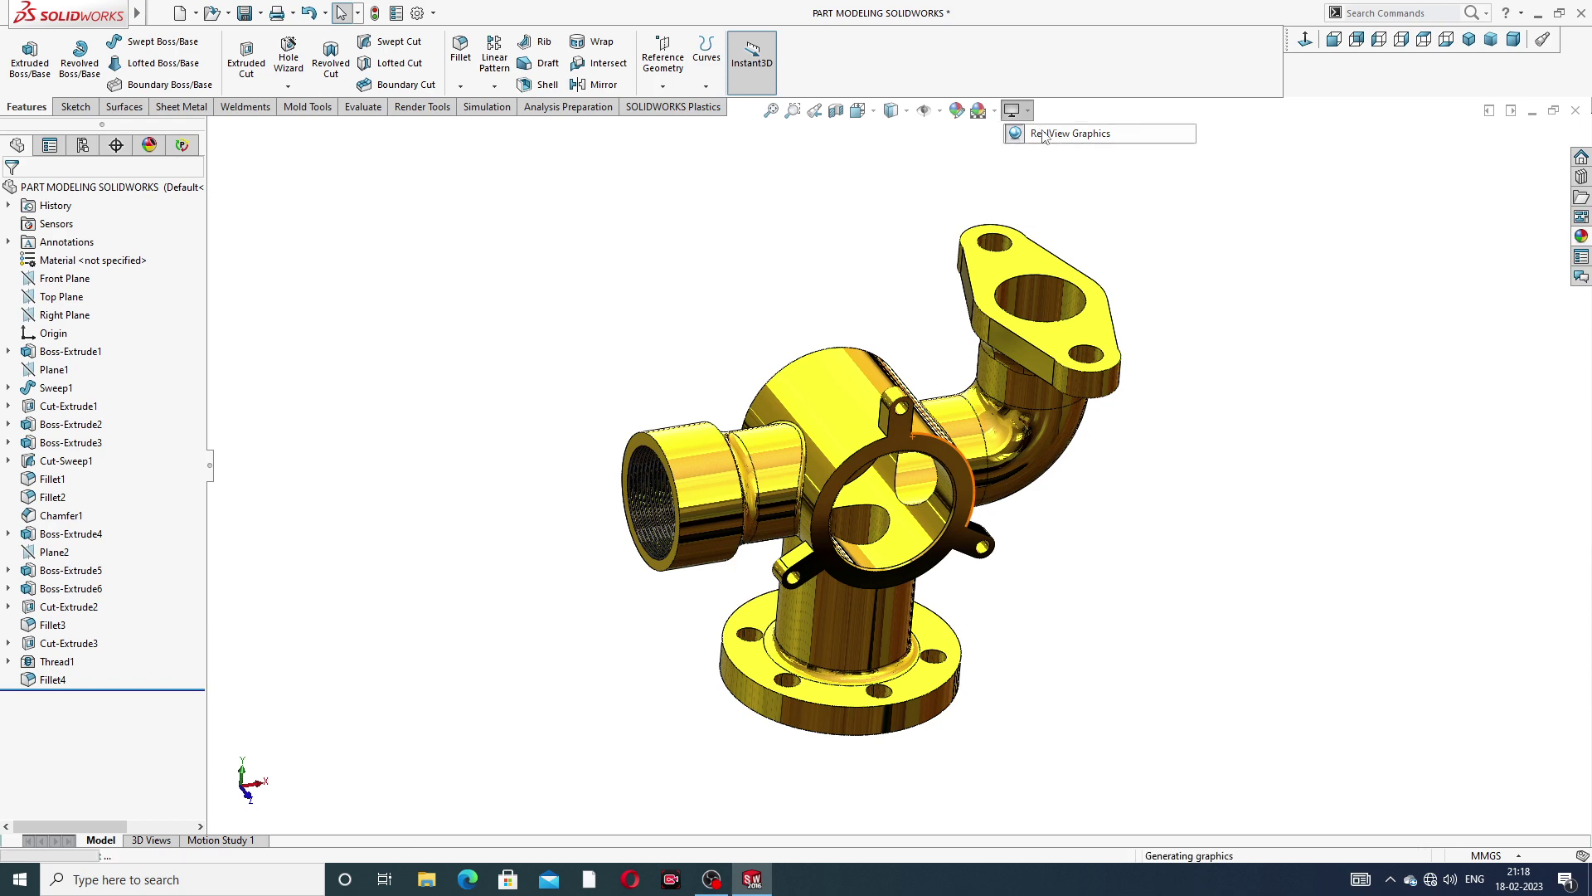
scroll(957, 383, down, 2)
scroll(957, 383, up, 2)
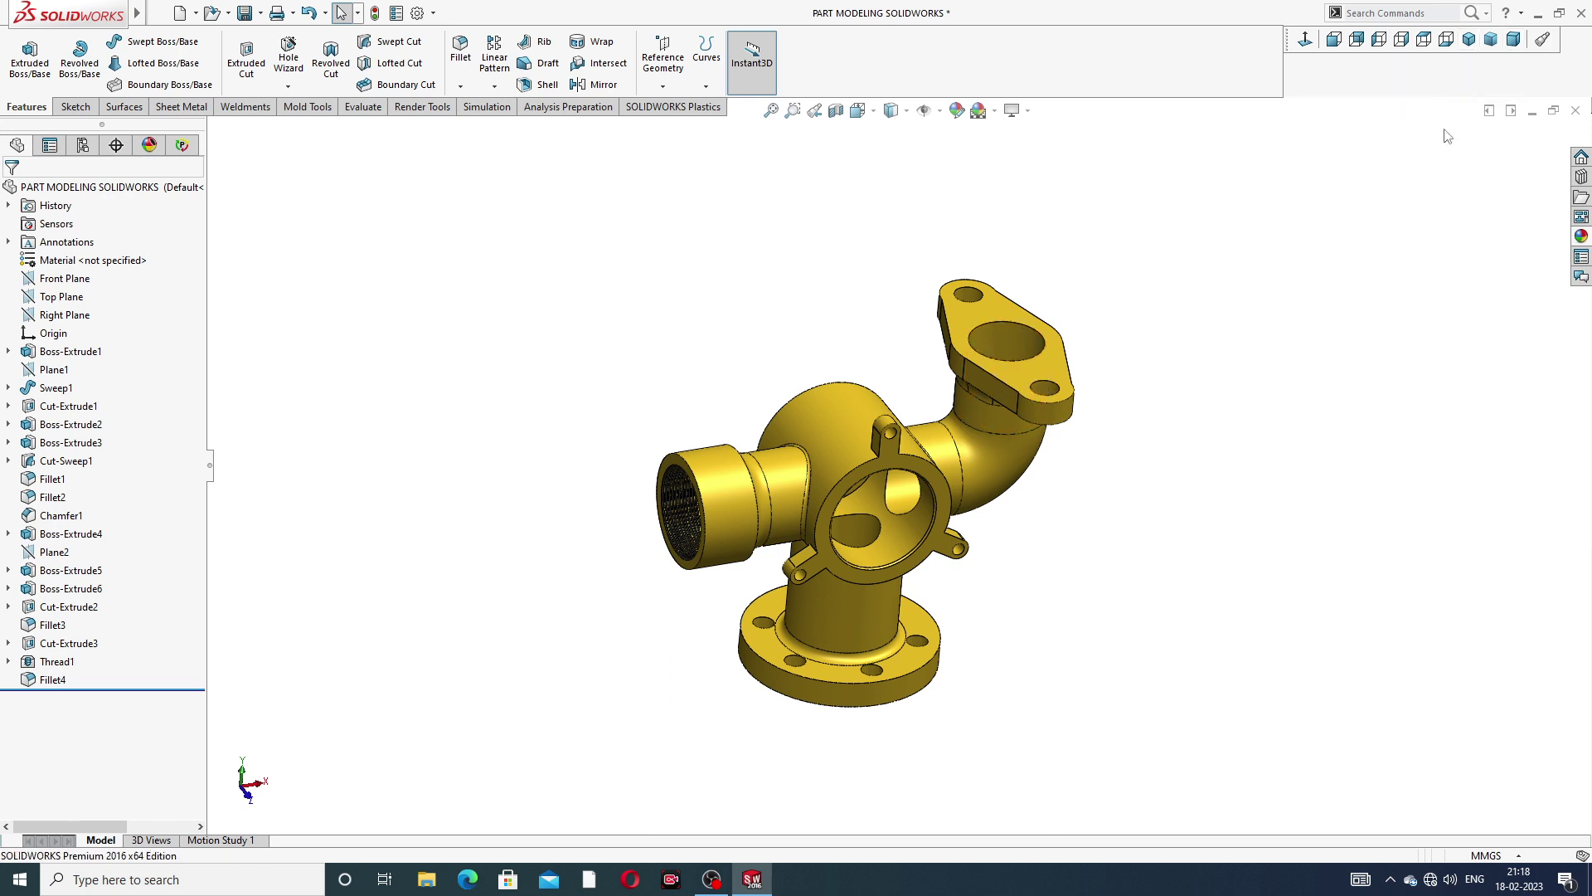
click(1540, 16)
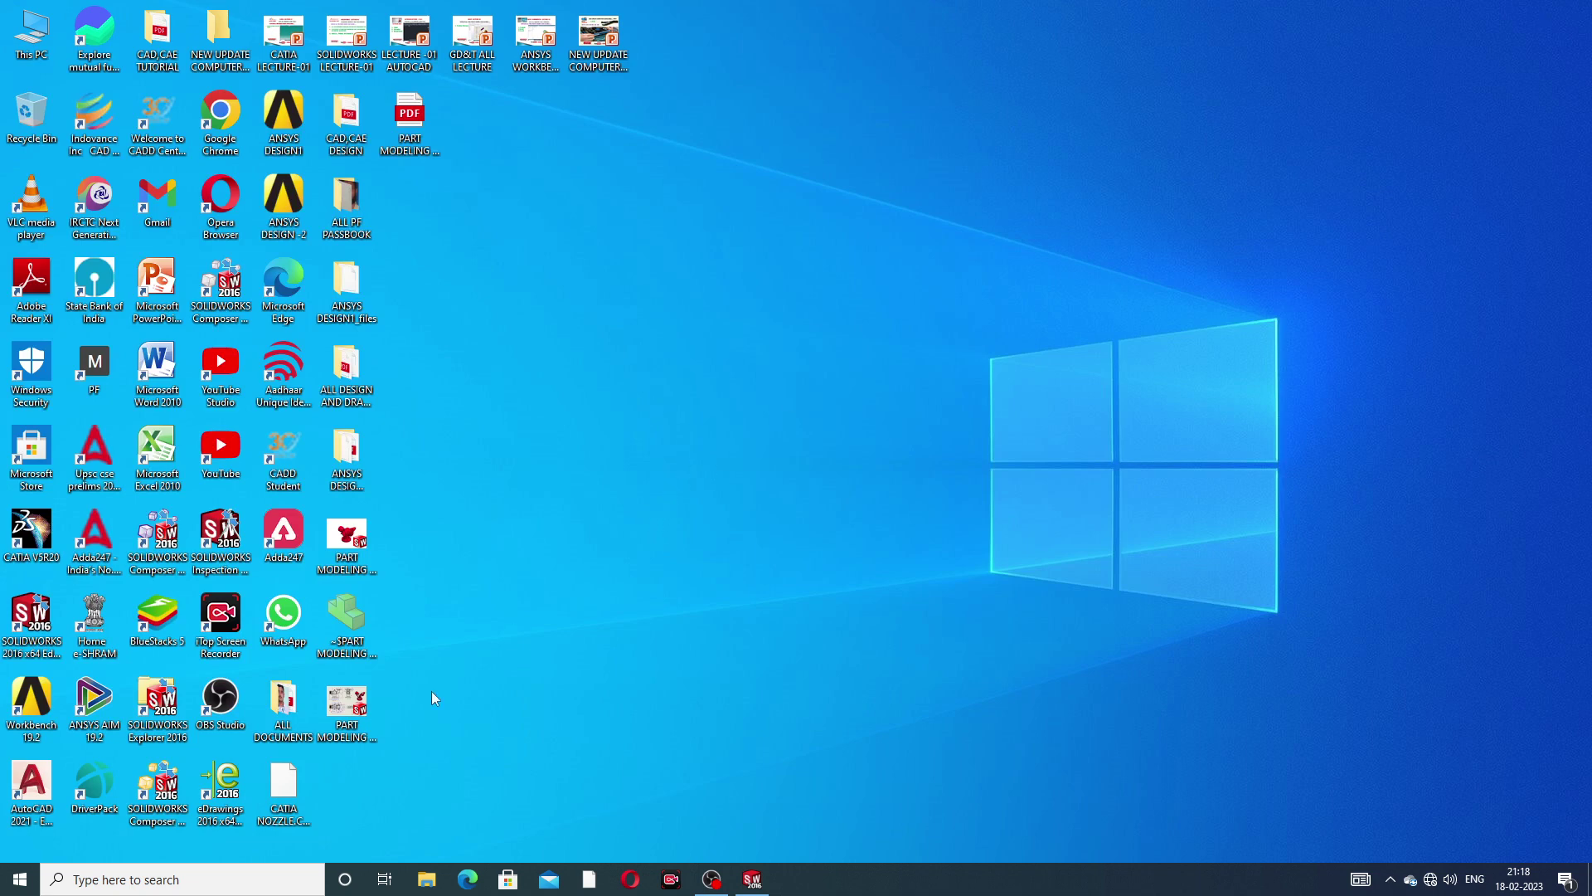
Step: Search Windows for 're' and launch Registry Editor from the best match
click(139, 884)
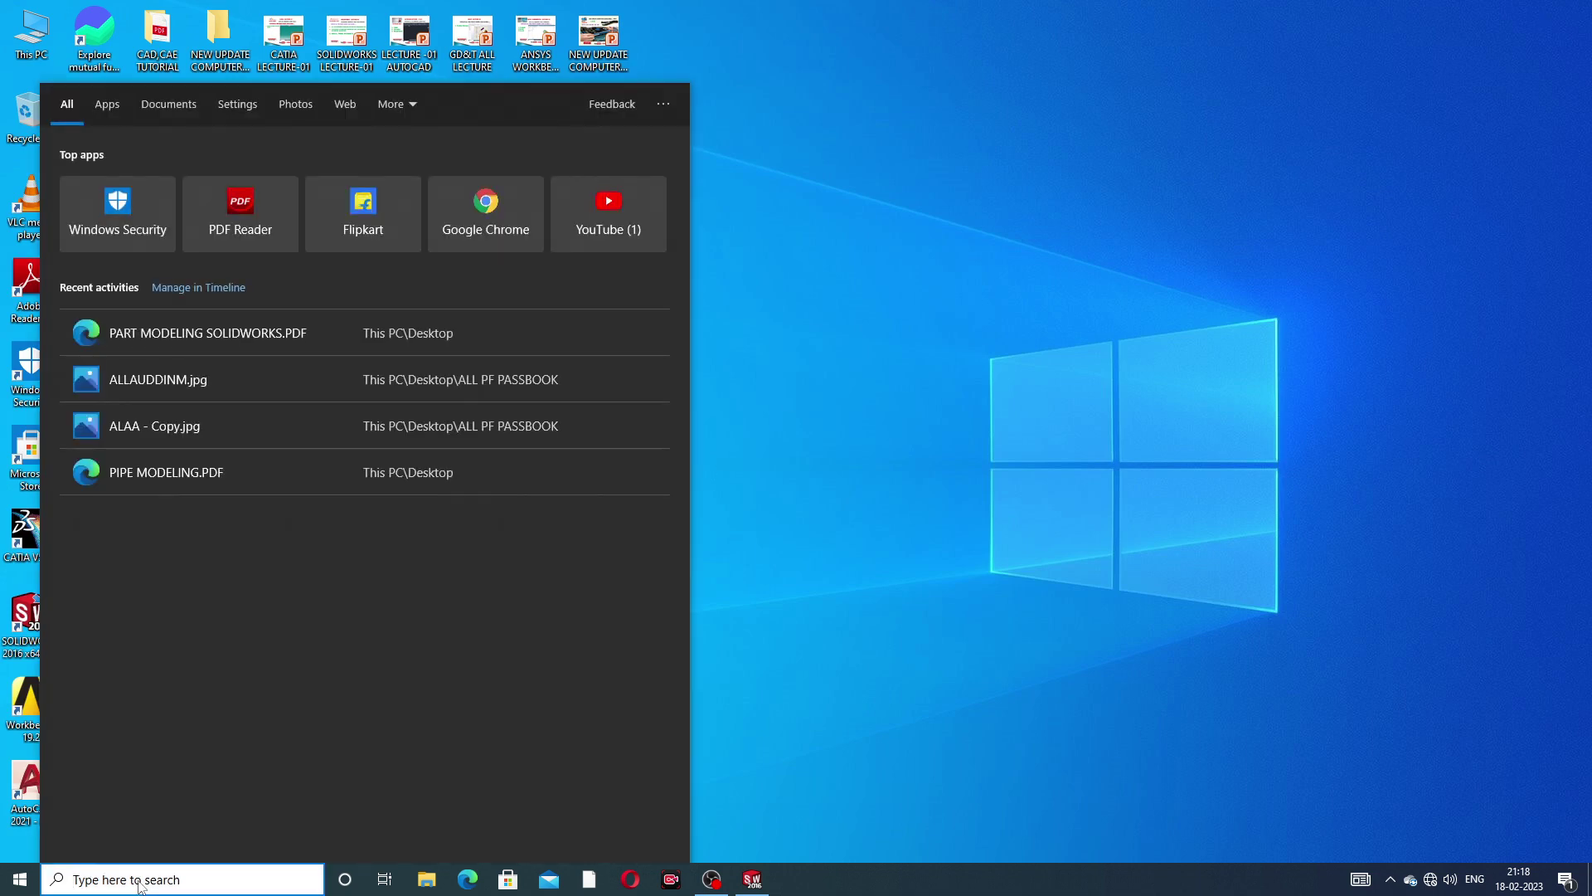
text(reg)
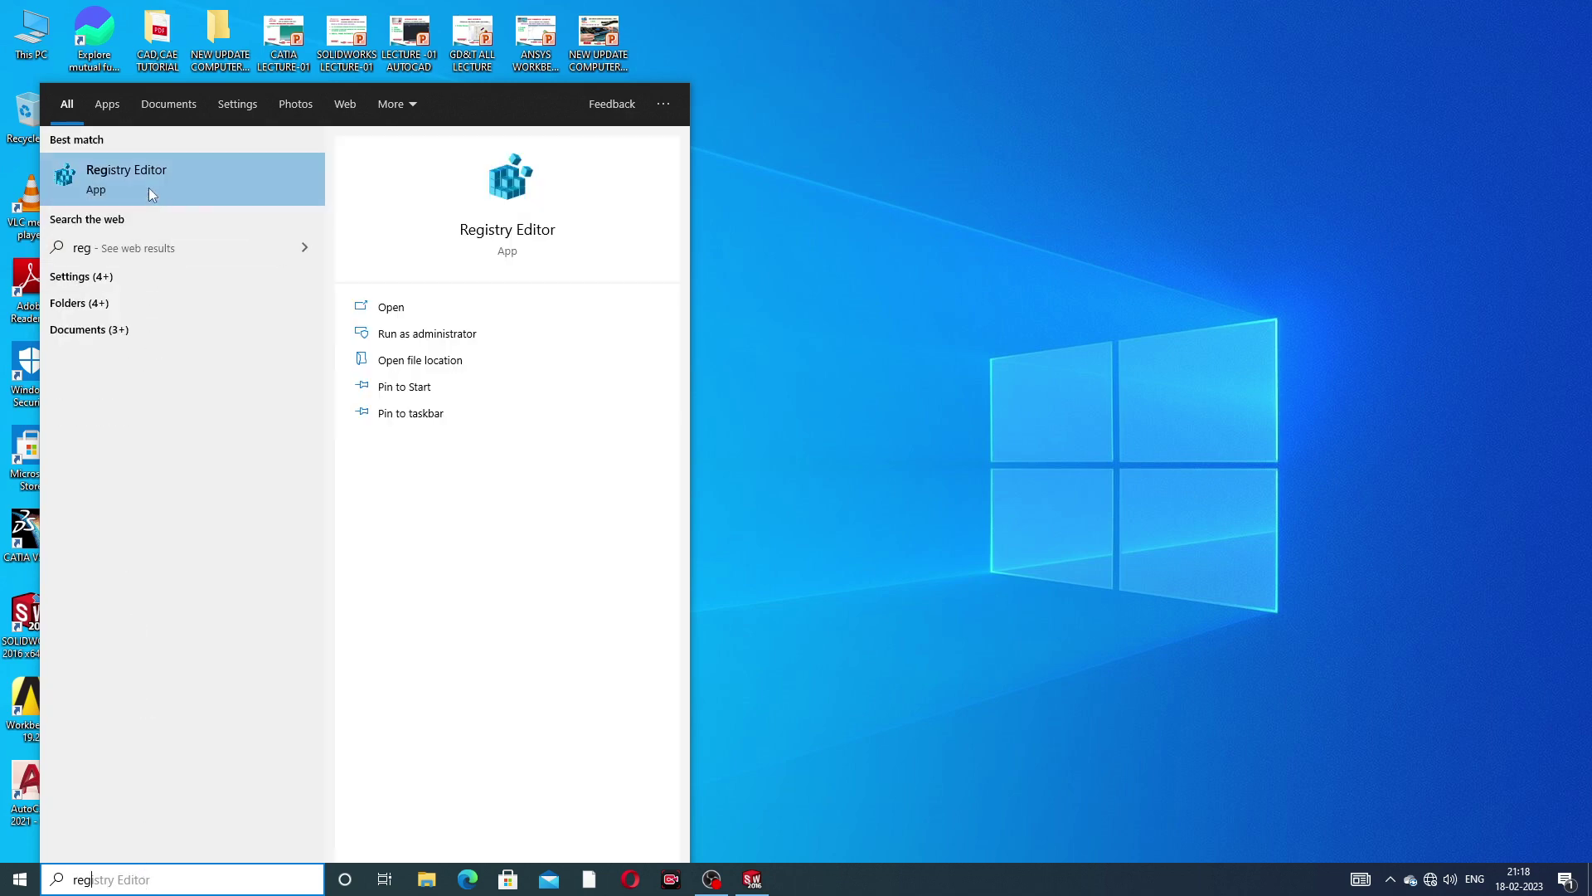
click(174, 174)
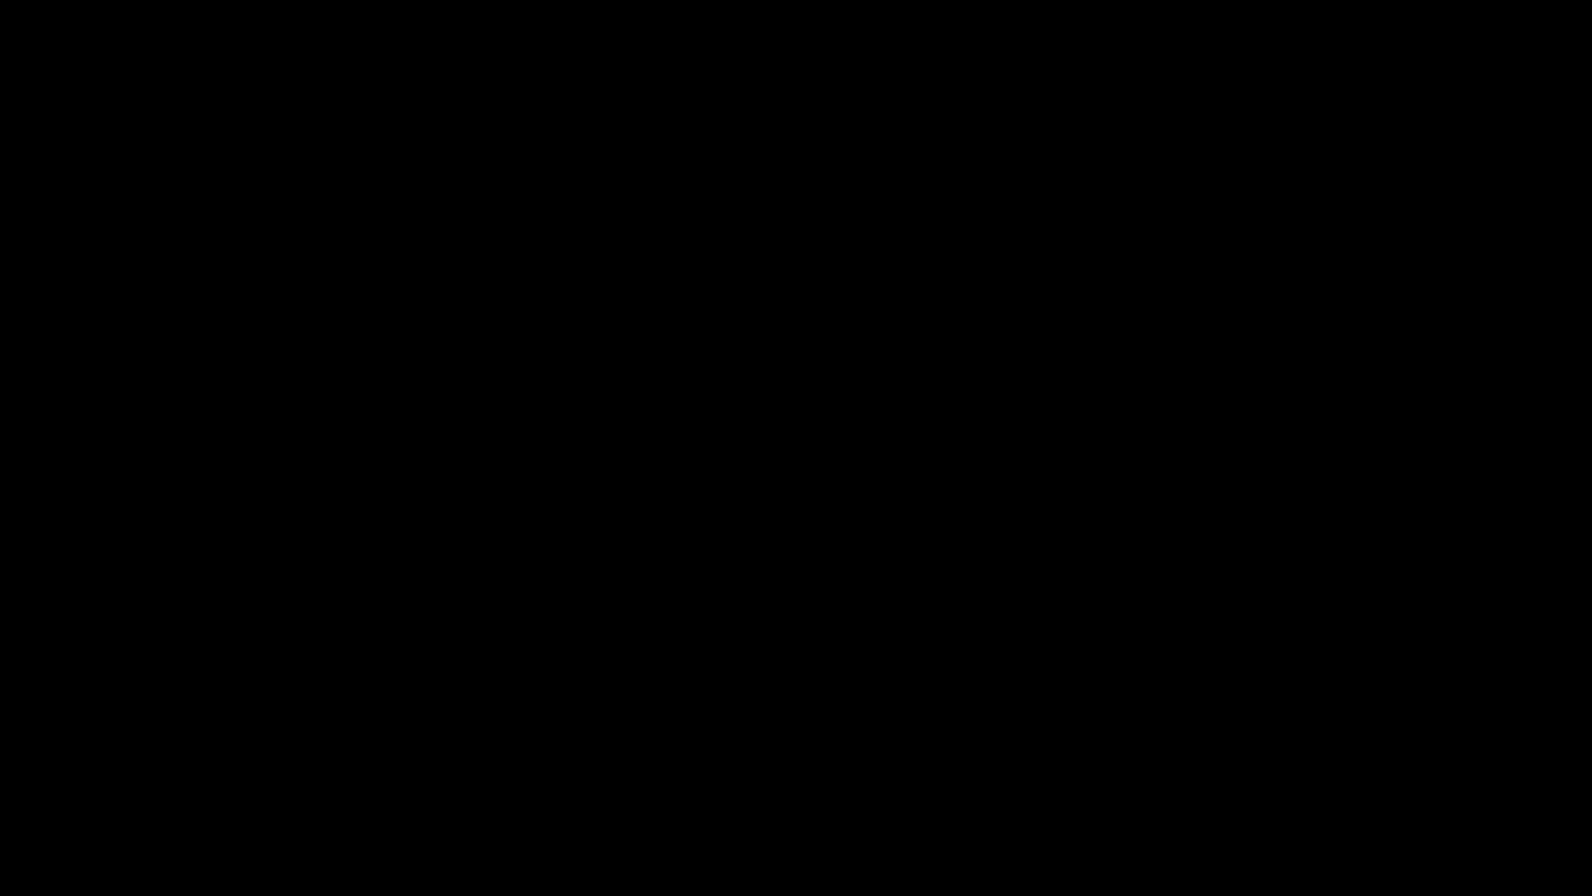
Step: Allow Registry Editor through UAC and navigate to the SOLIDWORKS 2016 GL2Shaders GeForce GT 710 key
click(712, 254)
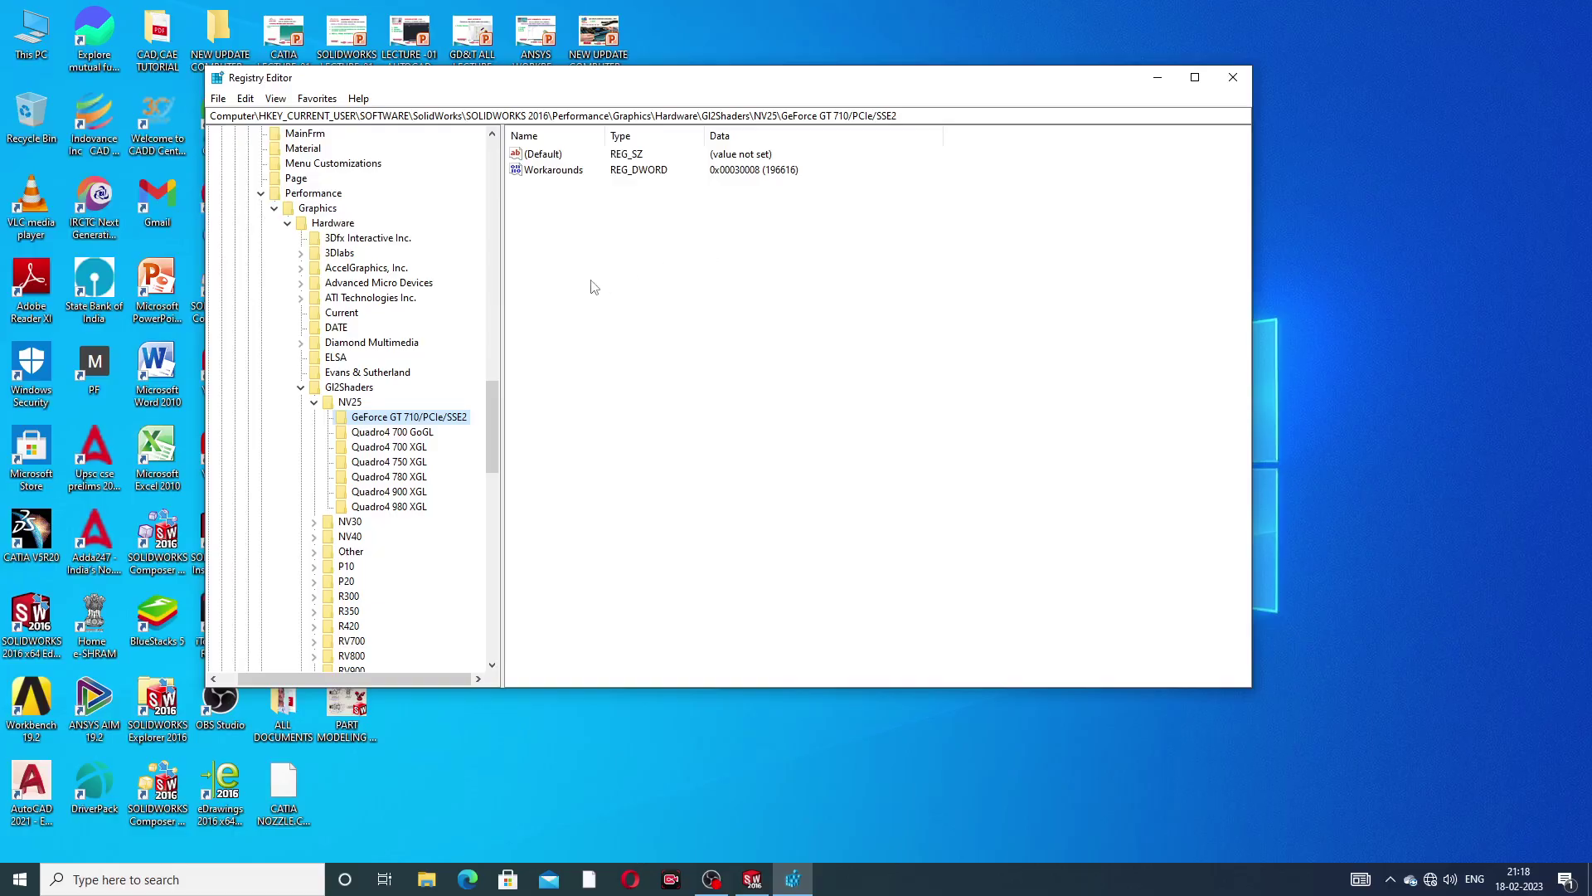
click(493, 133)
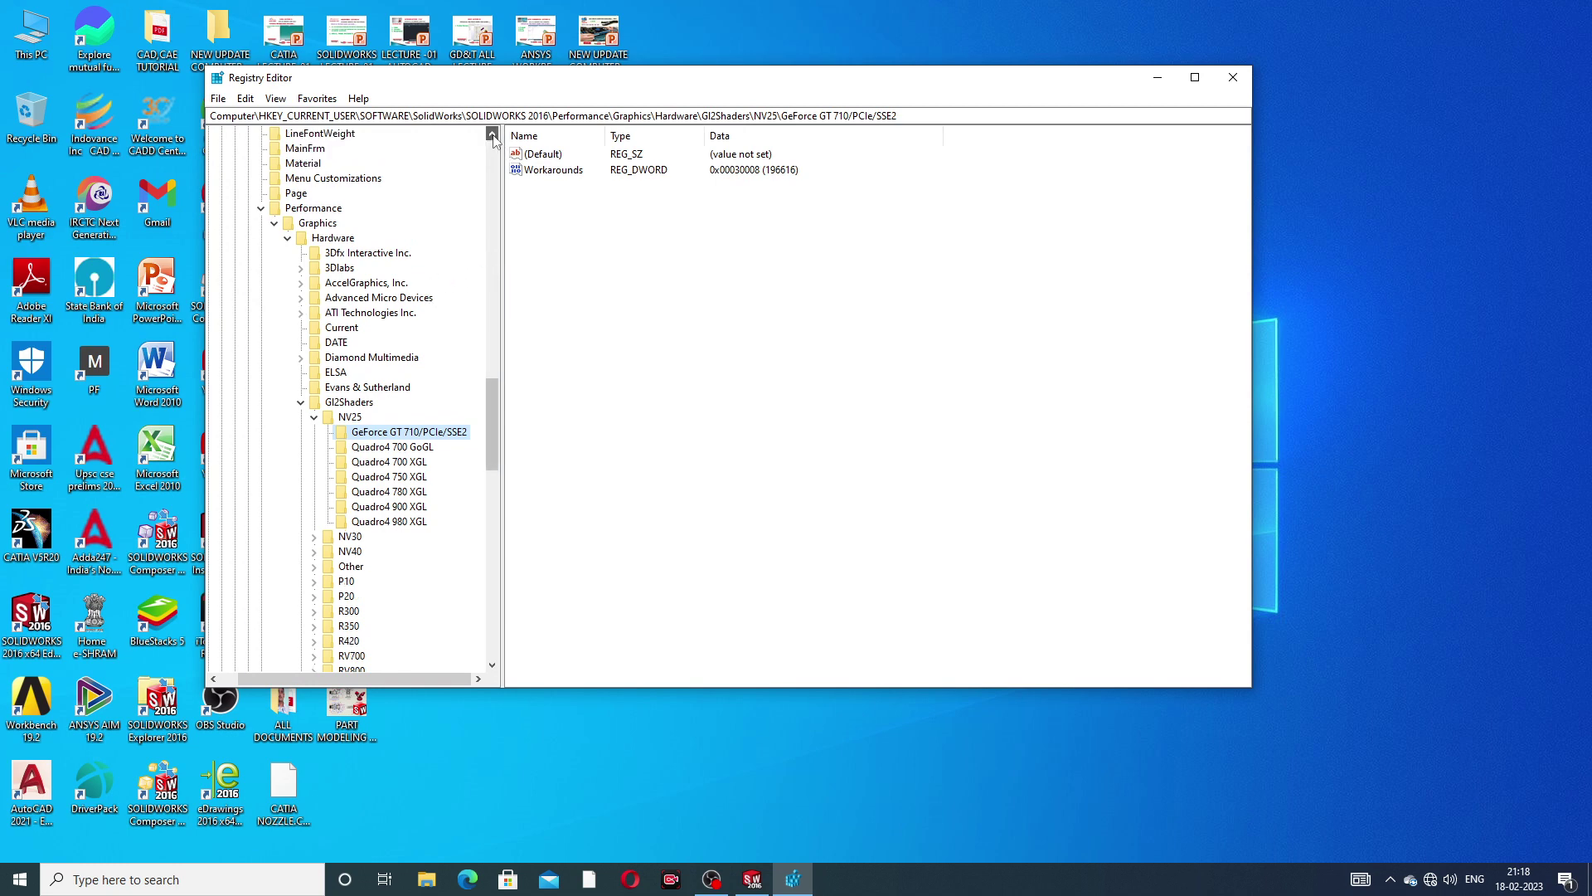
scroll(492, 134, up, 13)
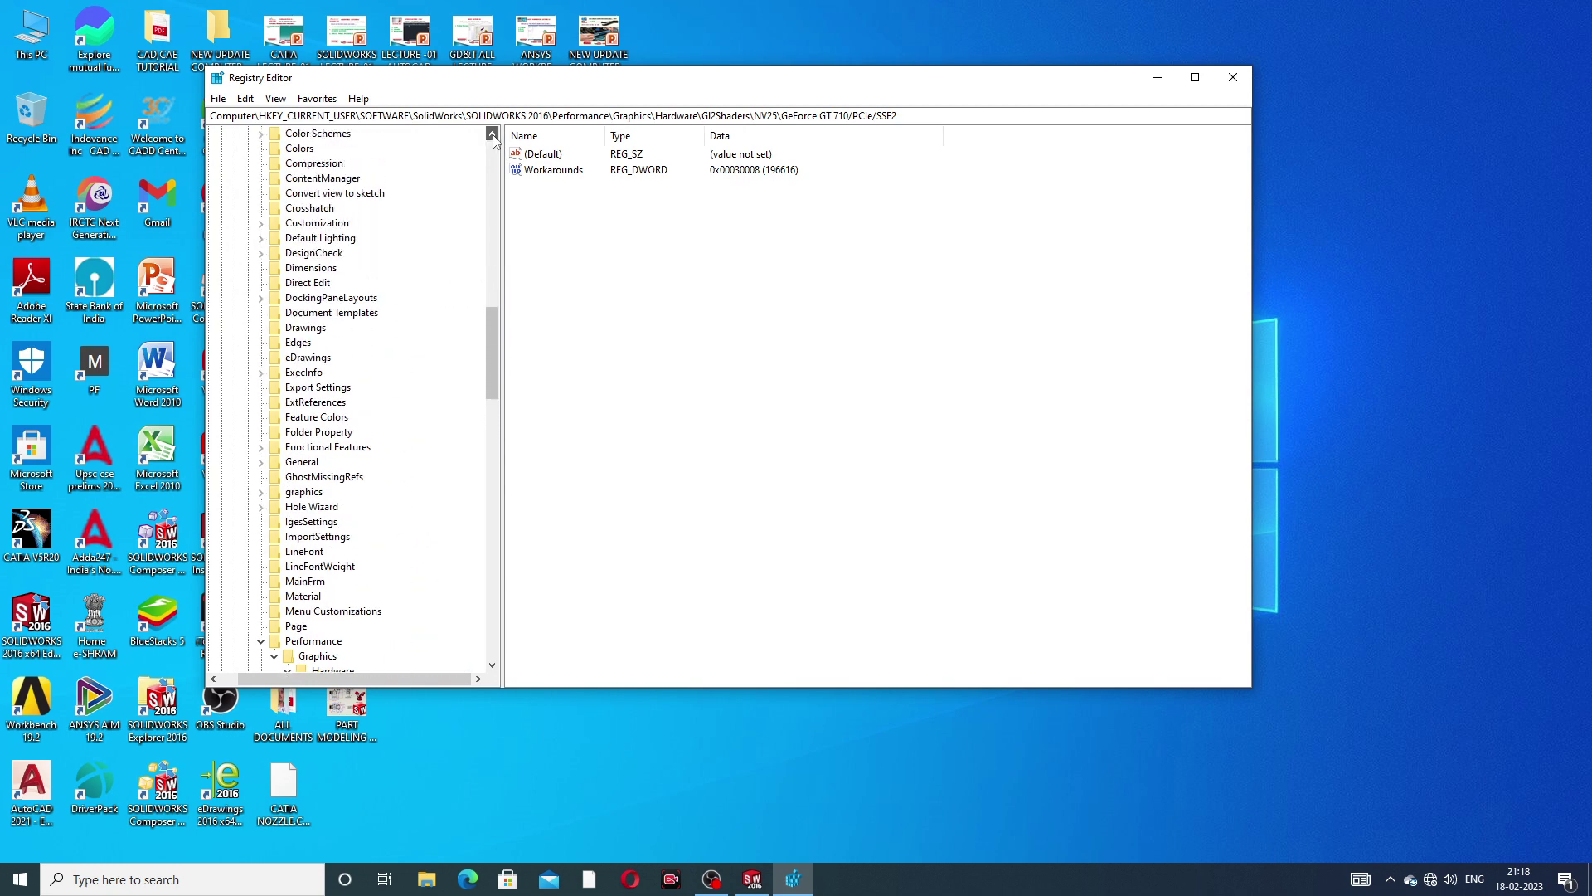
scroll(492, 133, up, 5)
drag(489, 306, 490, 183)
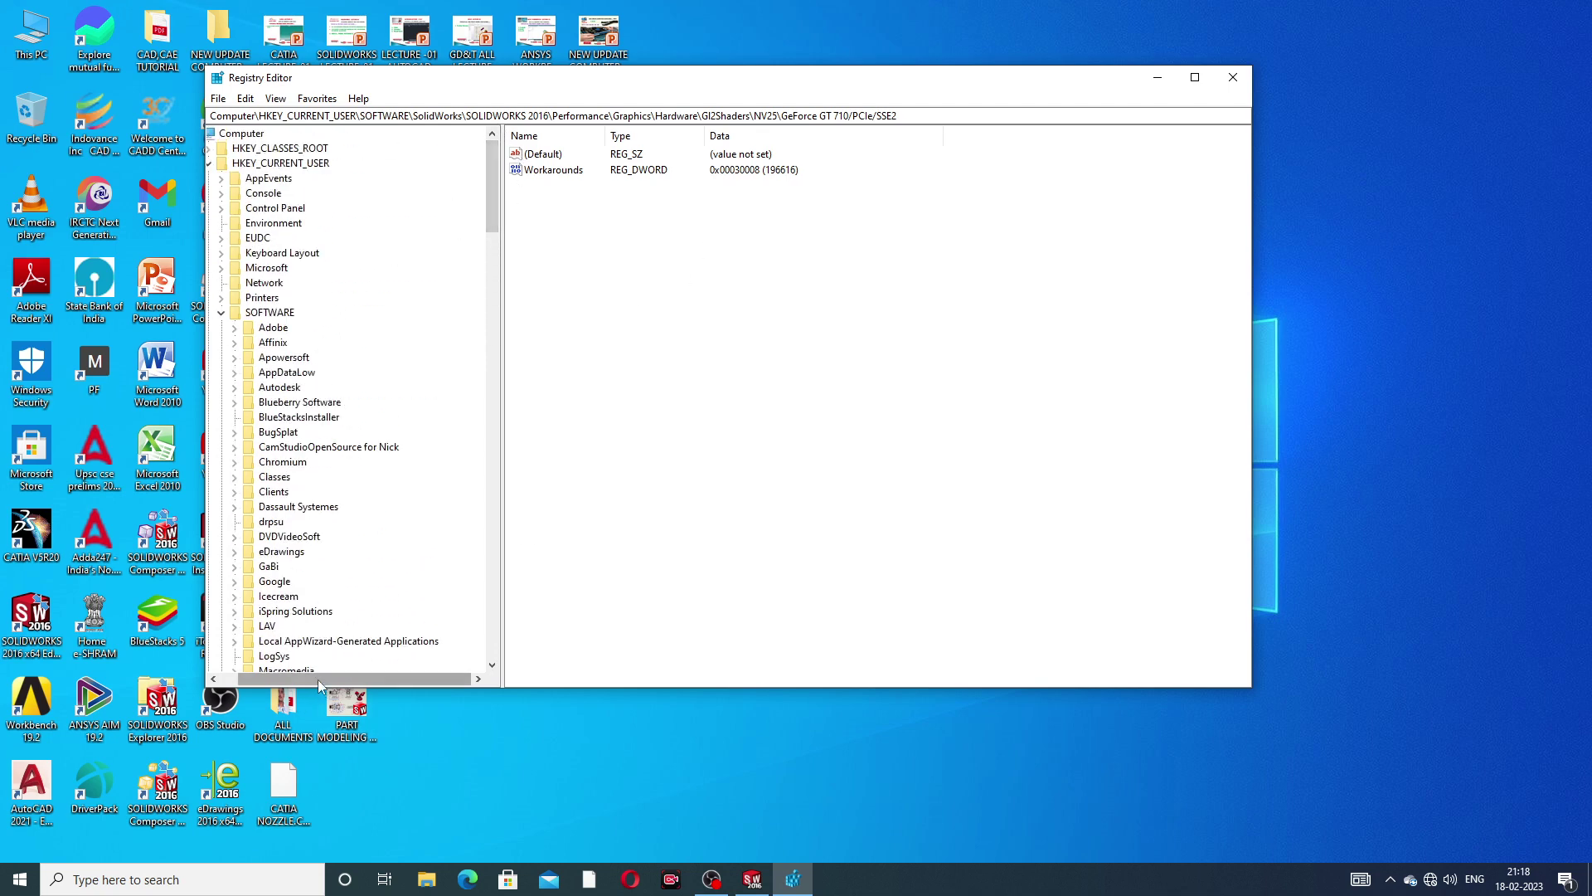
drag(317, 679, 291, 682)
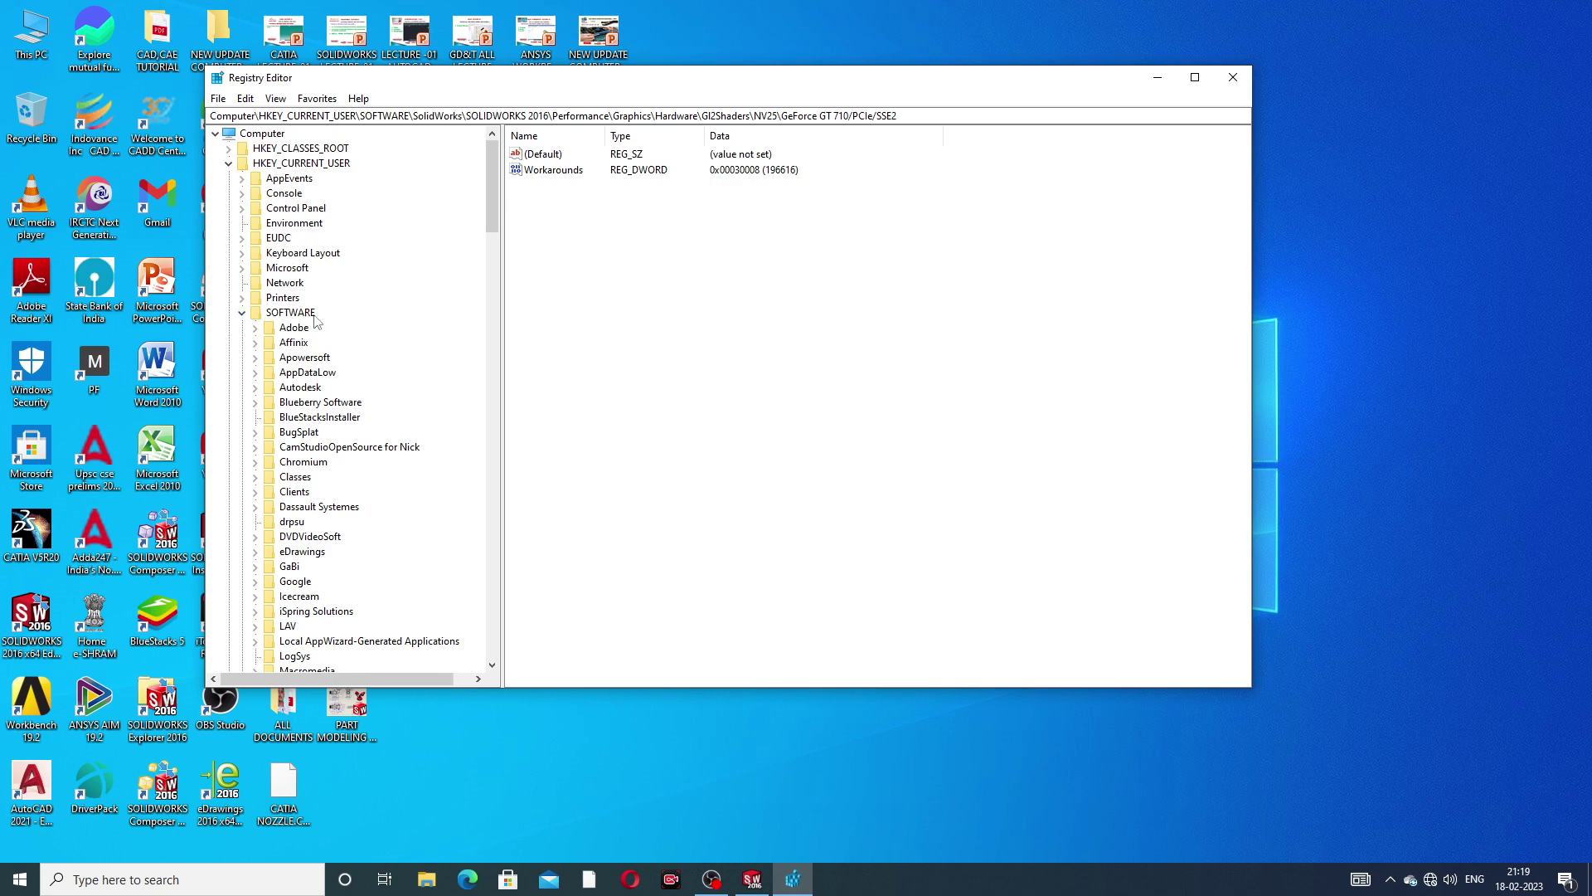
scroll(423, 313, down, 1)
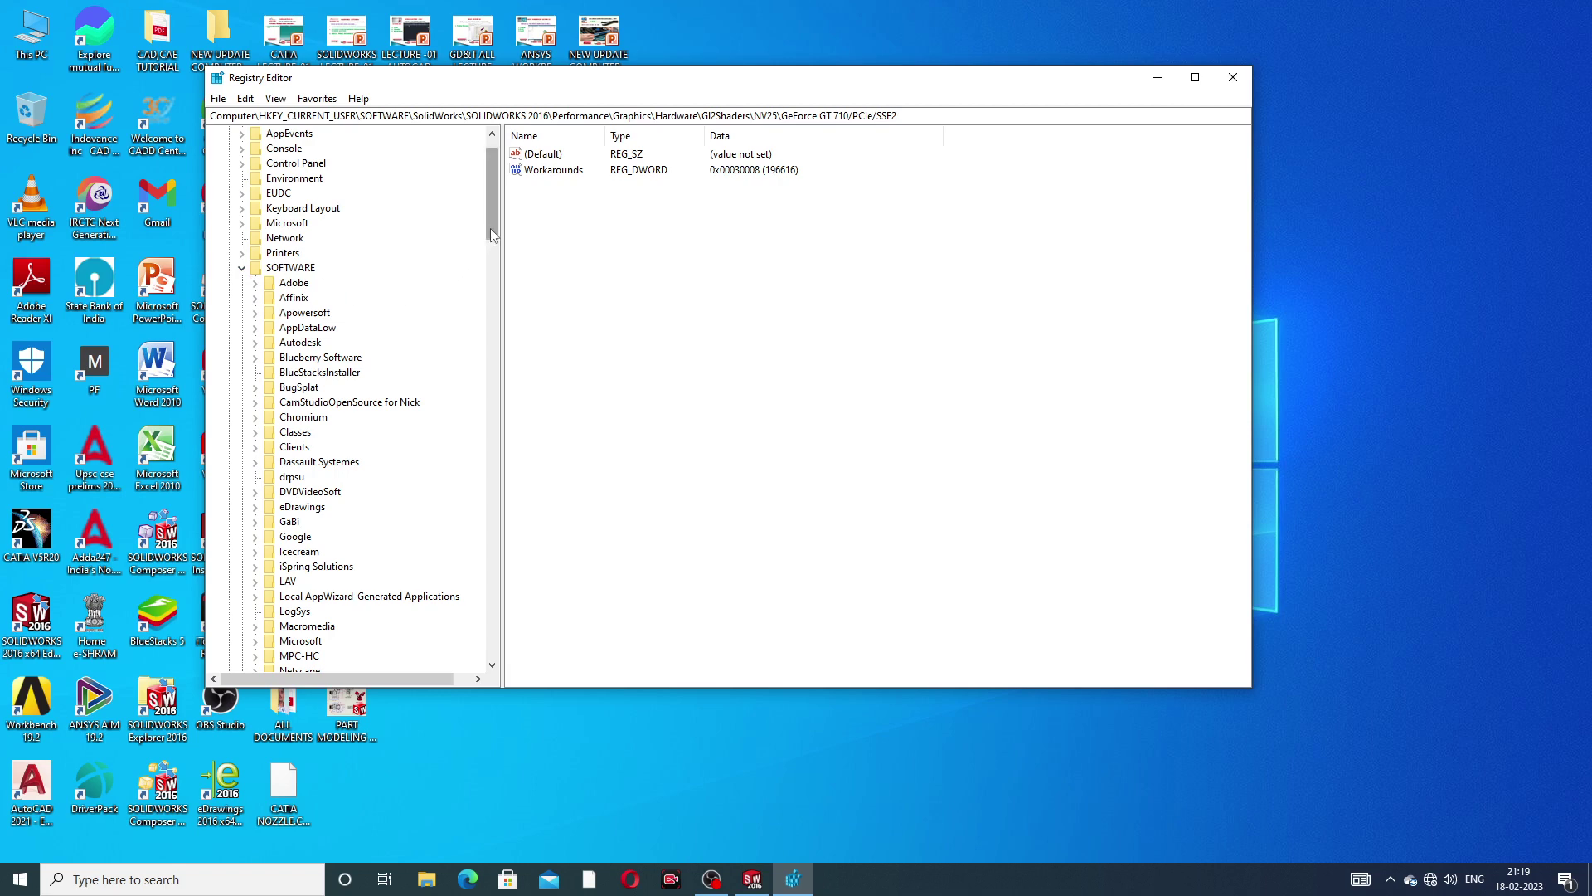
drag(490, 227, 499, 321)
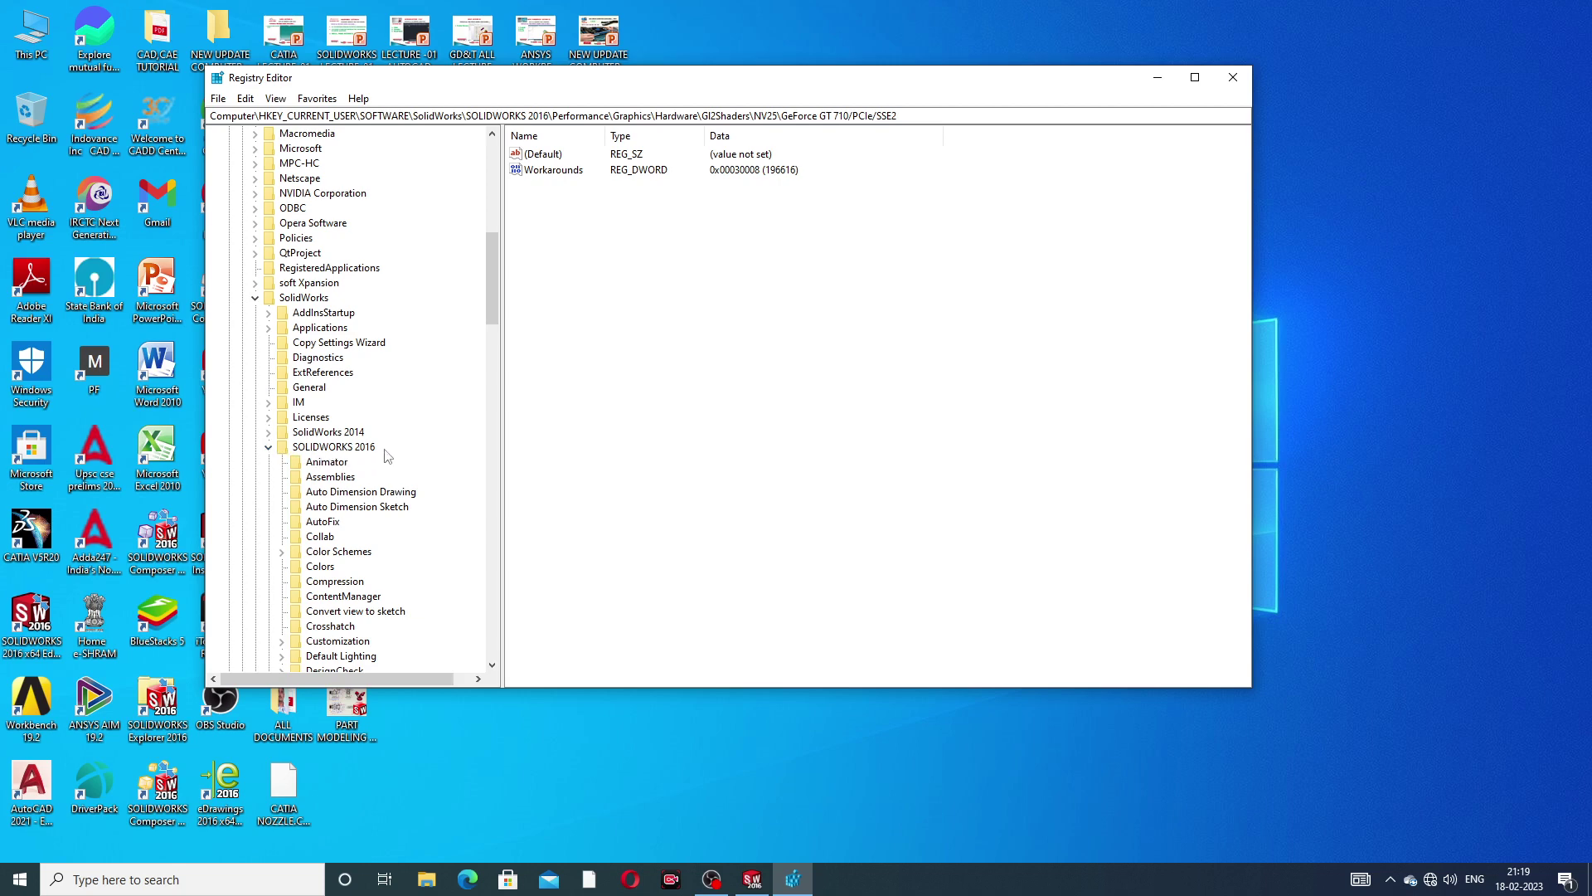
drag(490, 317, 490, 349)
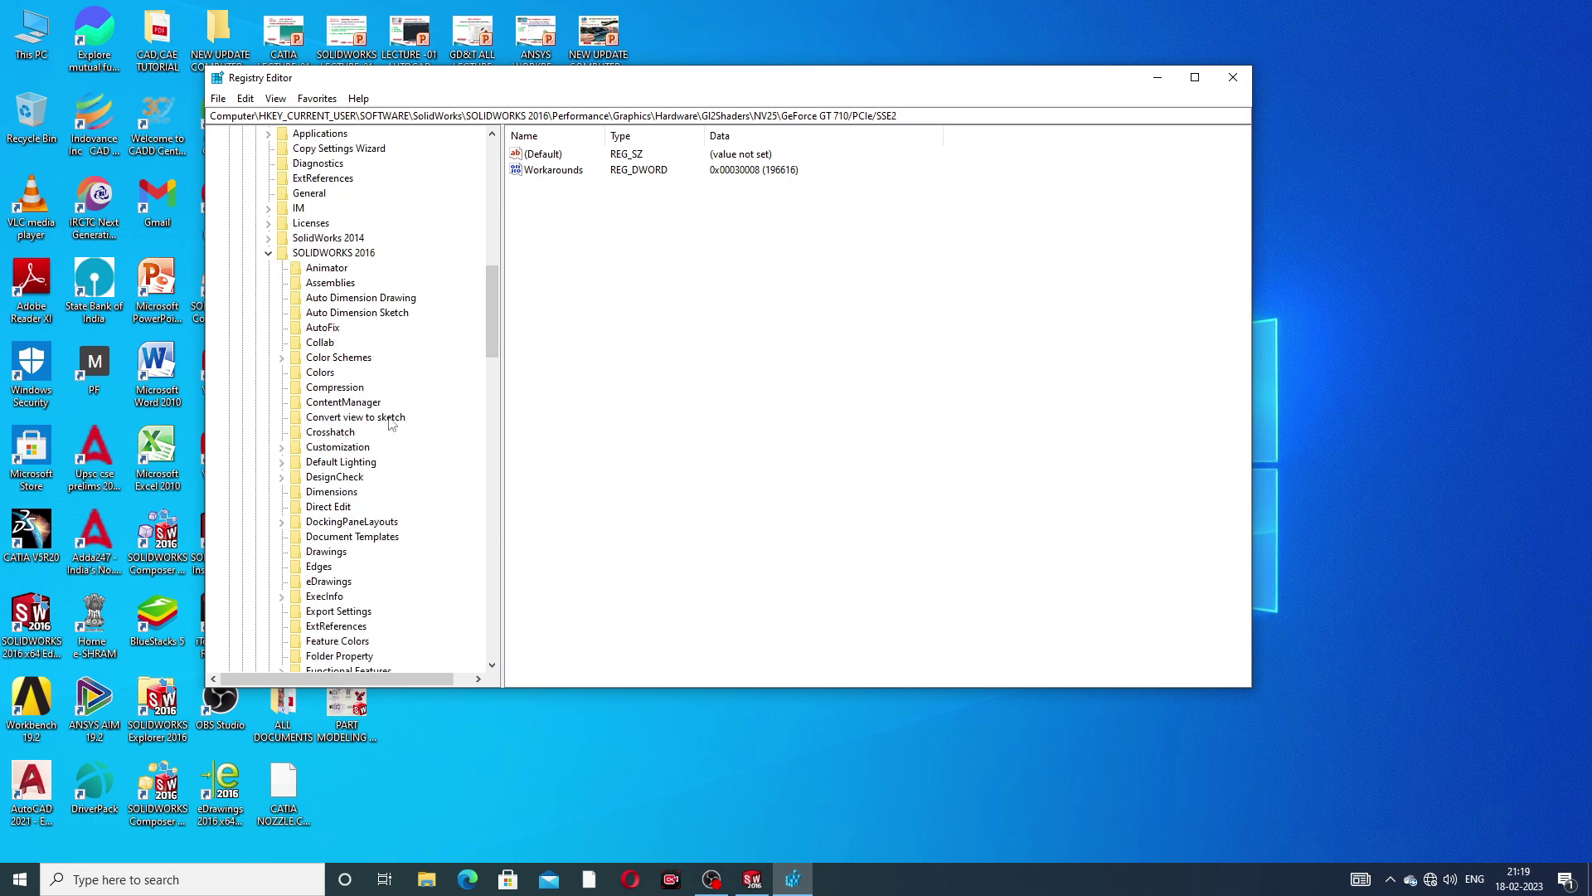
drag(494, 335, 494, 423)
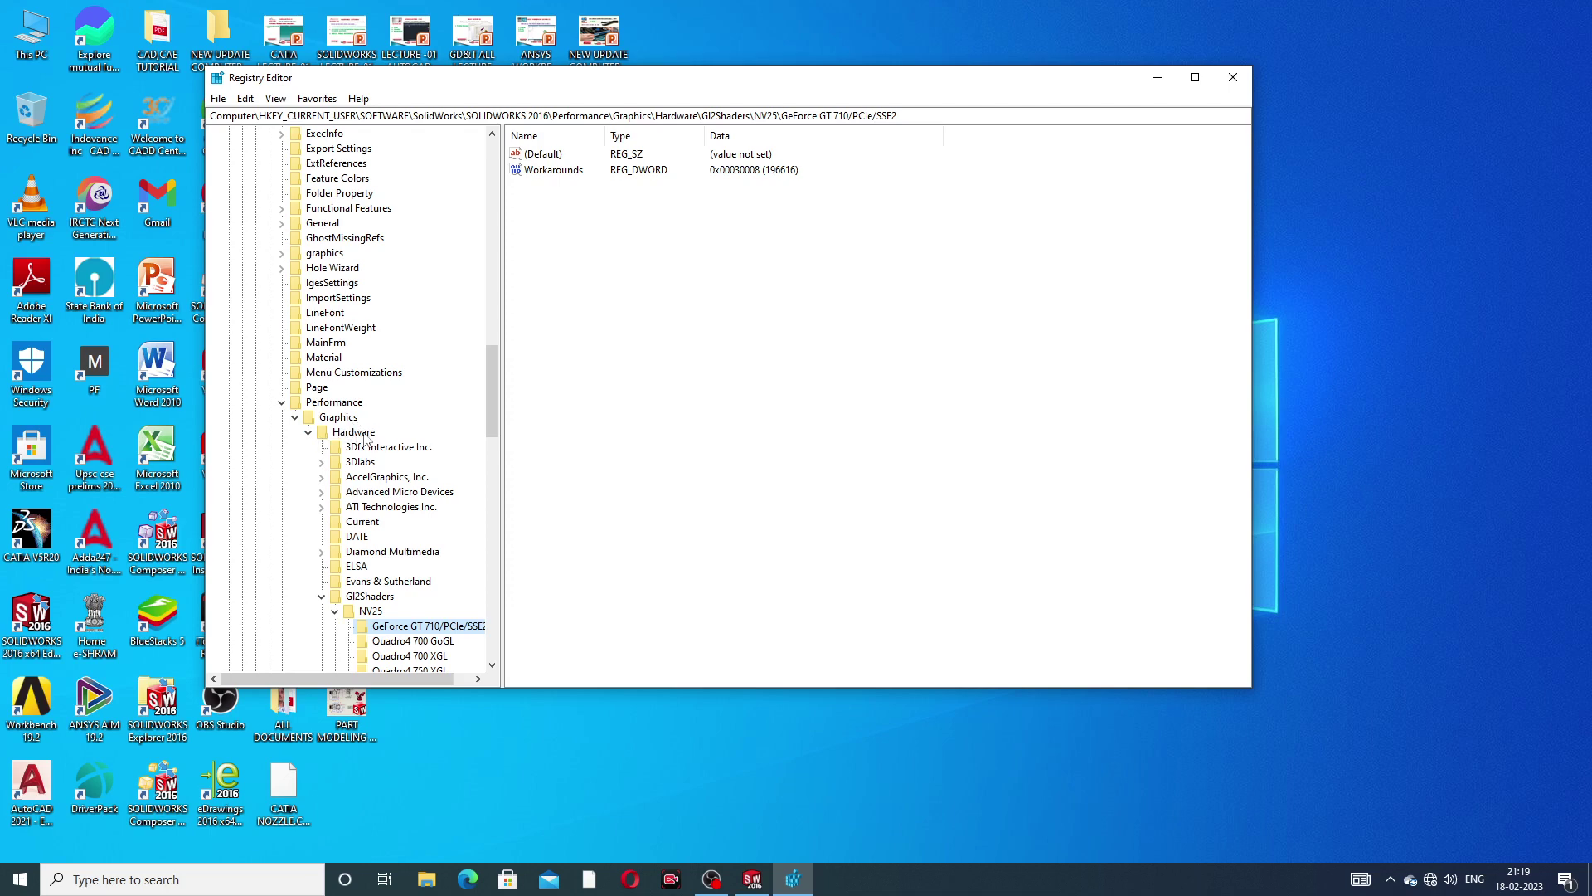
Step: Scroll to Performance > Graphics > Hardware and select Current to list Renderer, Vendor and Workarounds
drag(490, 426, 491, 451)
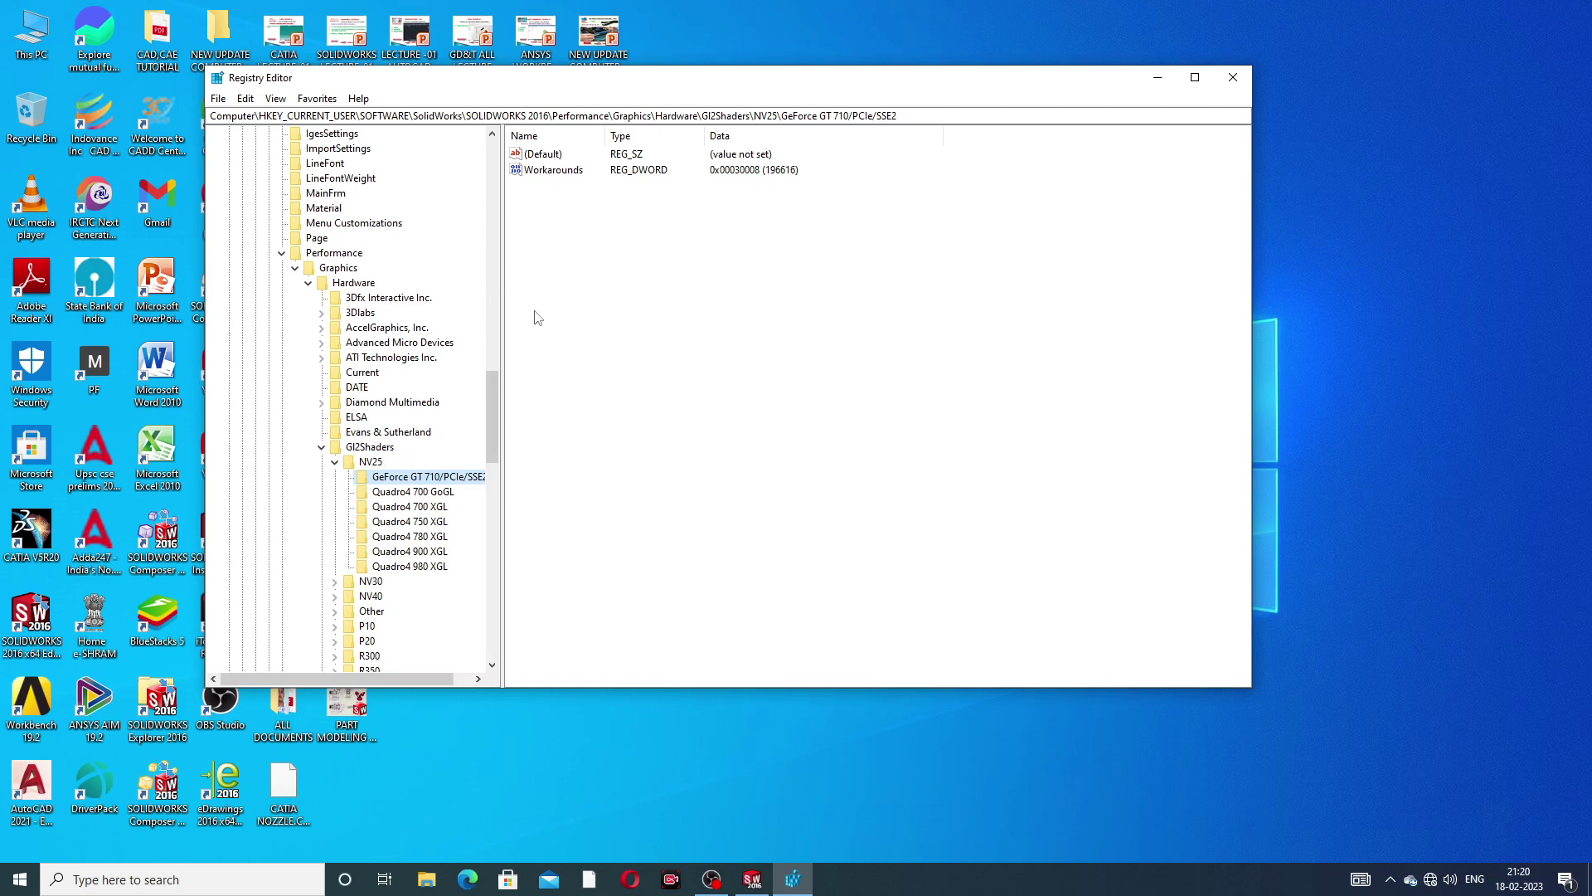
drag(495, 380, 498, 358)
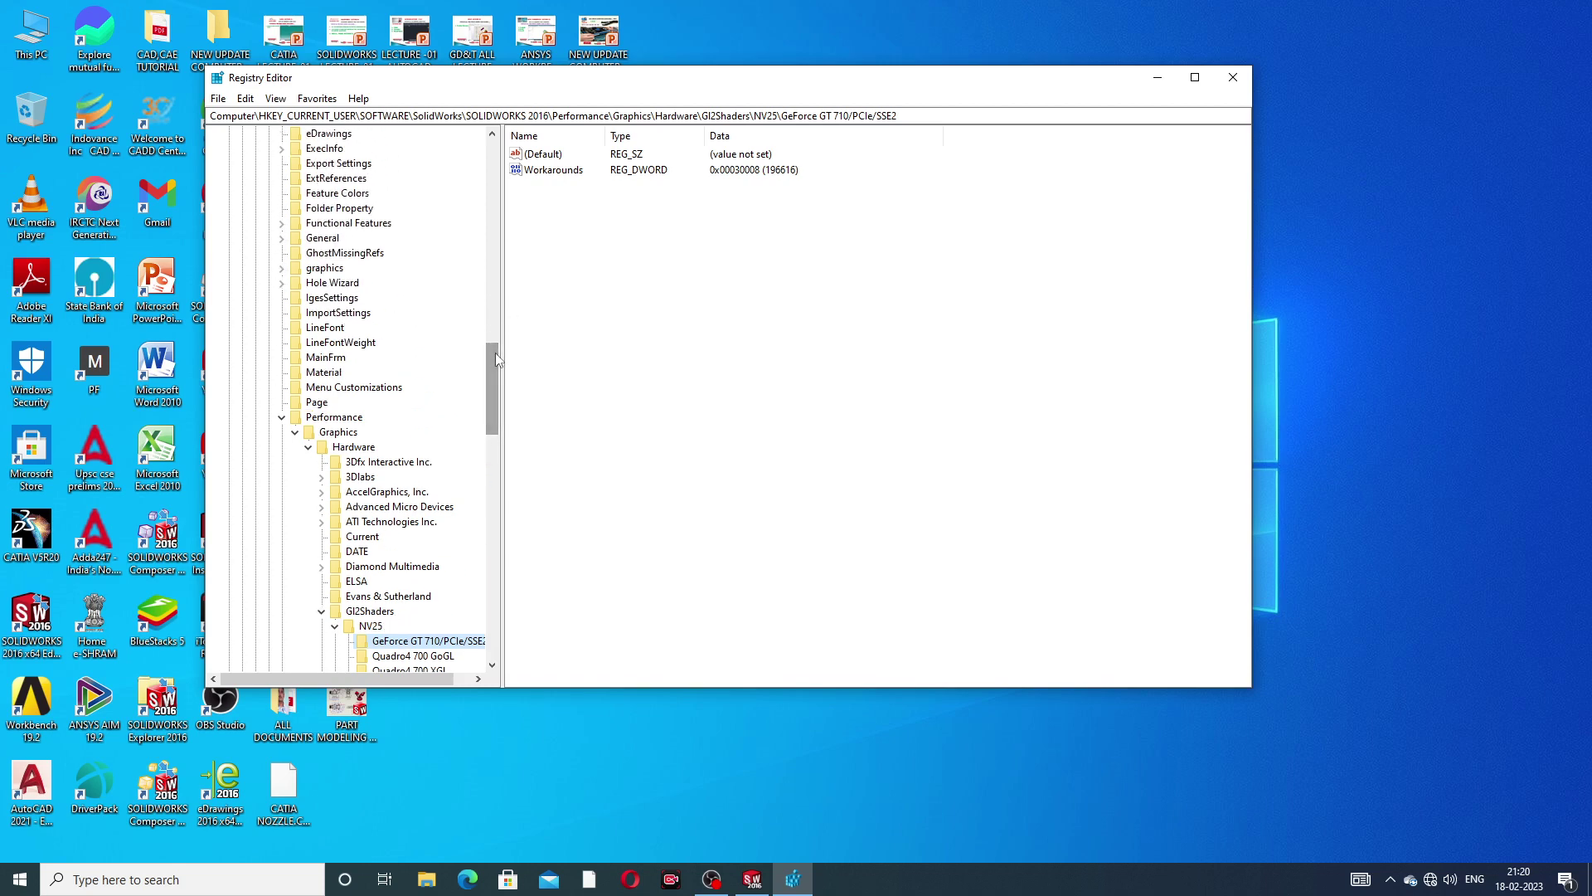
click(364, 538)
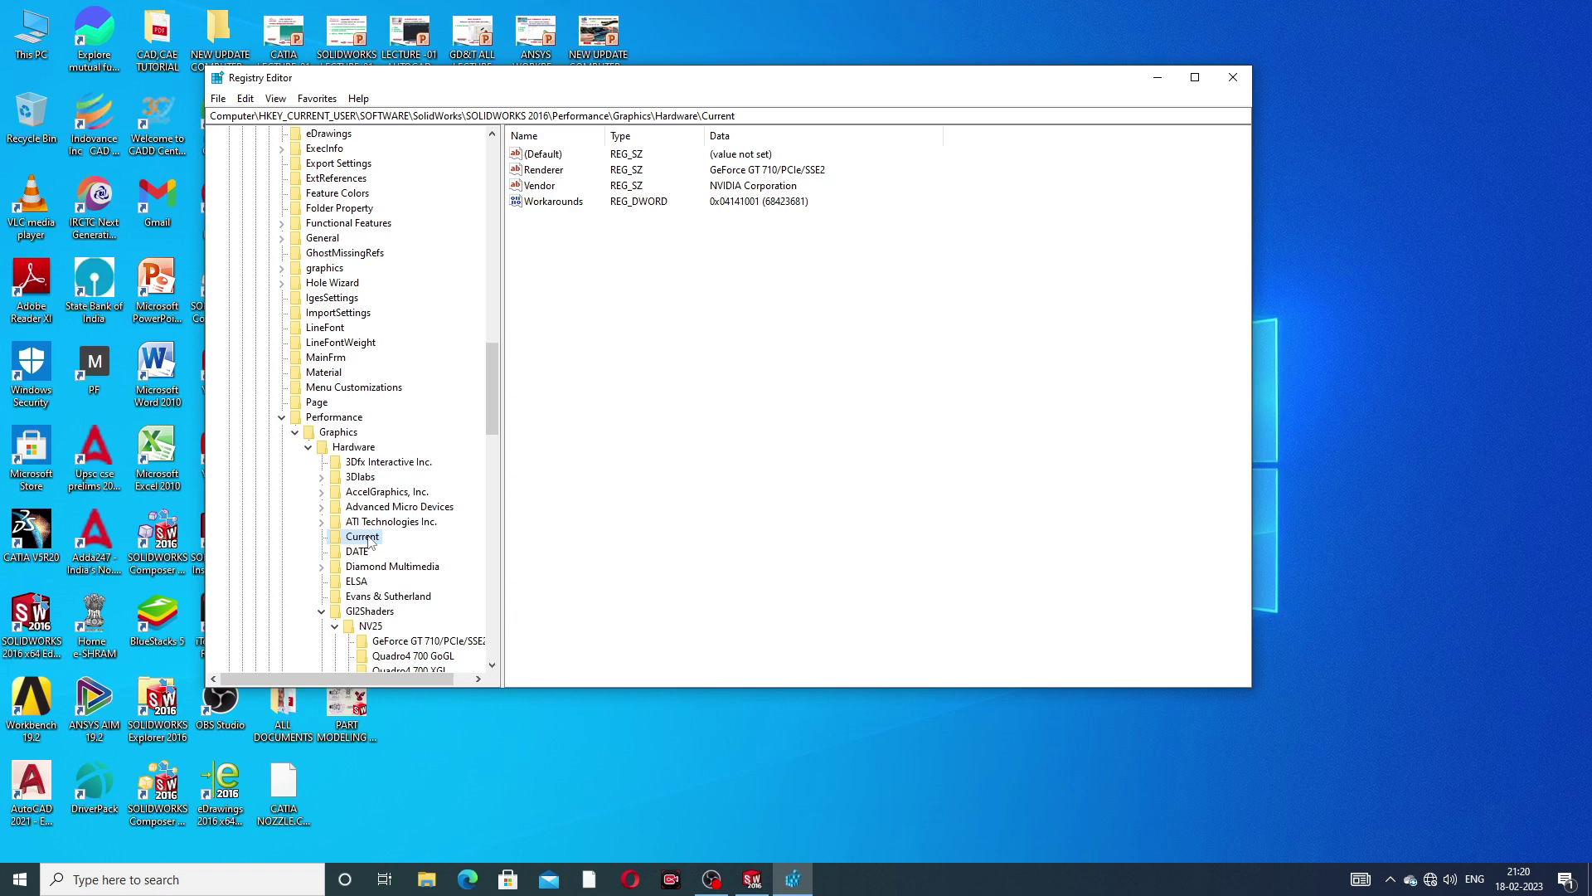
Step: Copy the Renderer data 'GeForce GT 710/PCIe/SSE2' and close Edit String unchanged
double_click(545, 170)
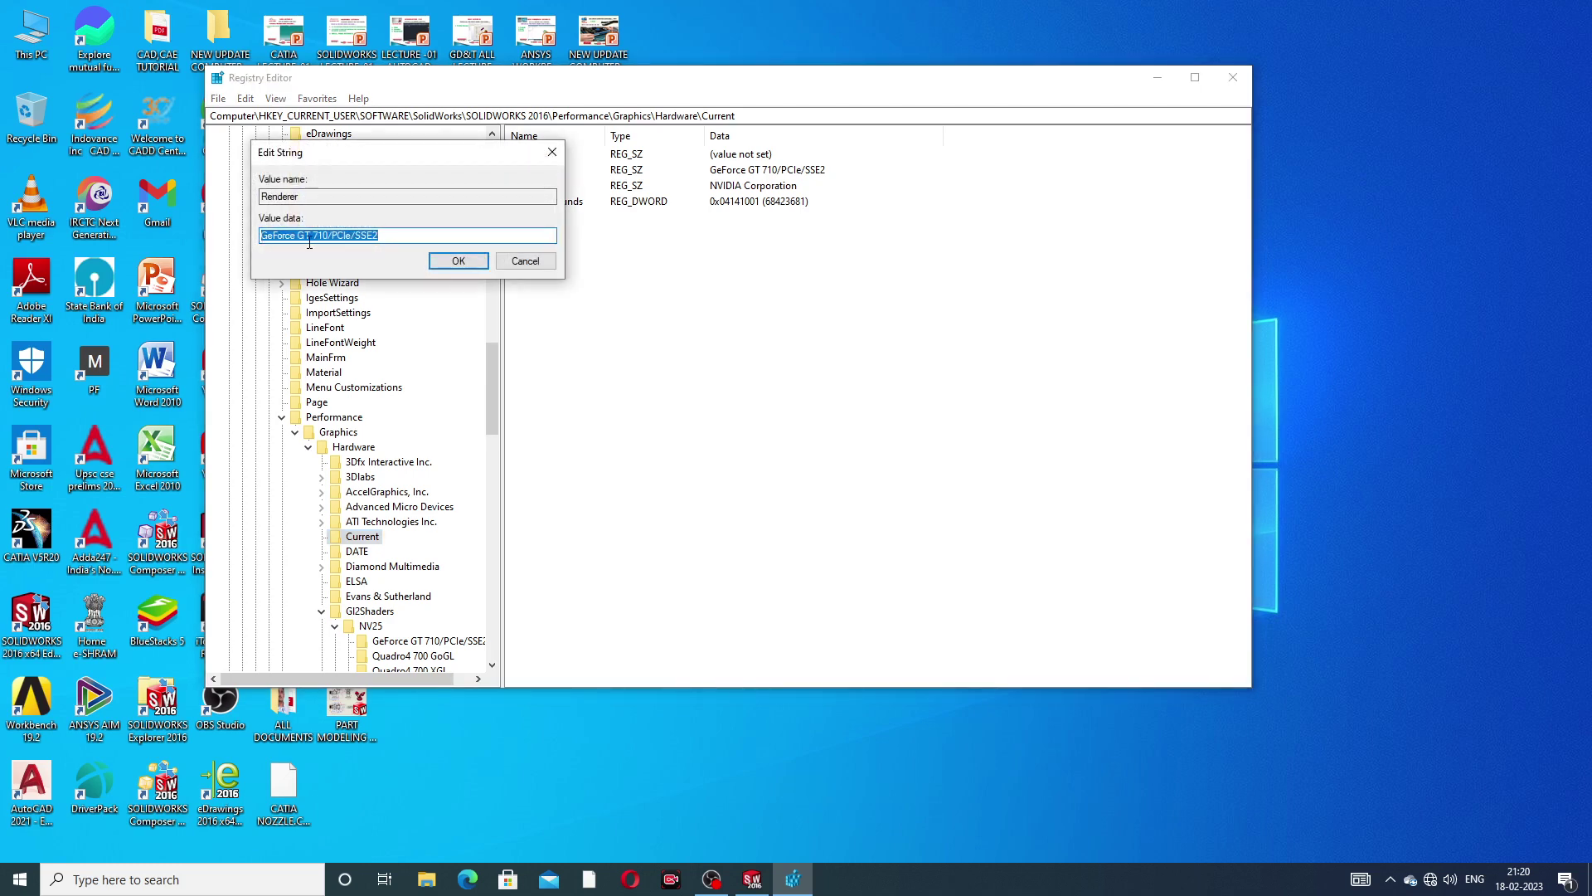
right_click(384, 235)
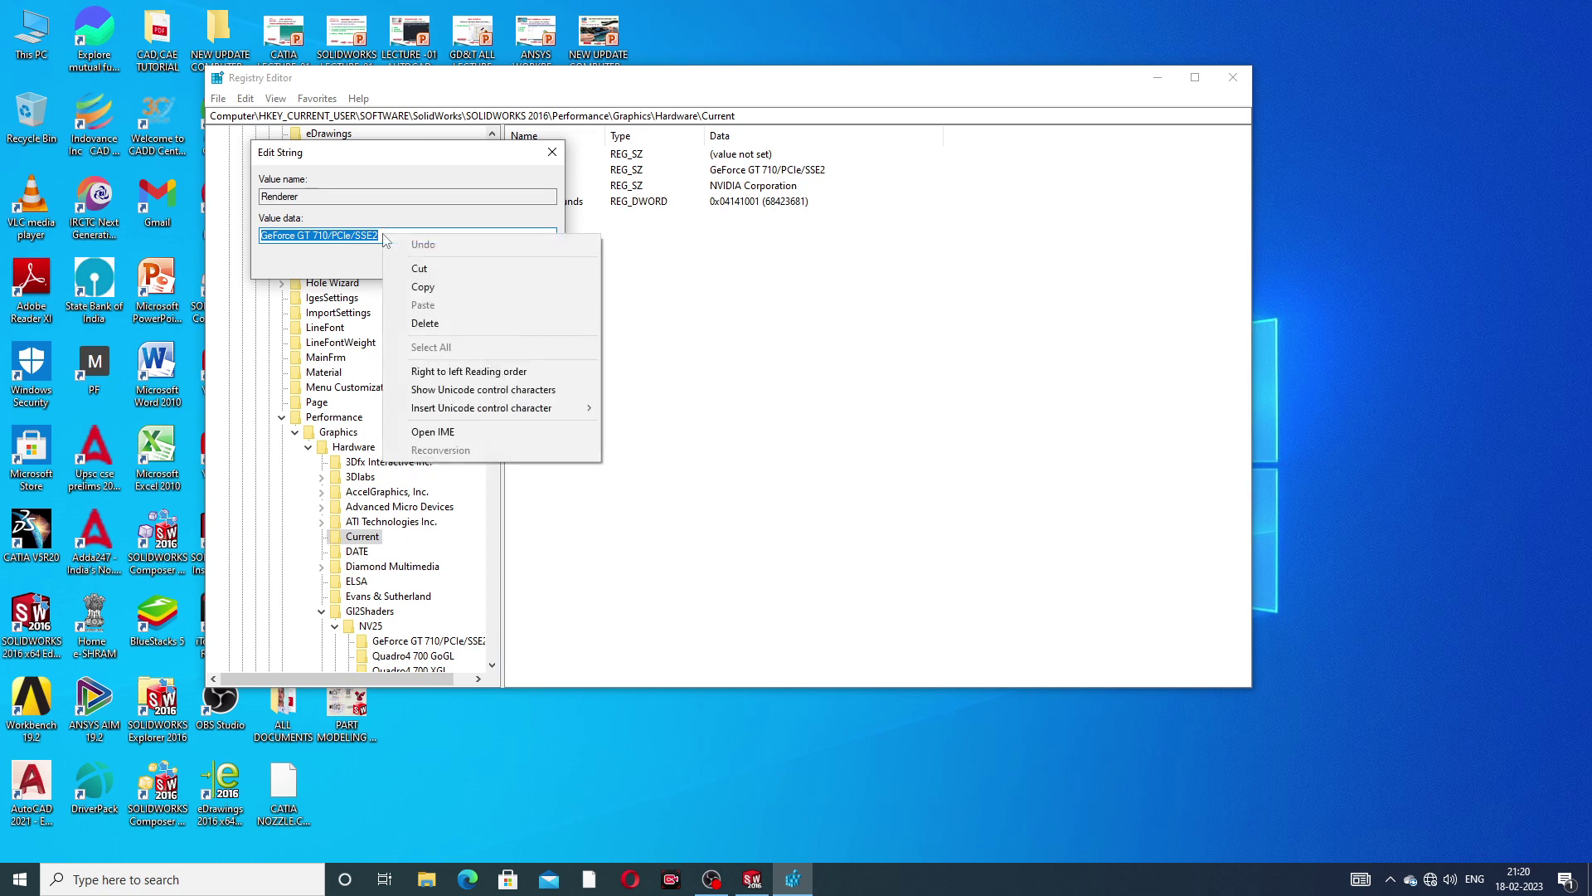
click(424, 287)
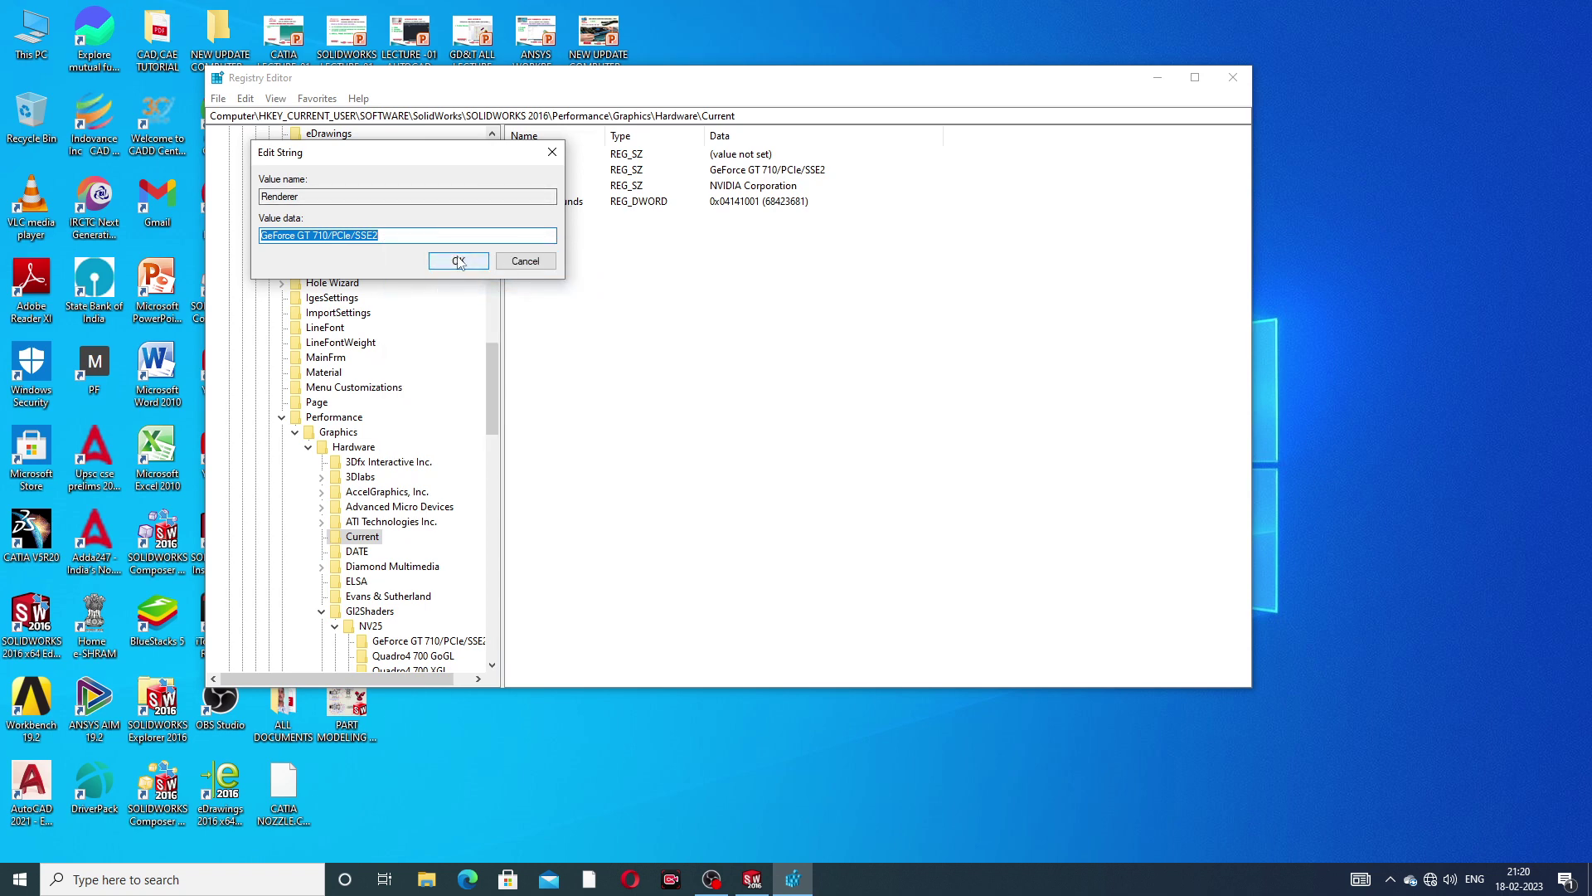
click(459, 262)
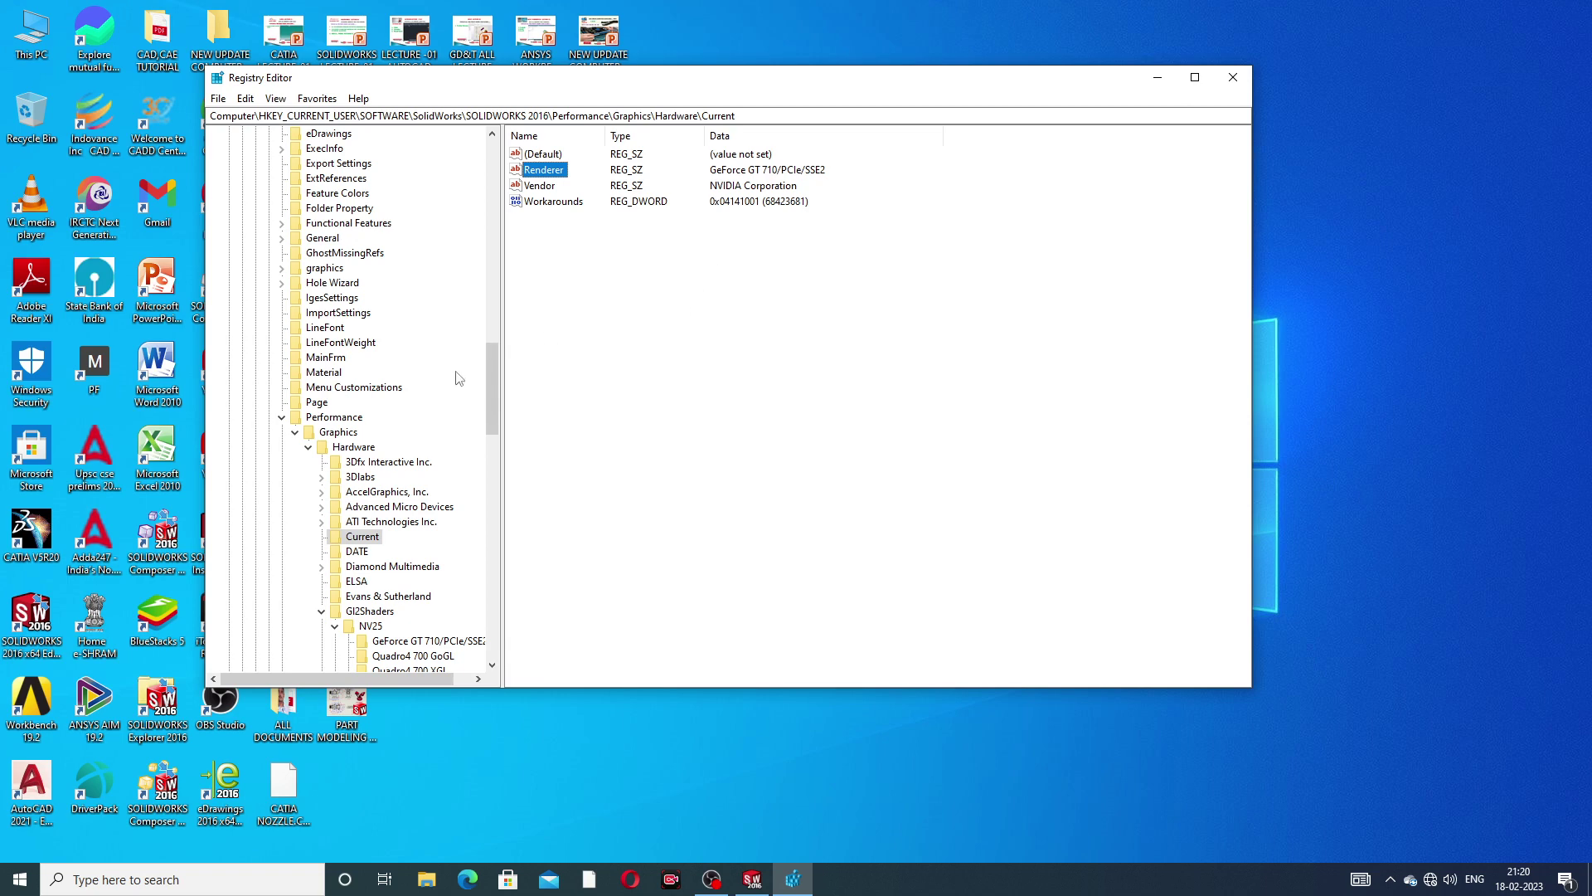
drag(494, 360, 494, 406)
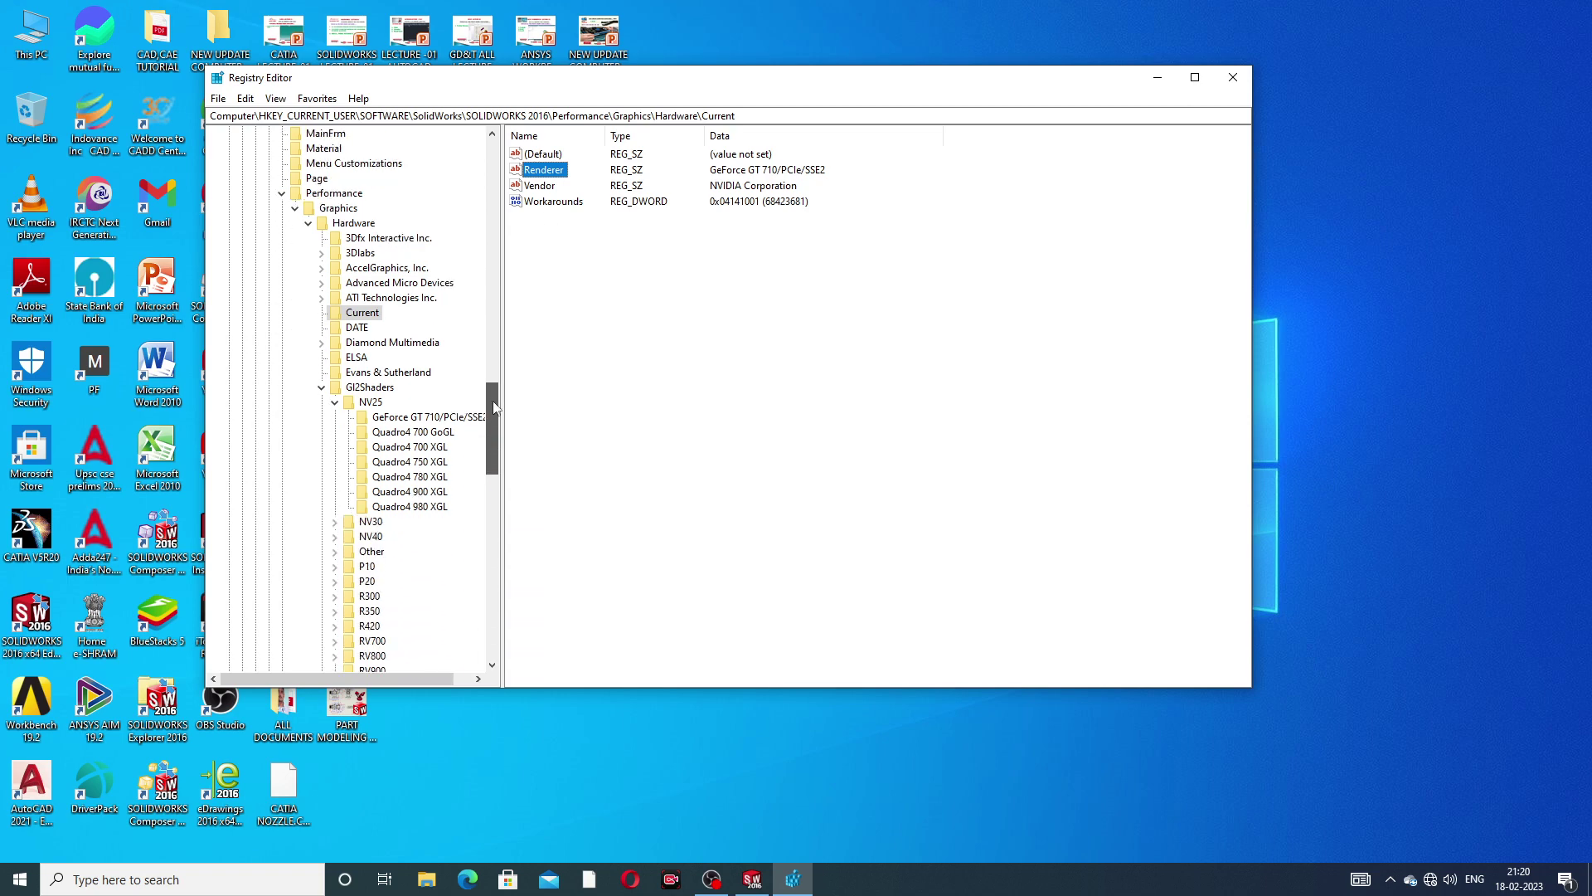
click(335, 403)
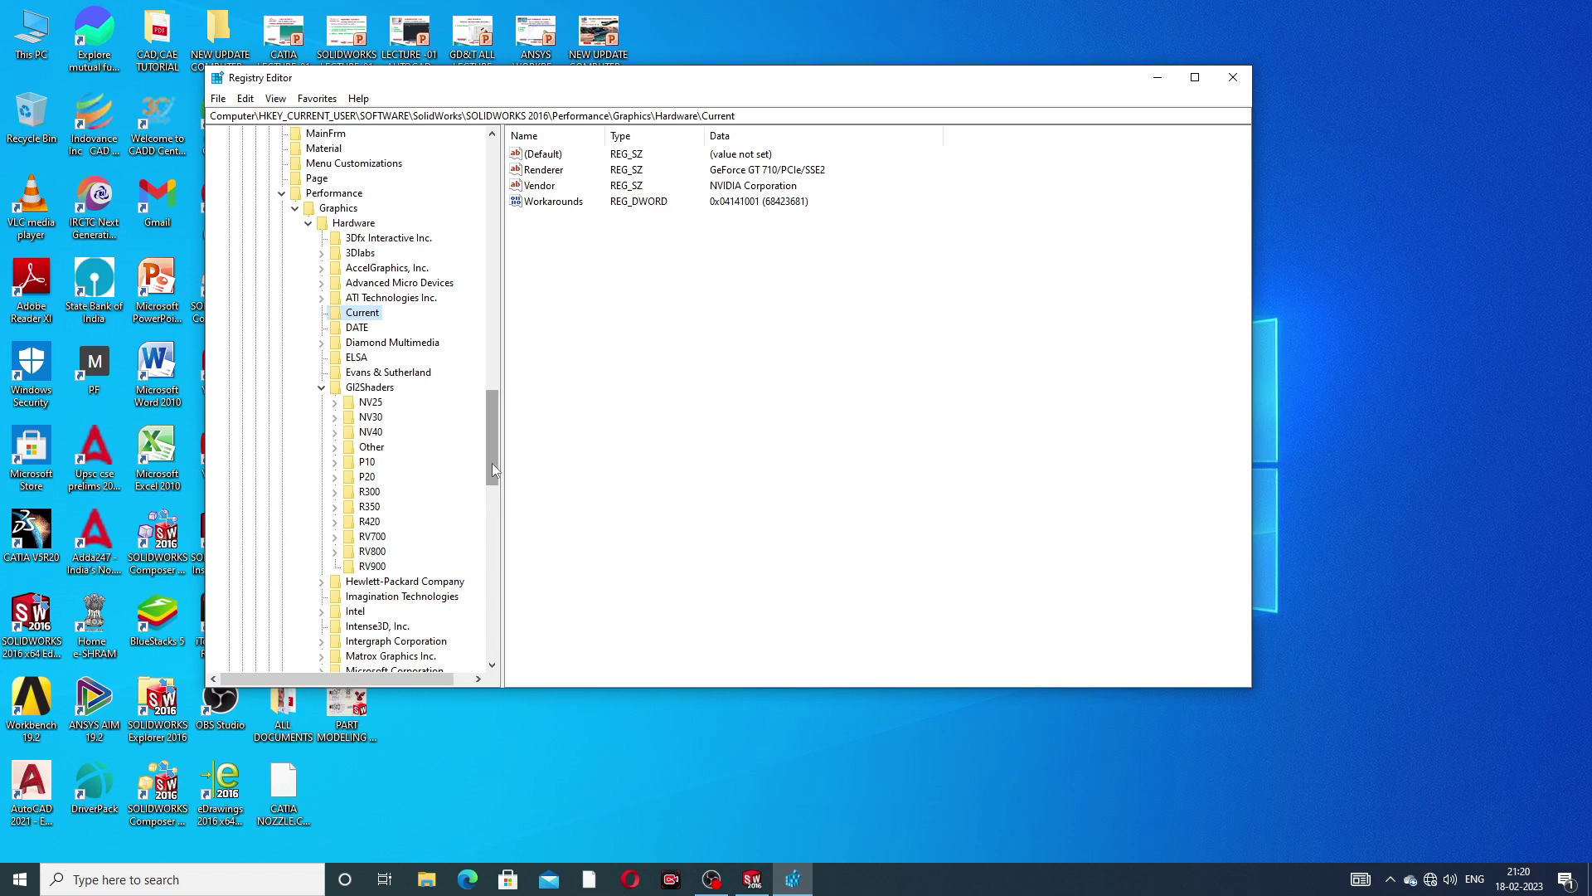
drag(491, 462, 491, 476)
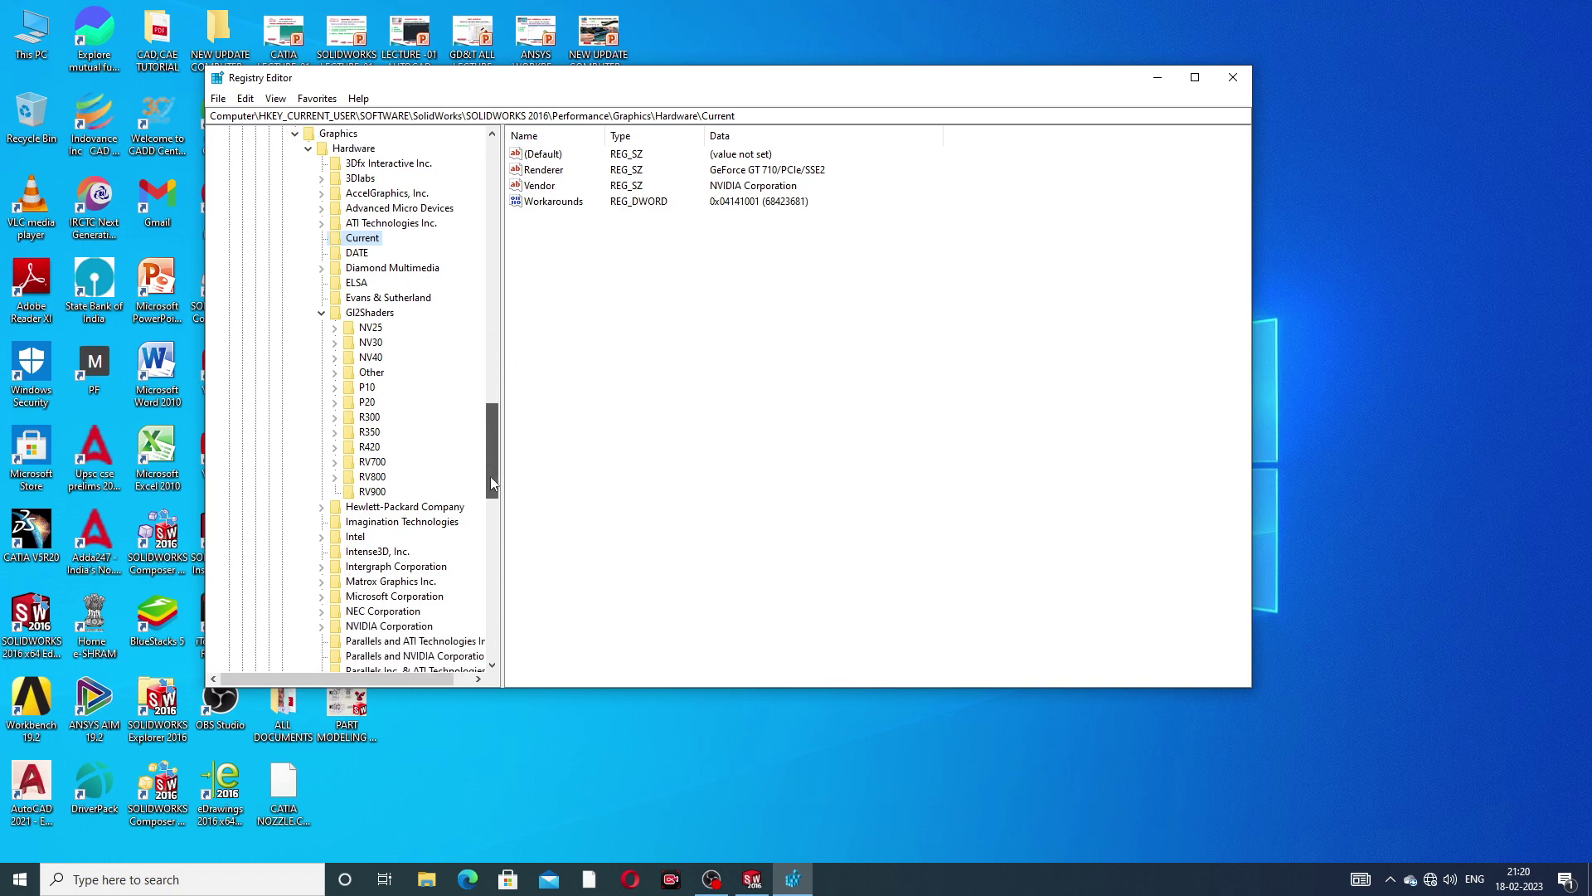
click(335, 373)
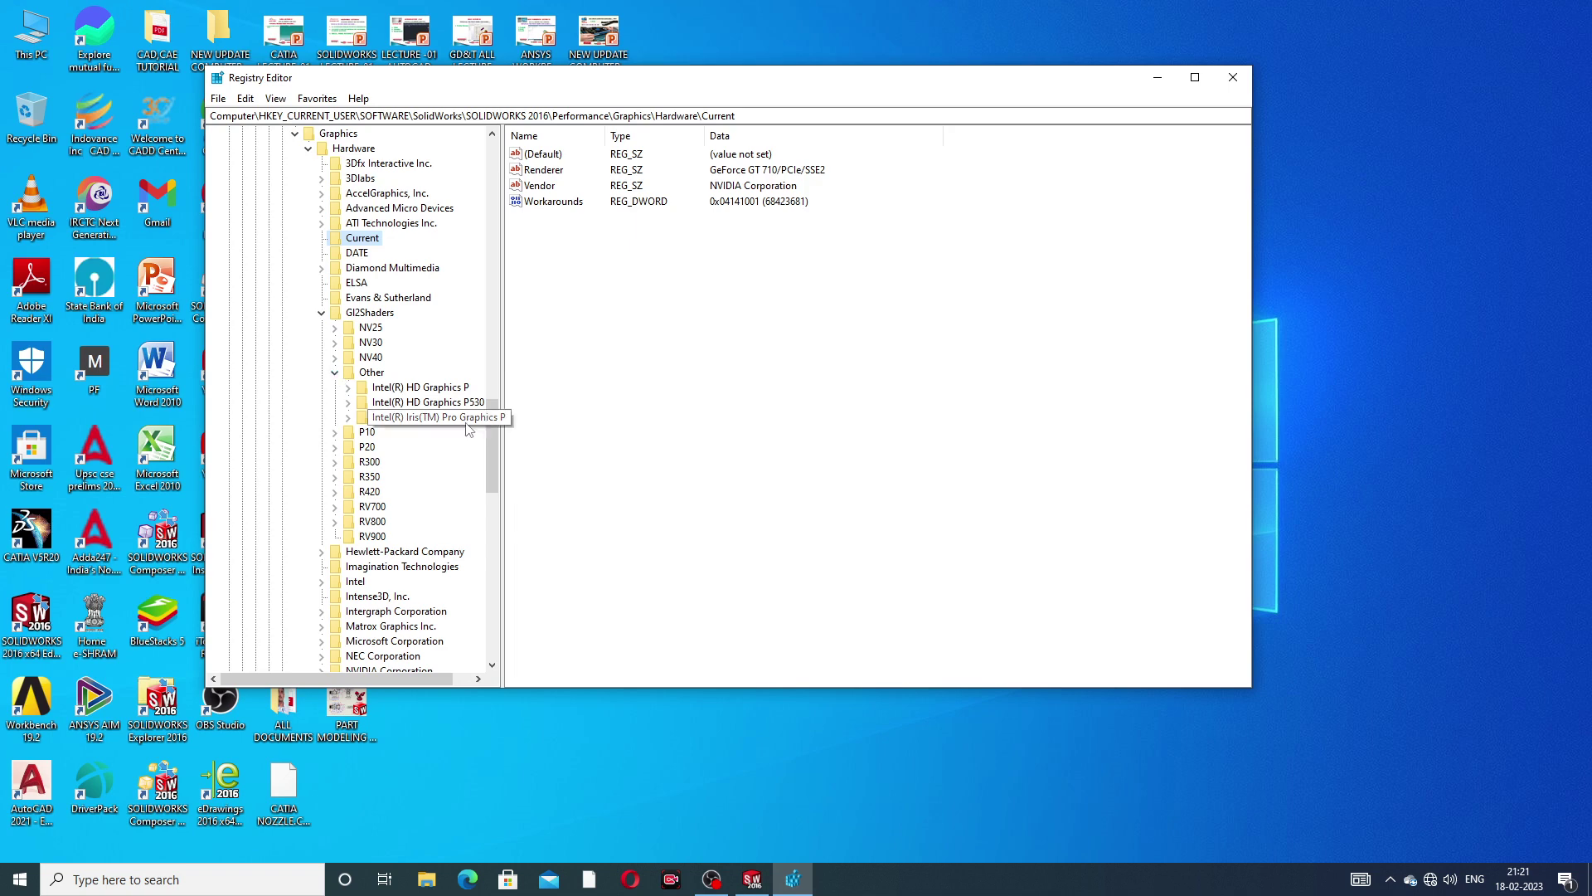
click(335, 374)
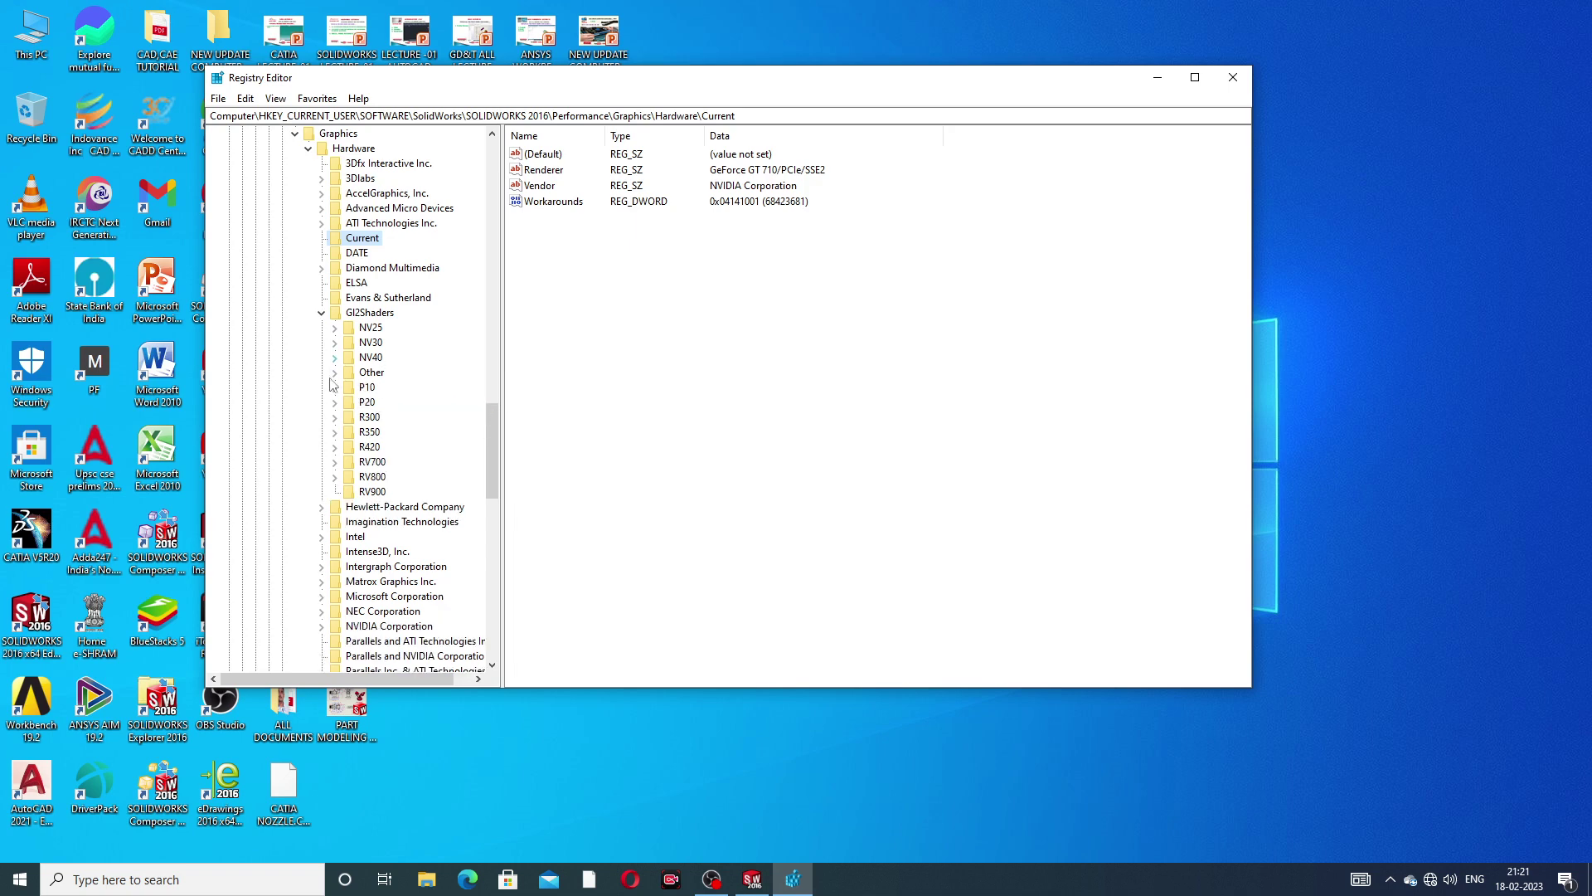
click(334, 328)
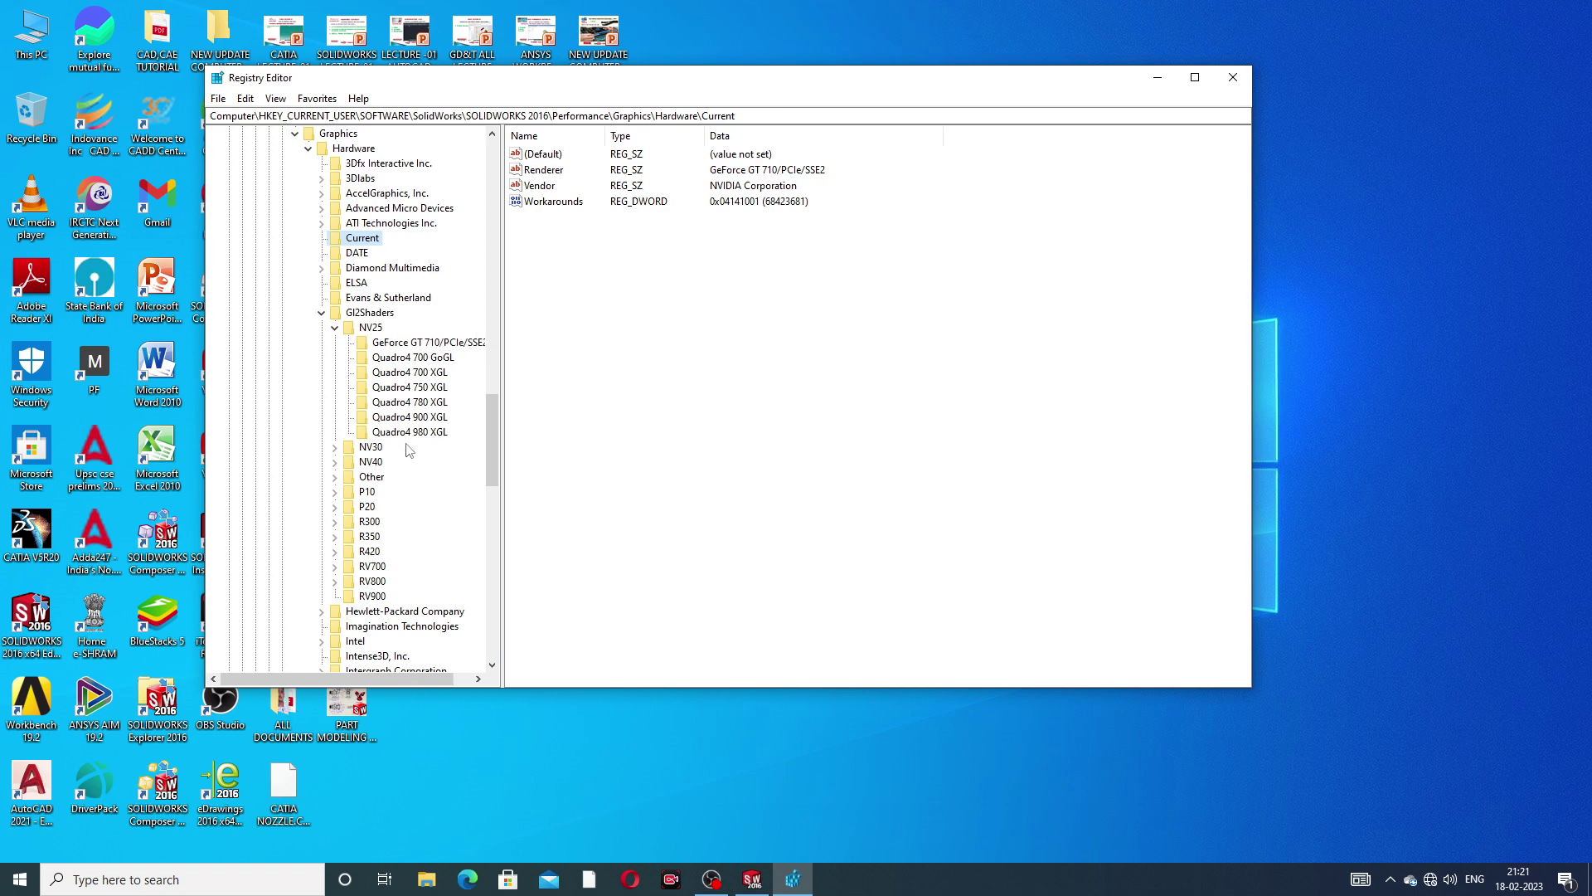
Step: Check the Quadro4 980 XGL key's context menu, then widen the key tree pane
right_click(458, 432)
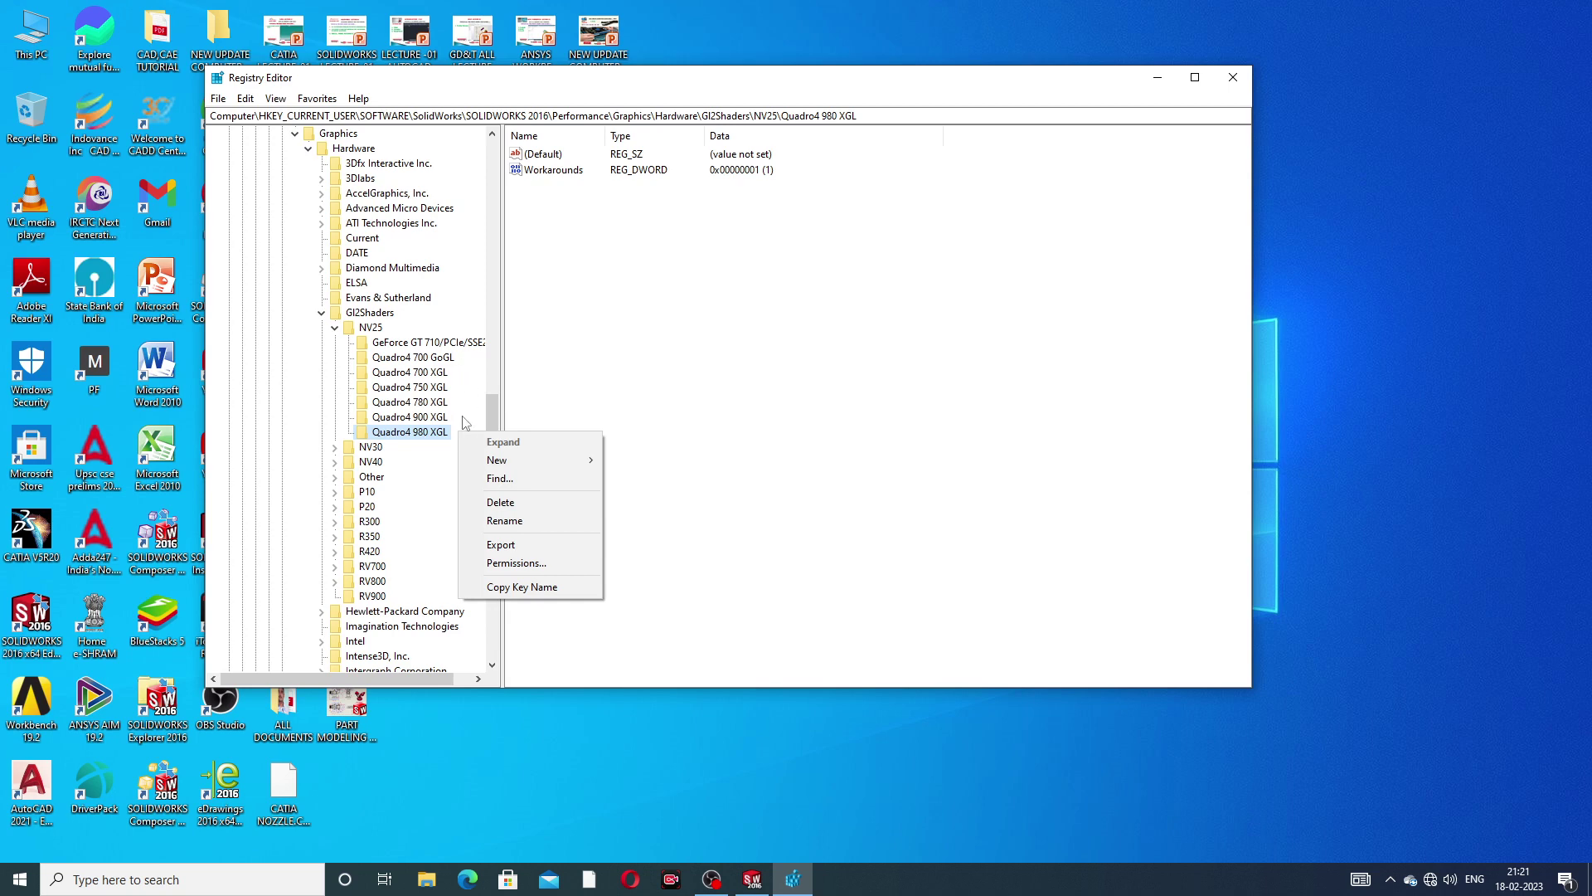
mouse_move(500, 460)
click(548, 397)
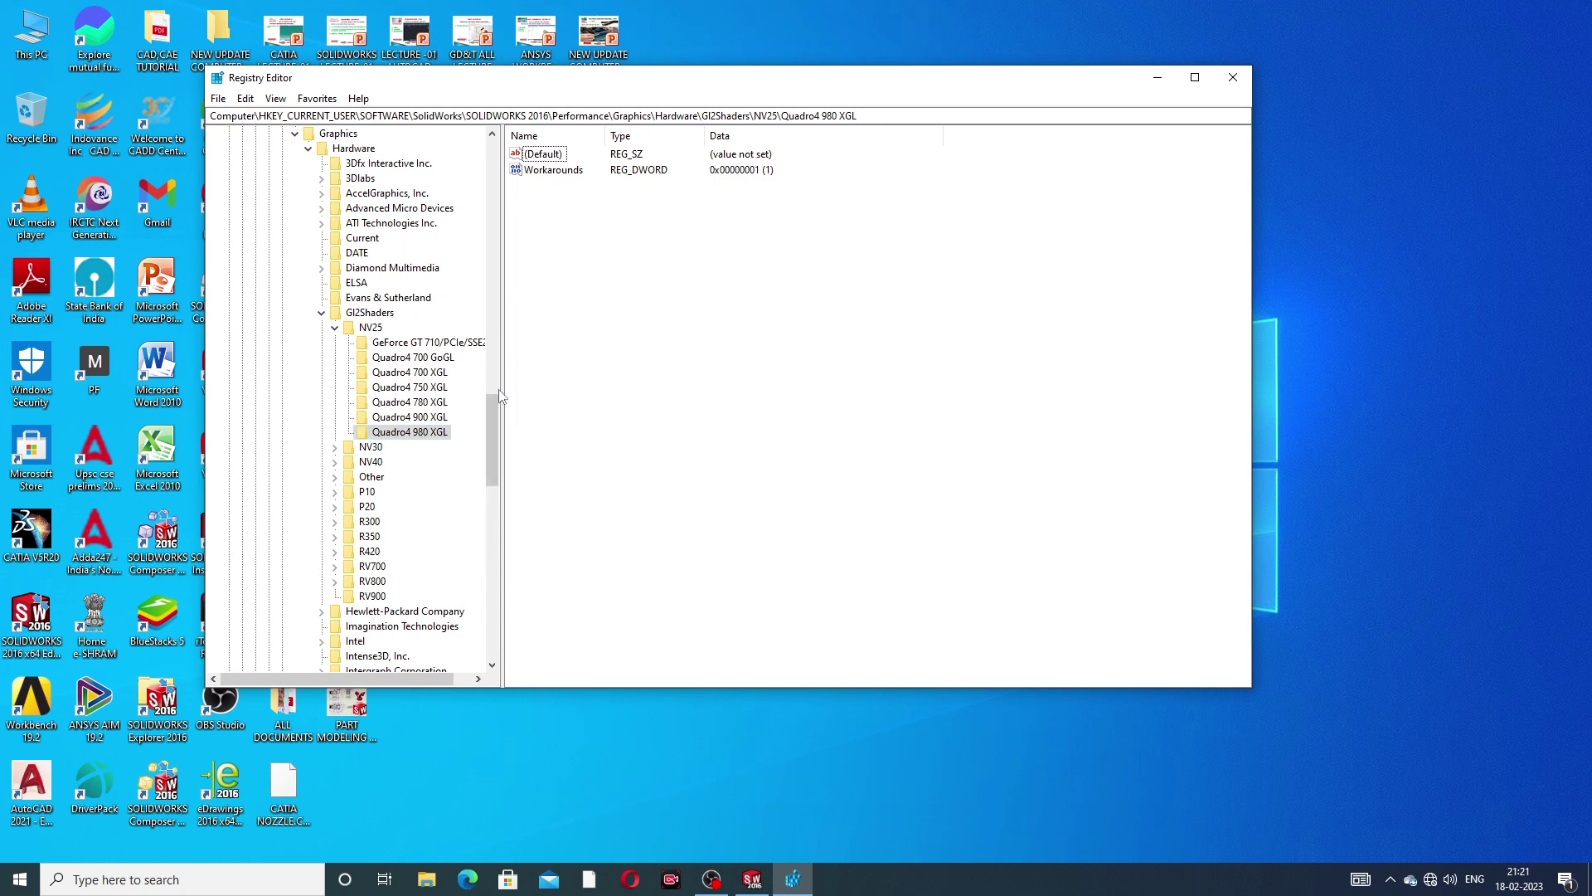
mouse_move(508, 383)
mouse_down()
mouse_move(500, 369)
mouse_move(528, 375)
mouse_up()
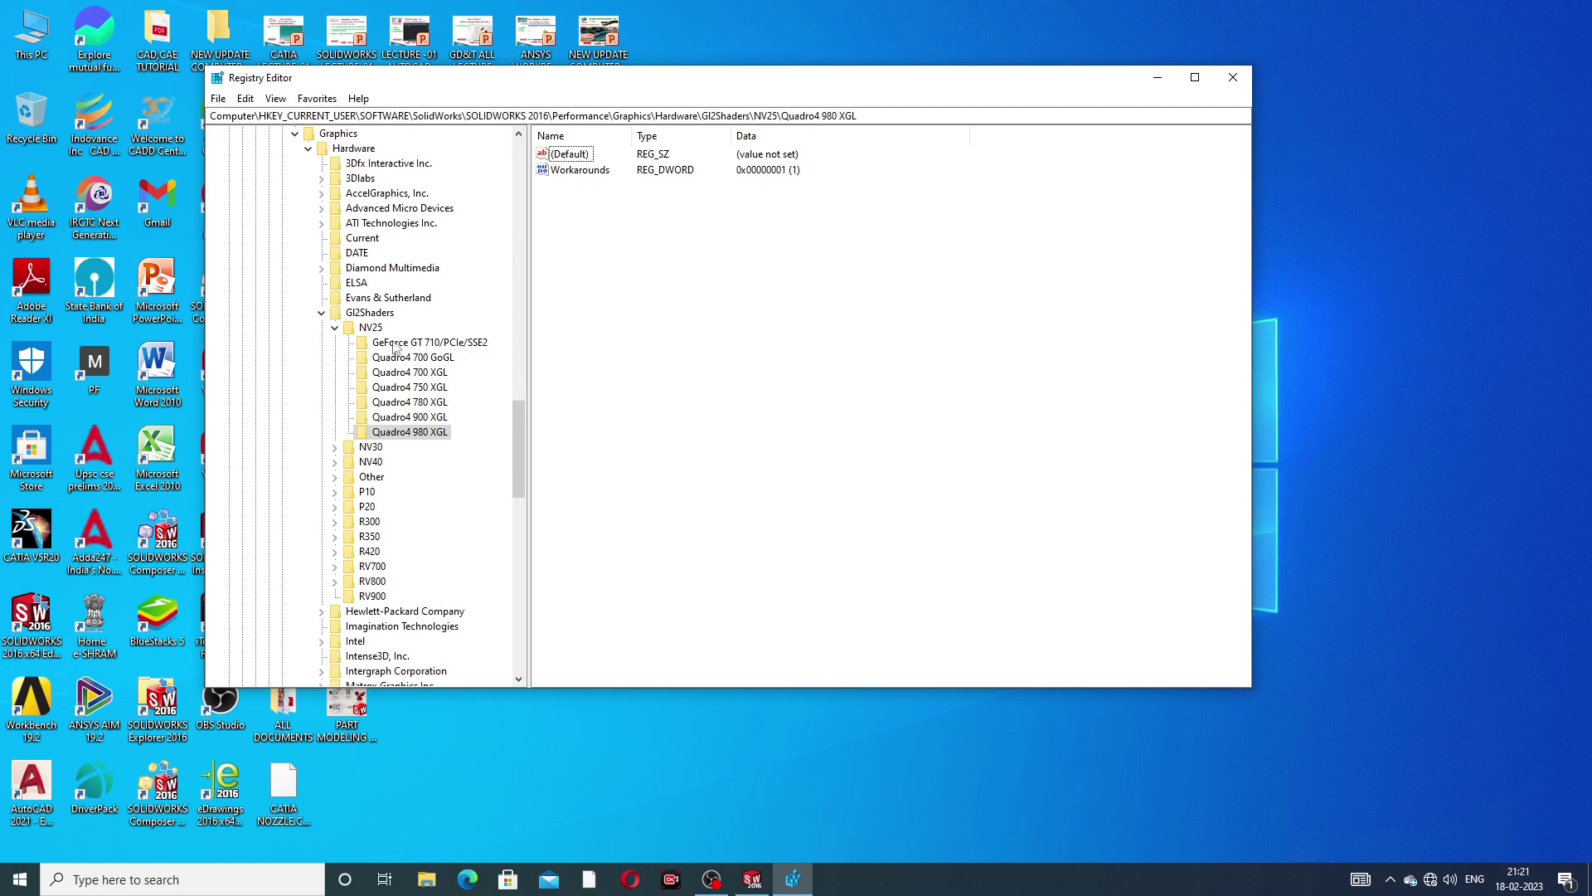
Step: Re-expand NV25 and bring up the NV30 key's context menu
right_click(455, 449)
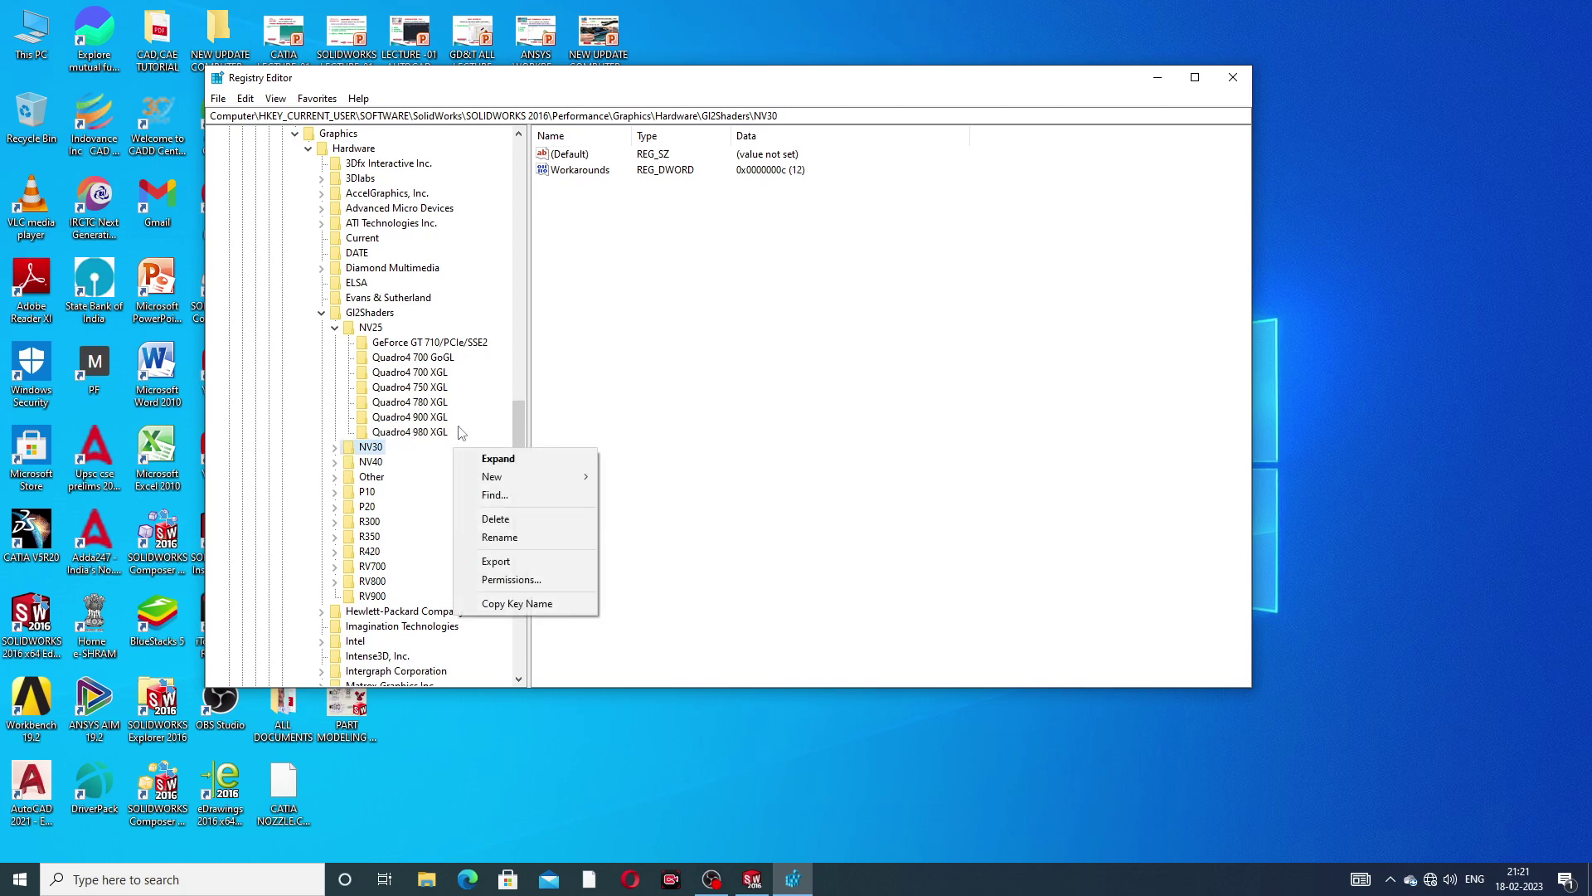
click(603, 403)
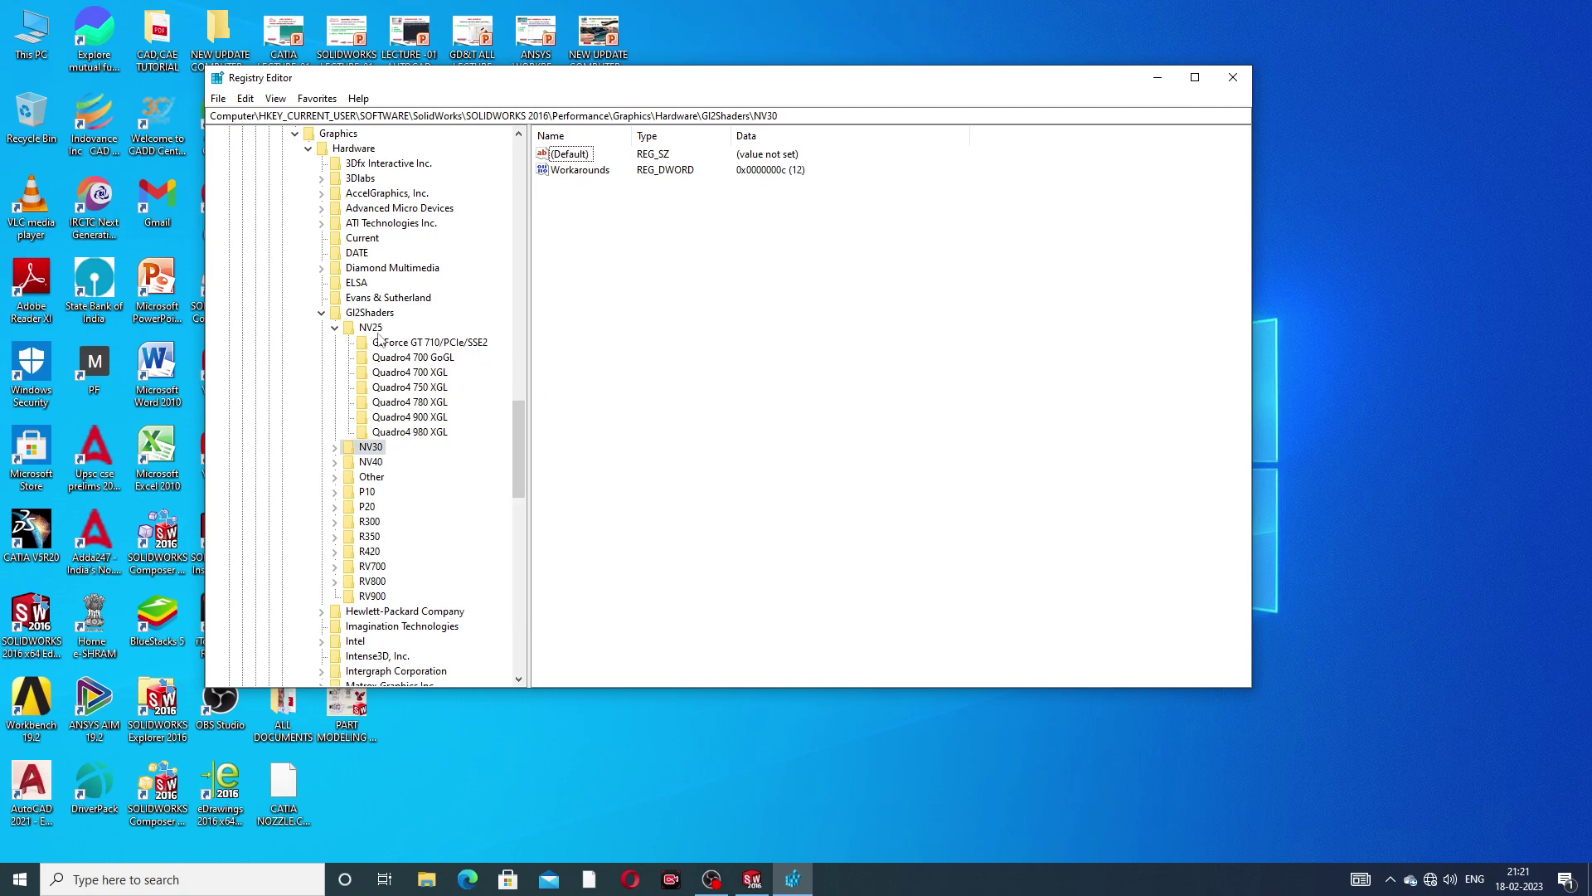
click(335, 328)
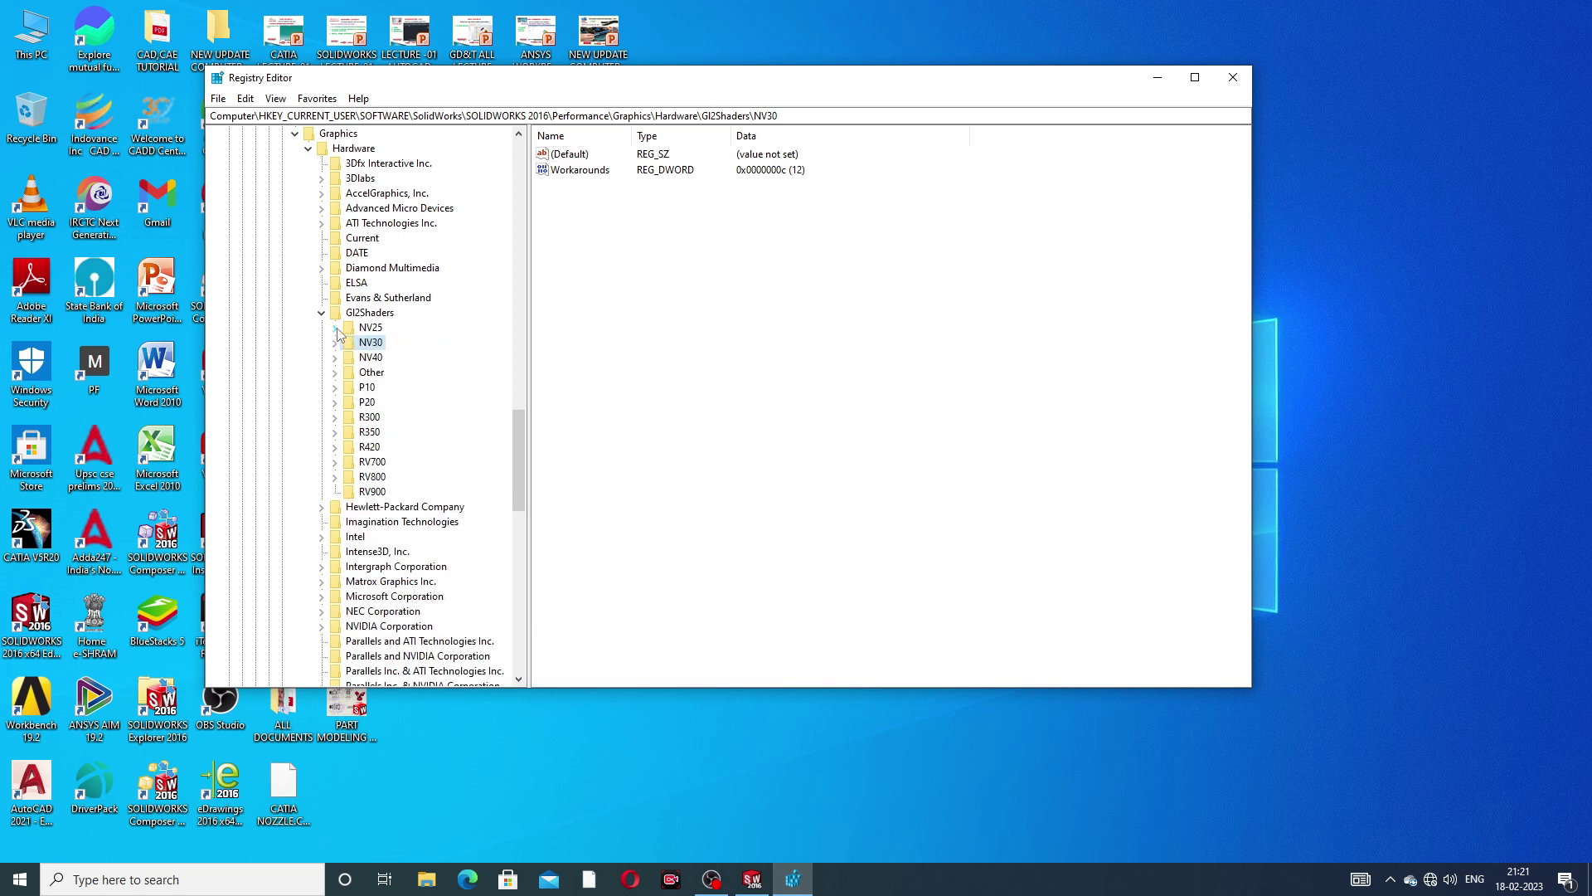
click(335, 328)
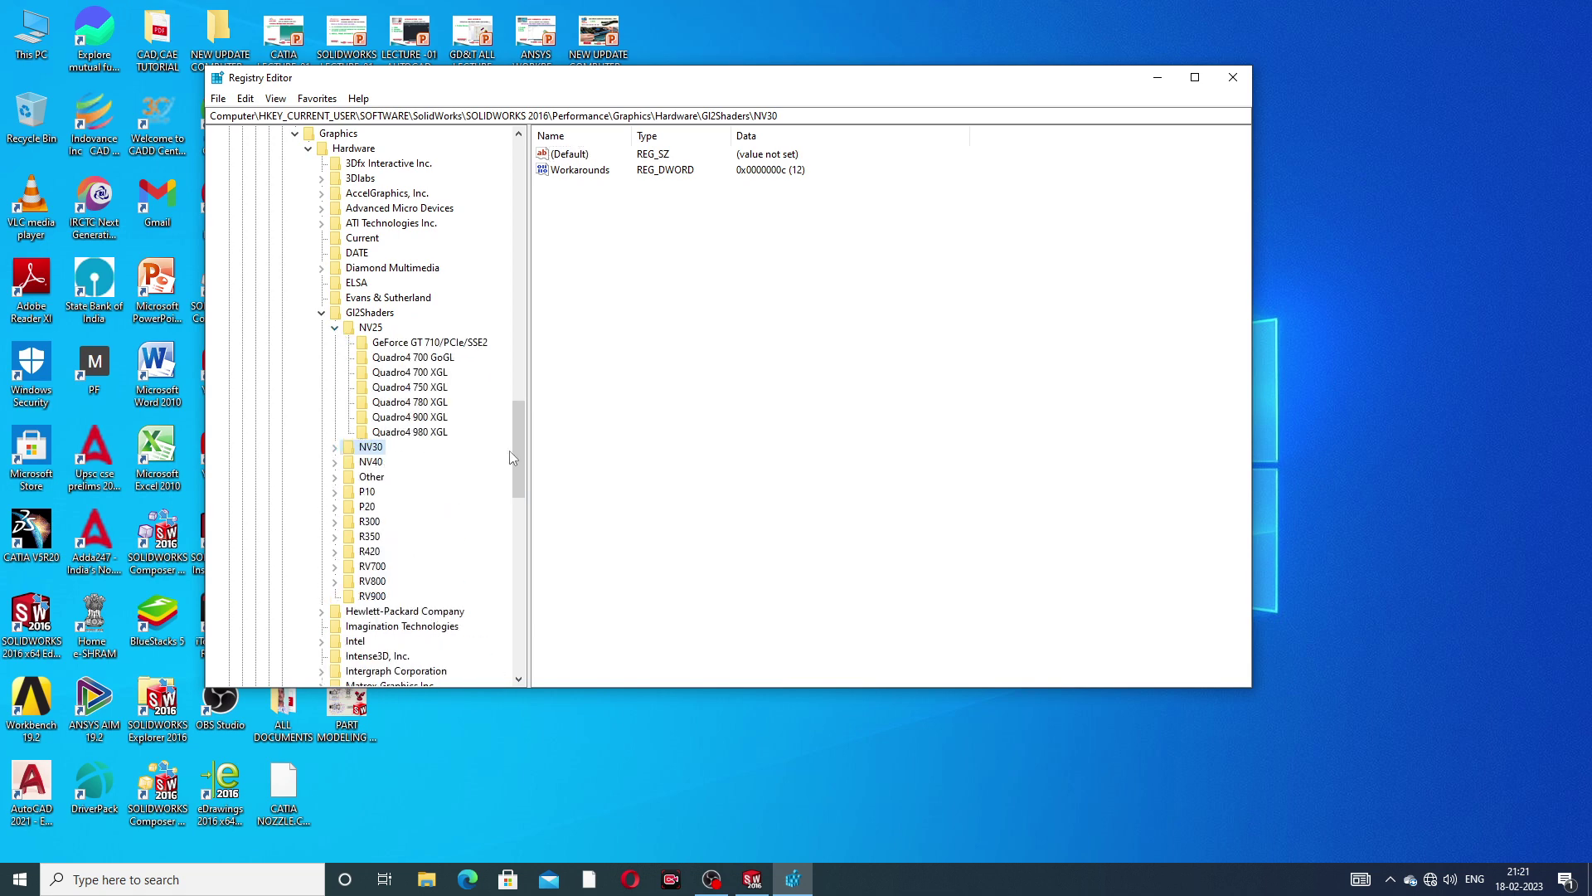
click(597, 399)
right_click(483, 385)
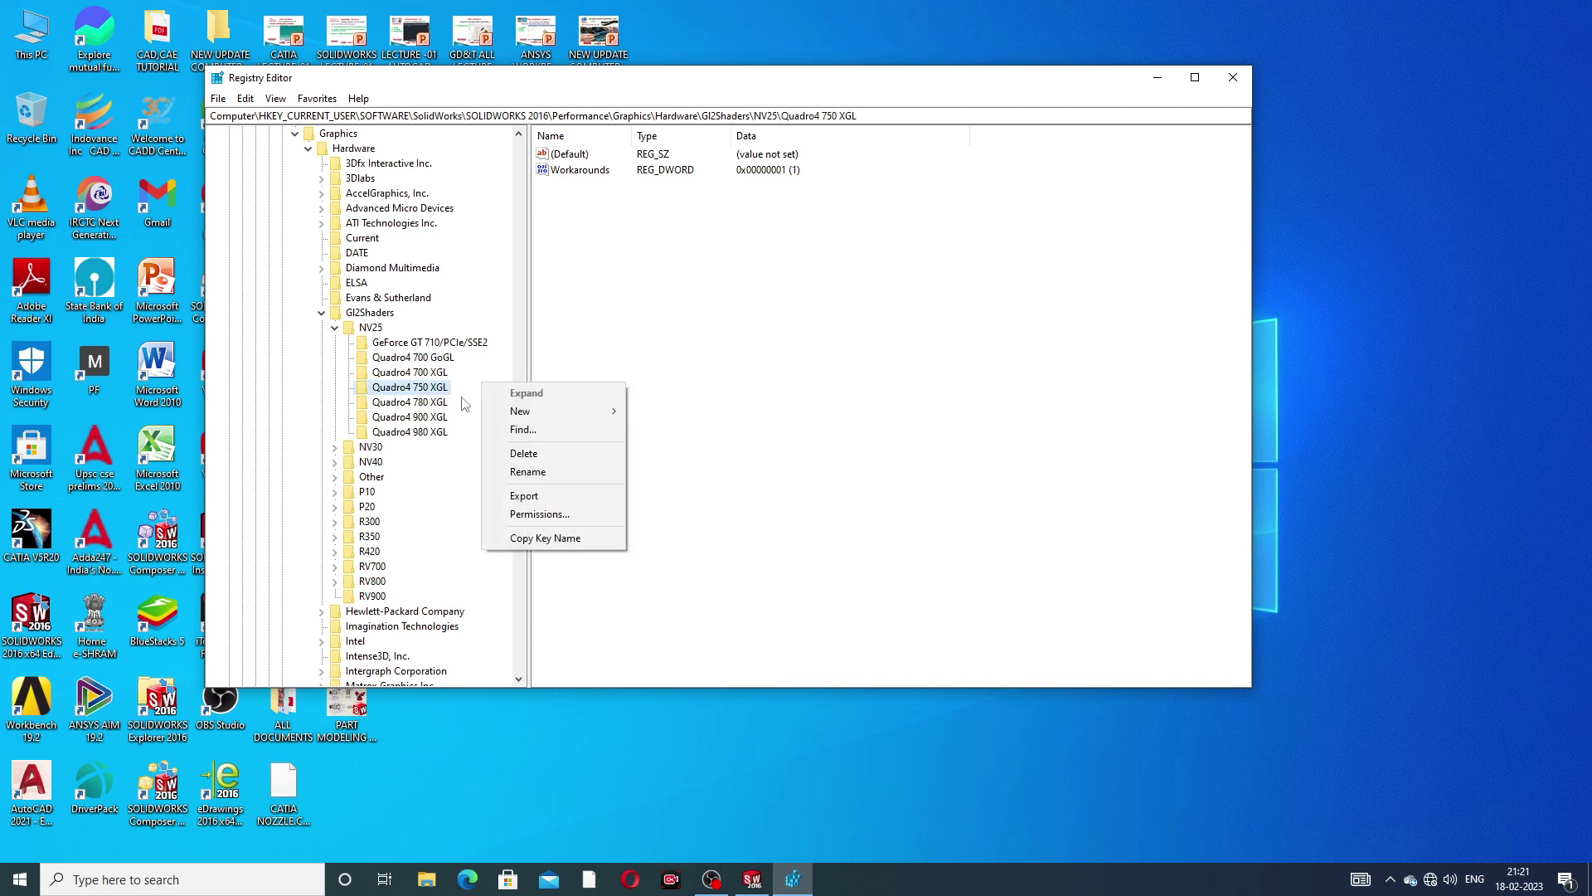
right_click(459, 444)
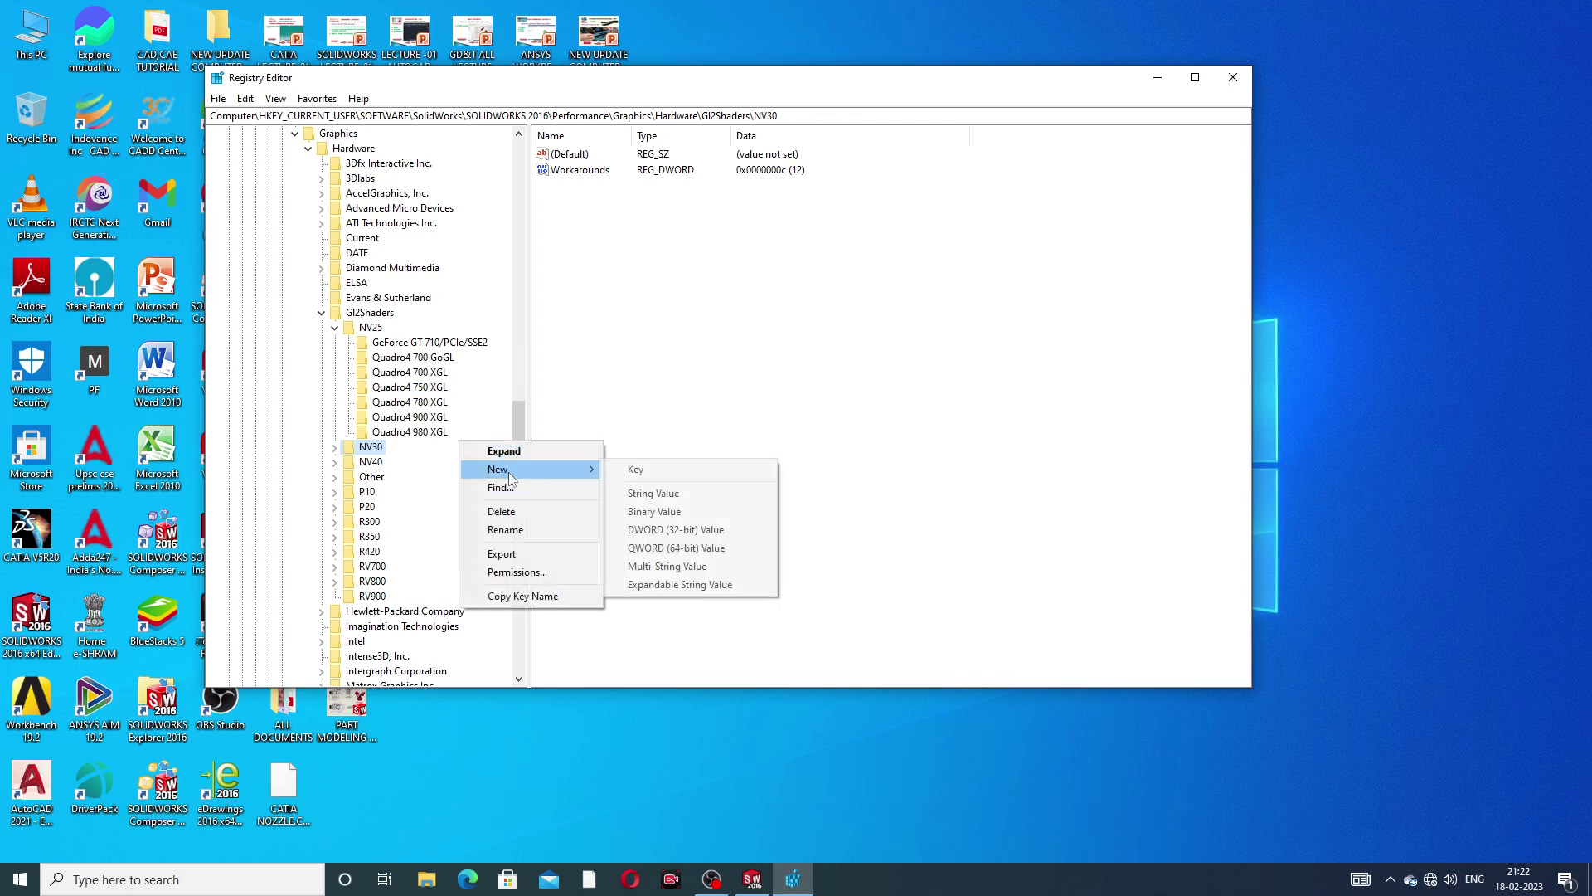
Step: Create New Key #1 under NV30, delete it again, and collapse NV30
click(657, 470)
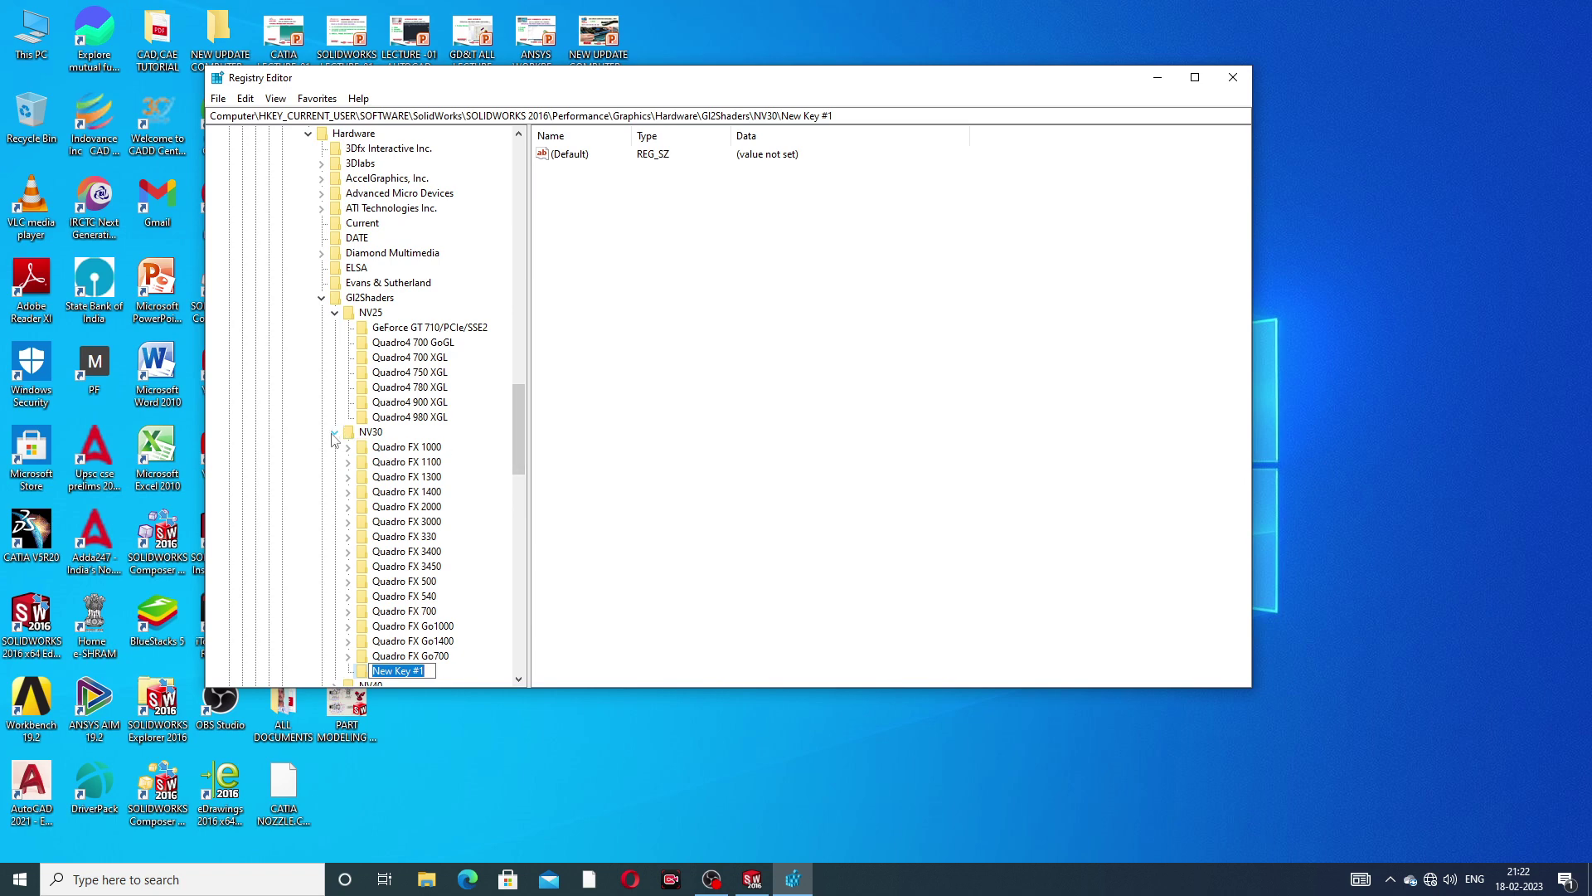
key(Return)
key(Delete)
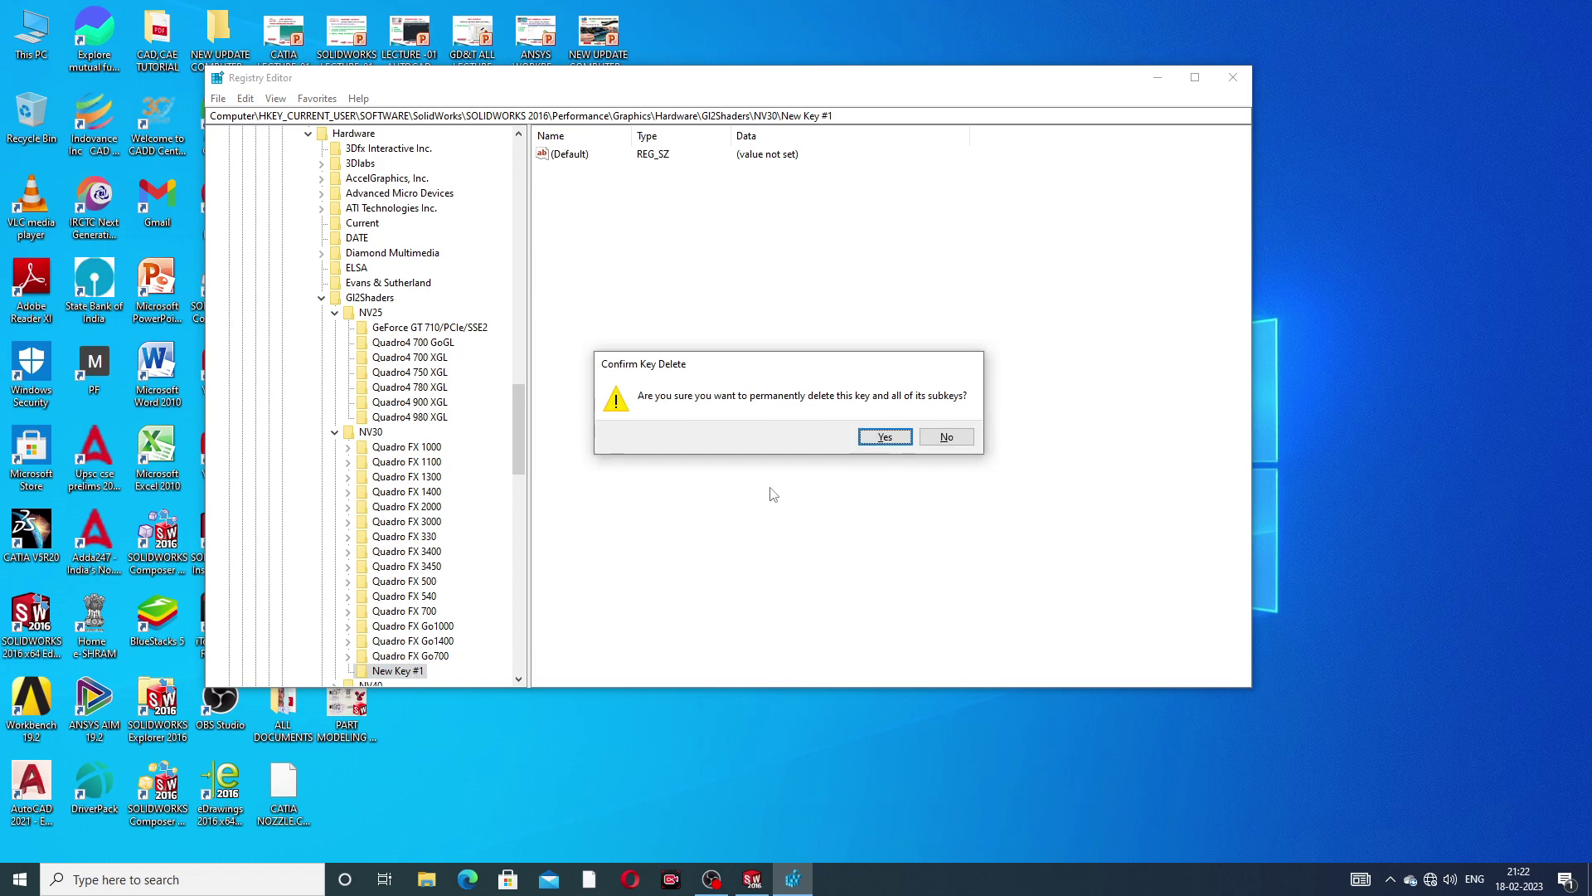
click(881, 435)
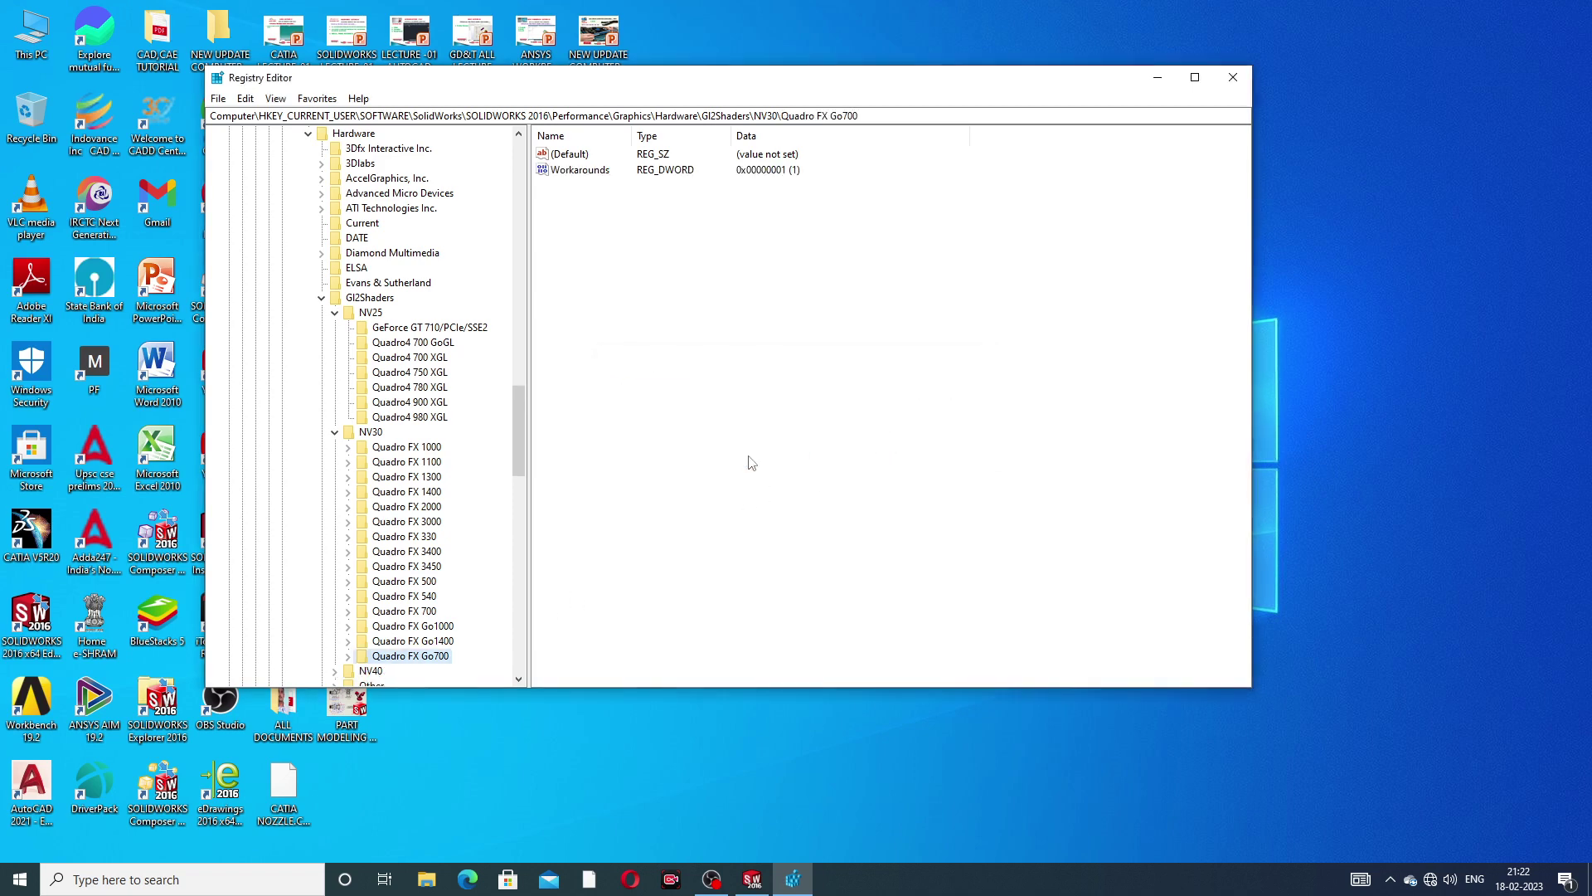
click(335, 432)
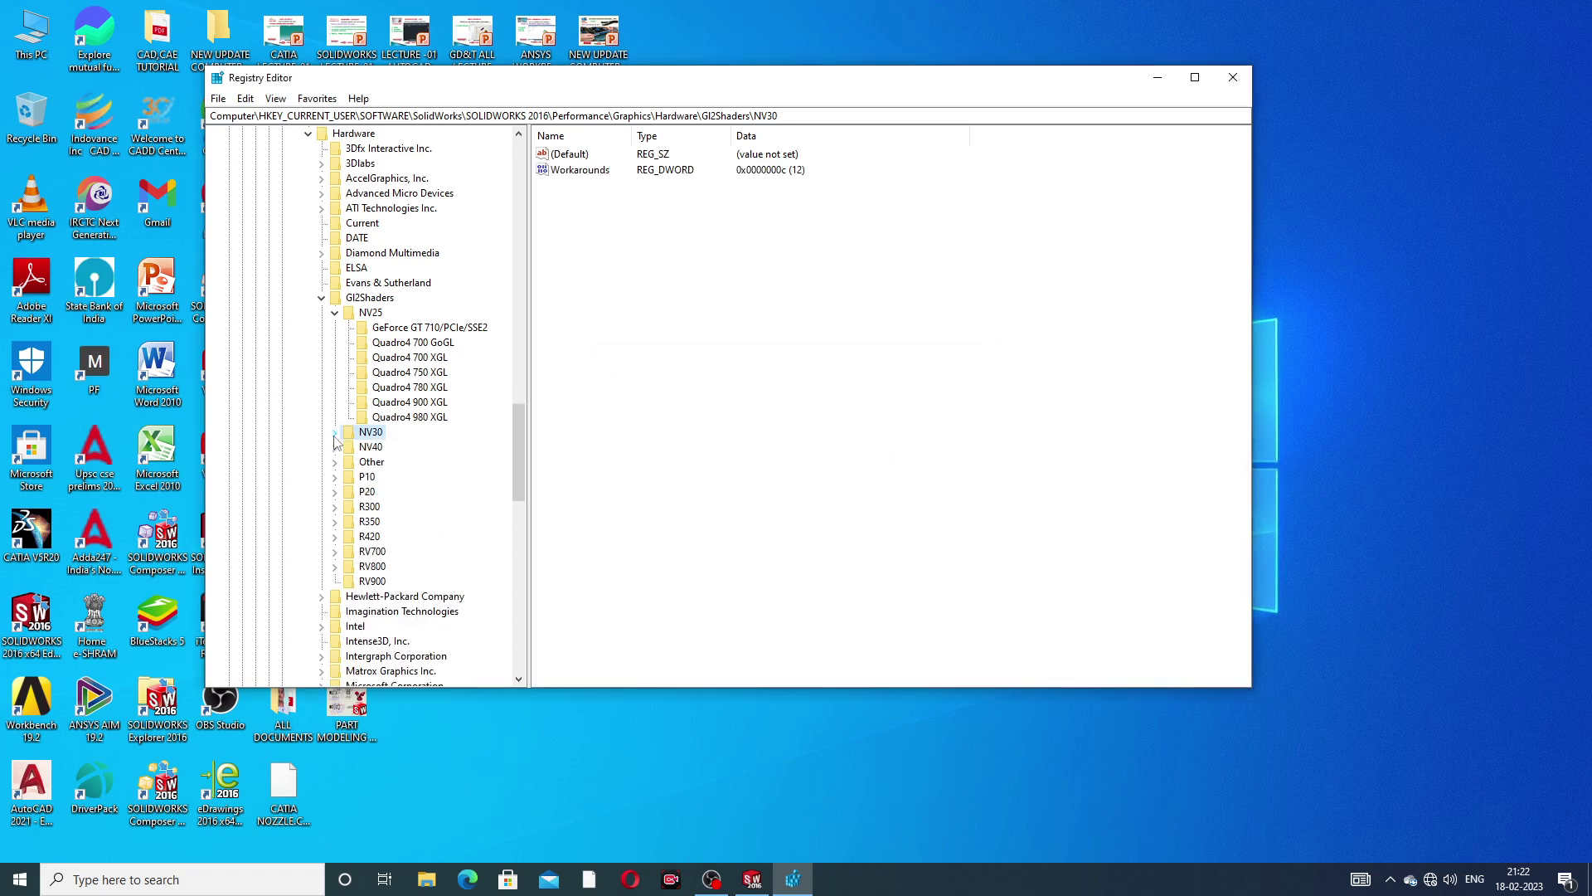
Step: Re-expand and select NV25, checking the Quadro4 980 XGL and NV30 context menus
click(335, 313)
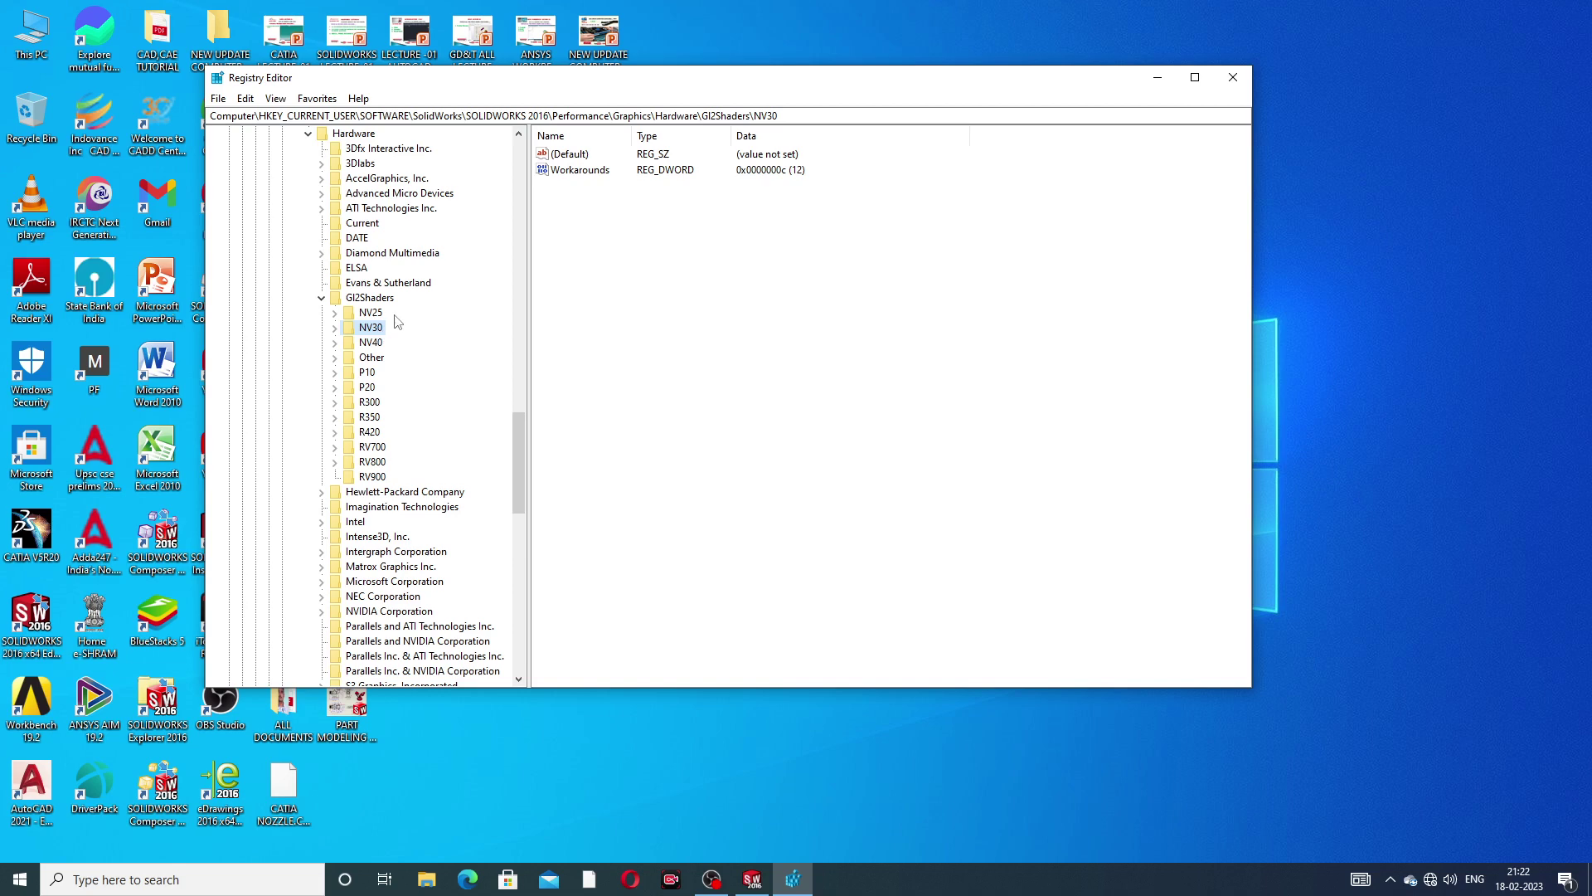
click(334, 313)
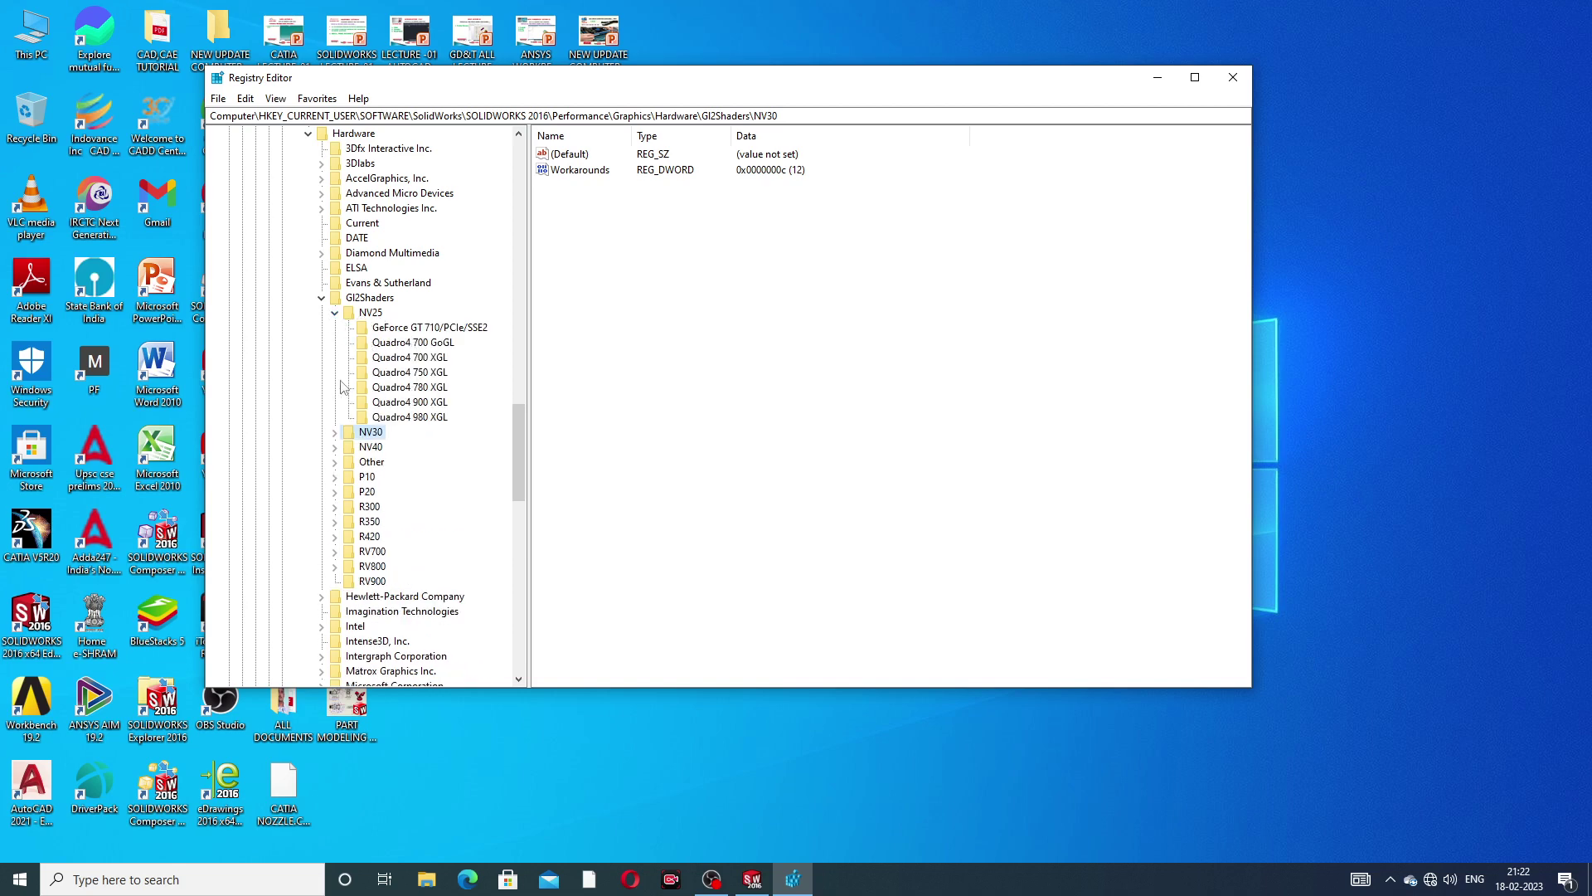
click(371, 315)
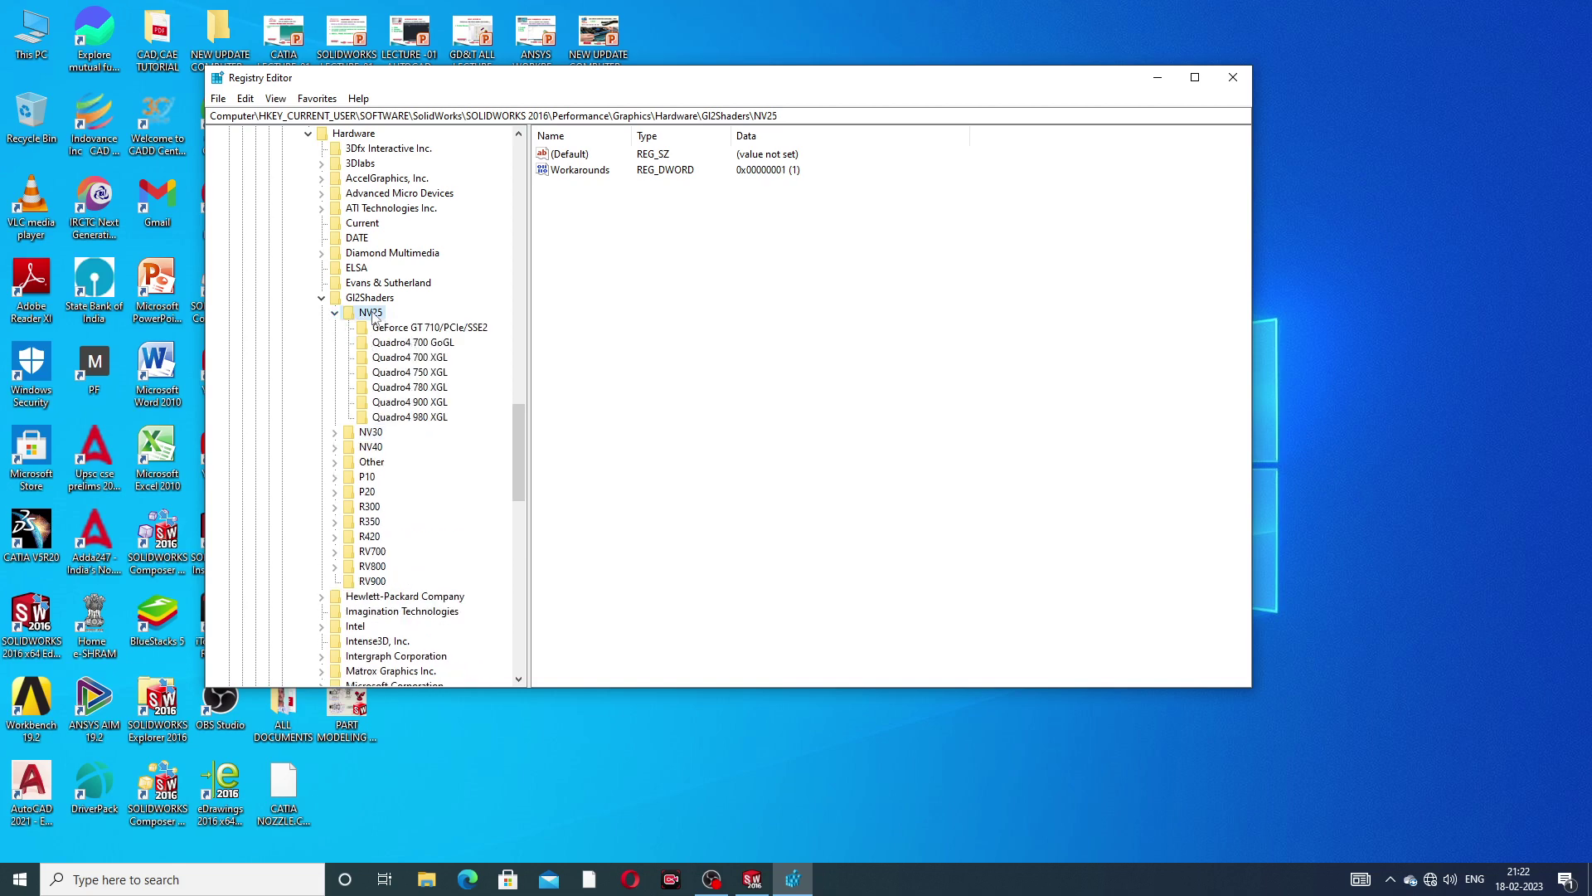
right_click(466, 421)
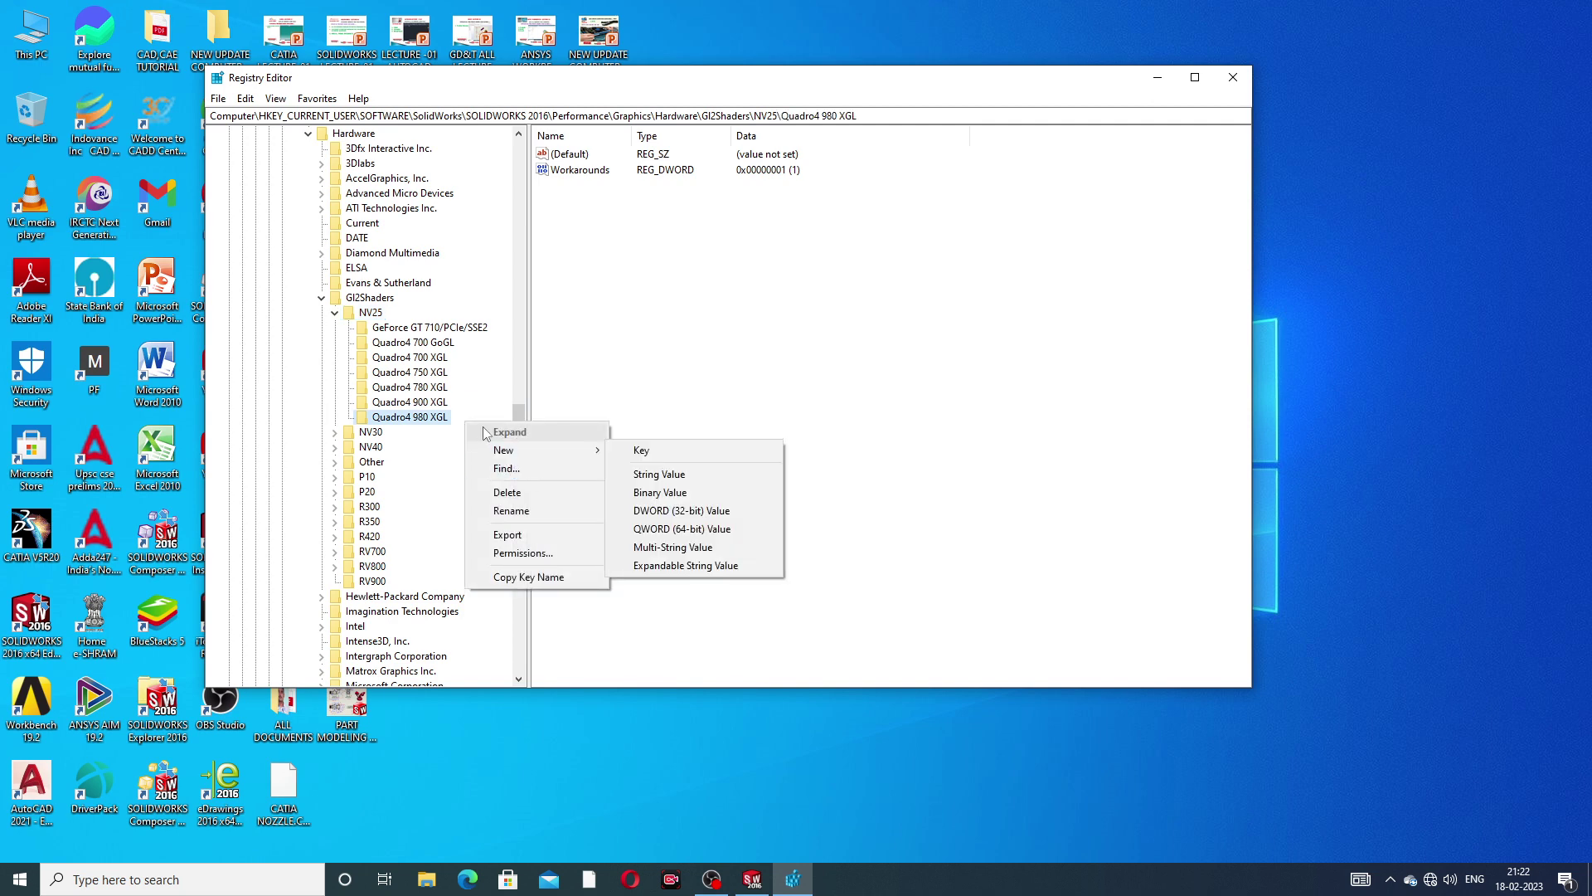
click(710, 397)
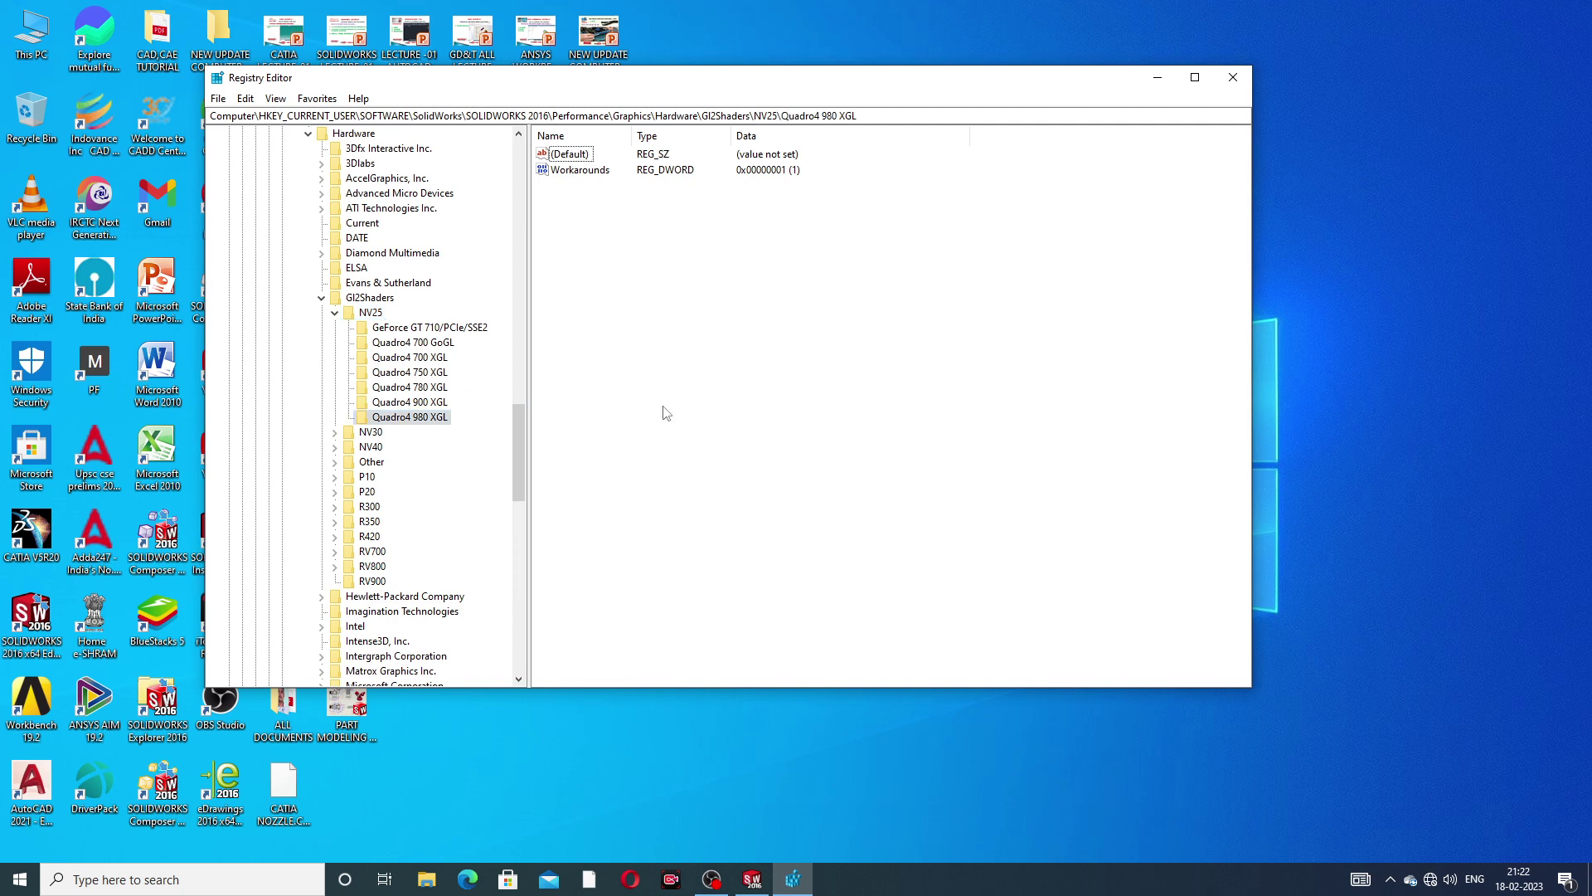
click(375, 313)
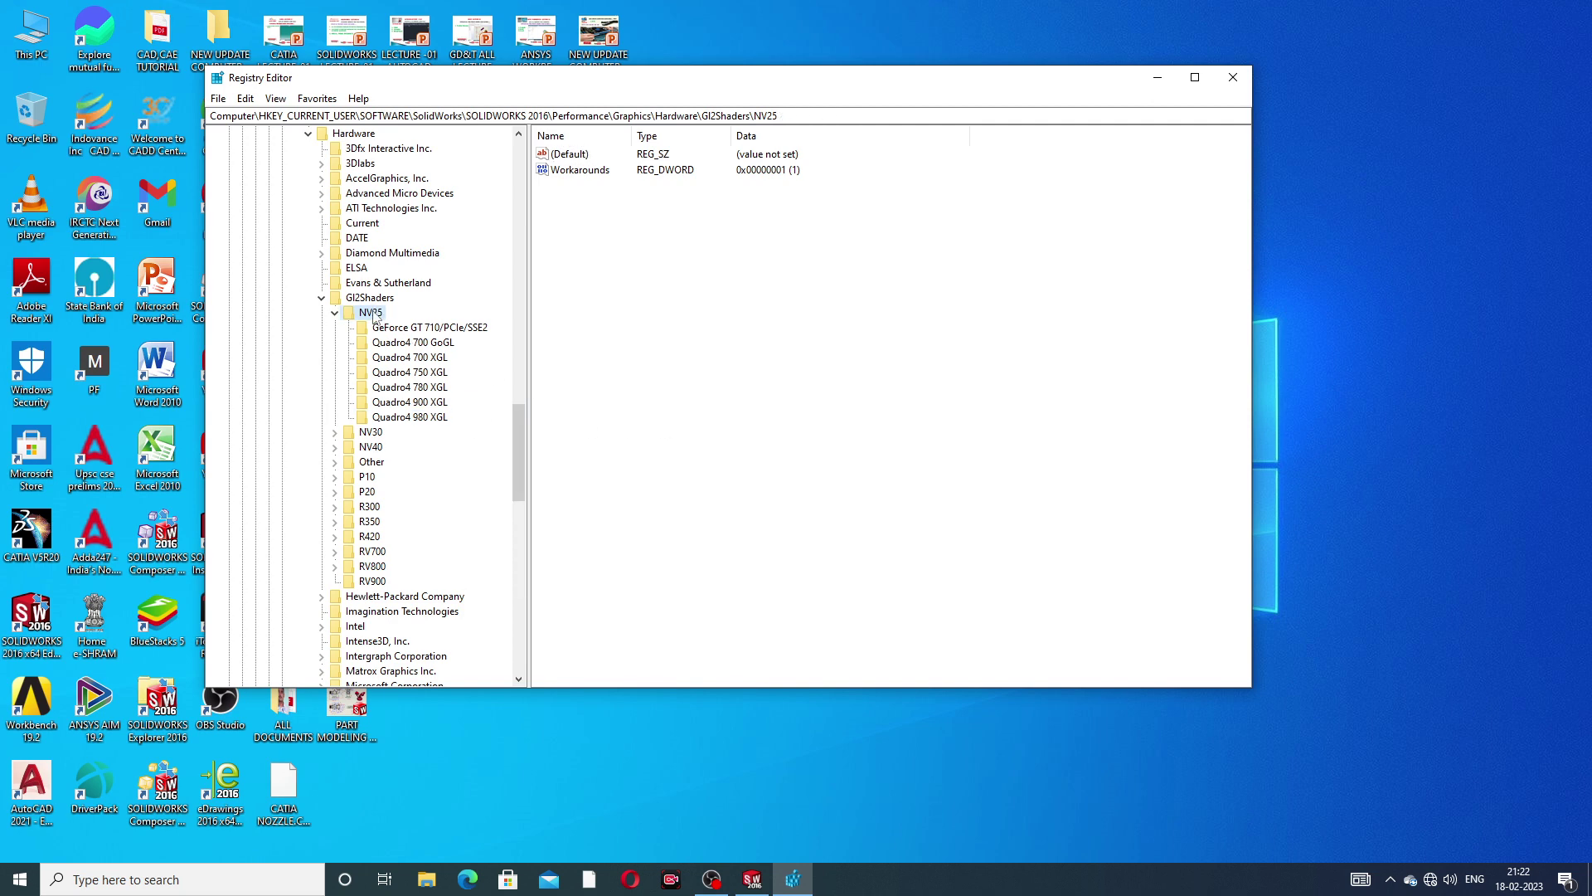
right_click(443, 443)
click(612, 413)
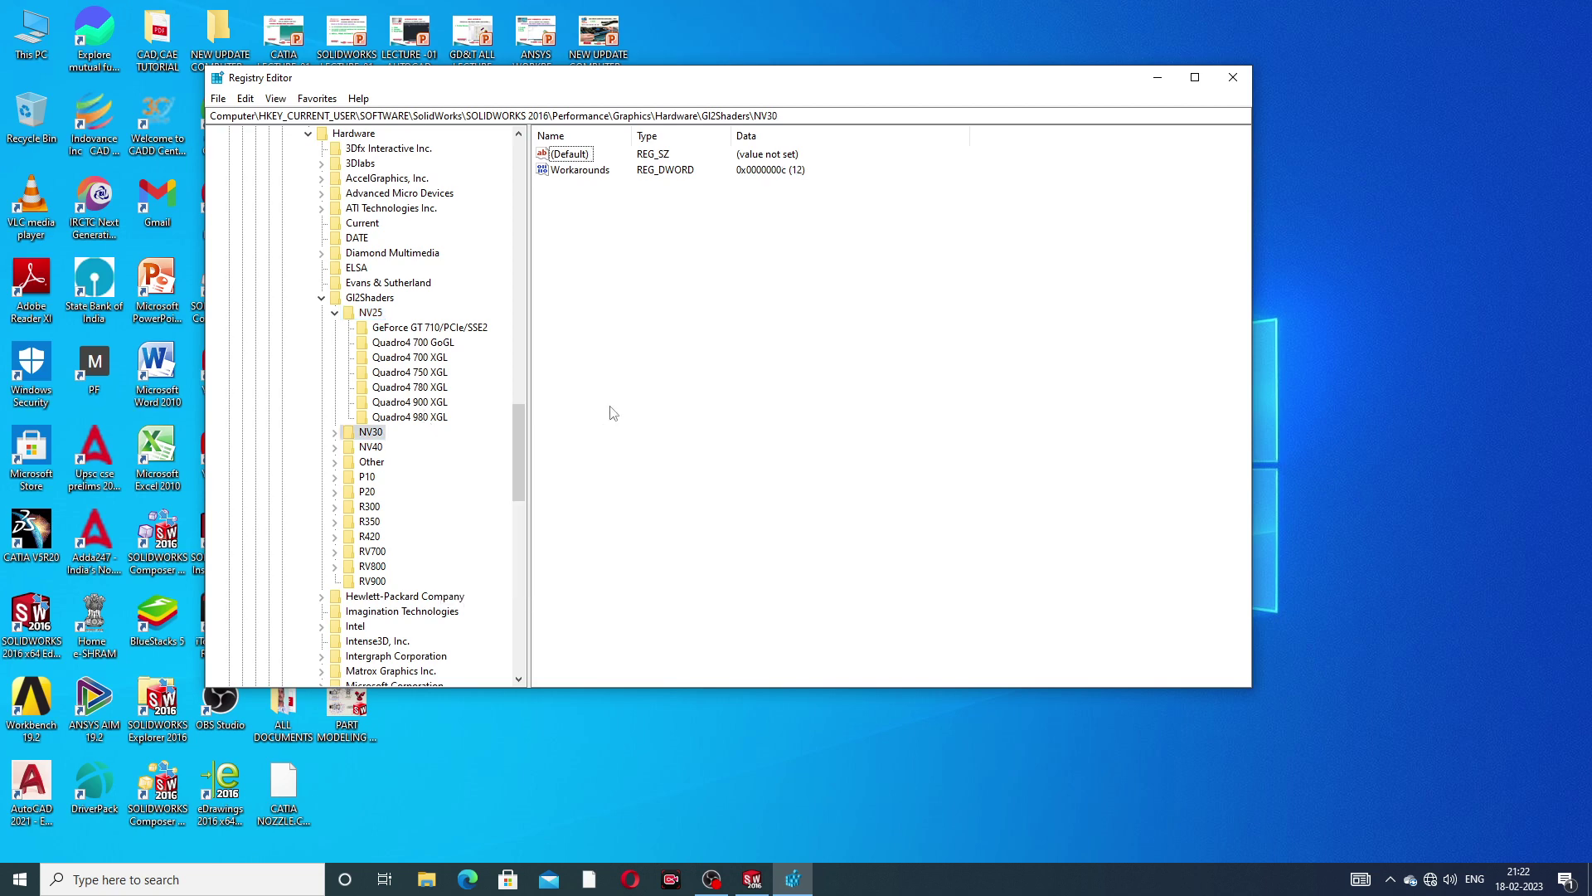
Step: Show the New submenu for NV25's values pane and for the Quadro4 780 XGL key
click(377, 313)
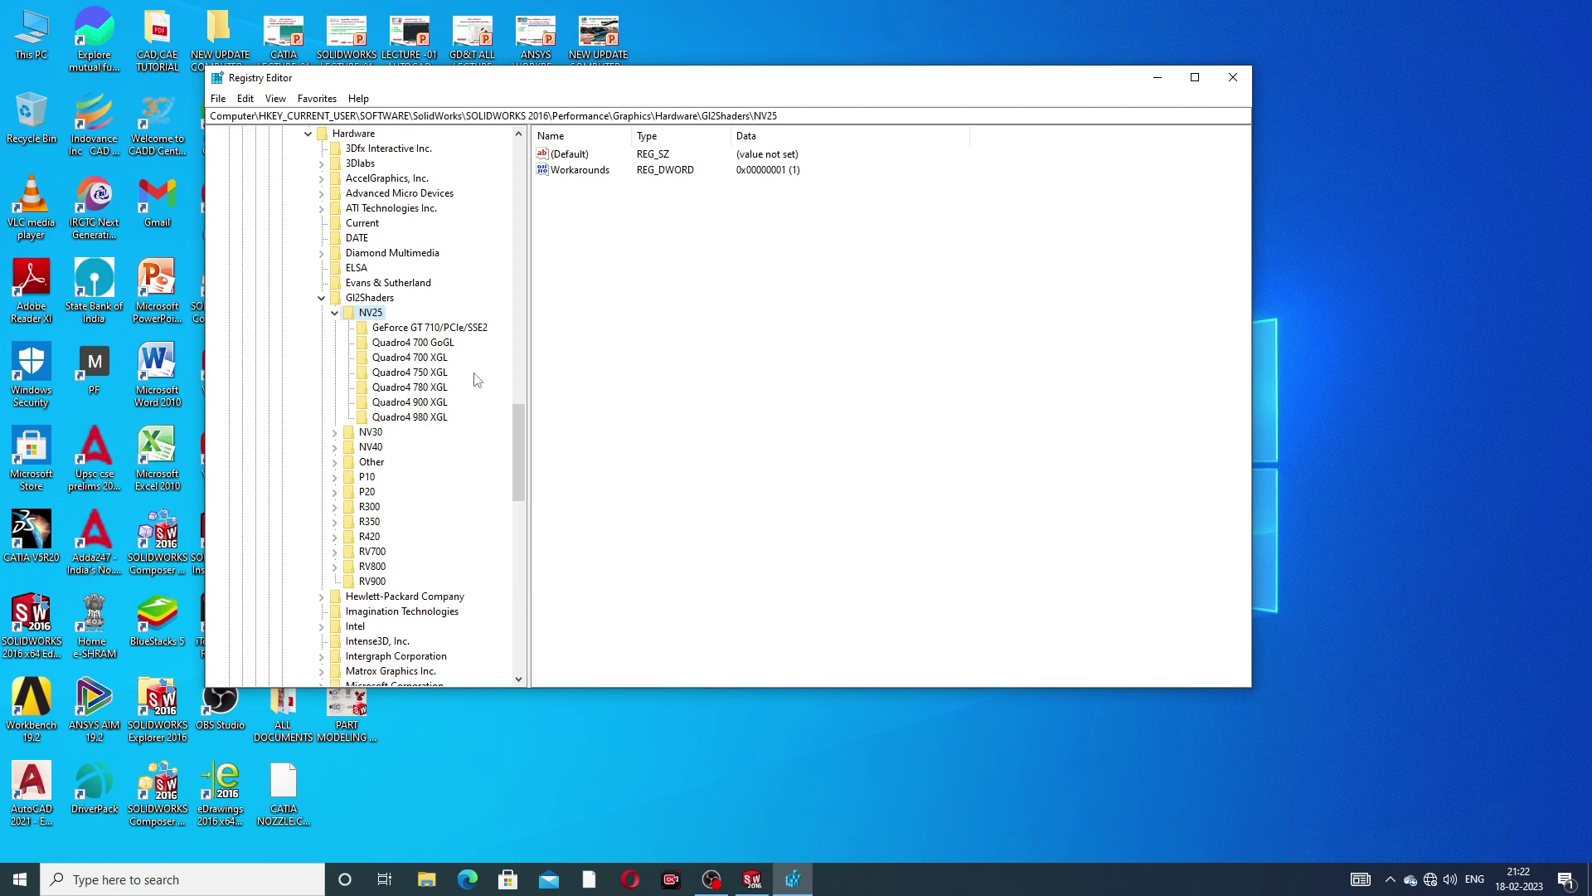
right_click(553, 400)
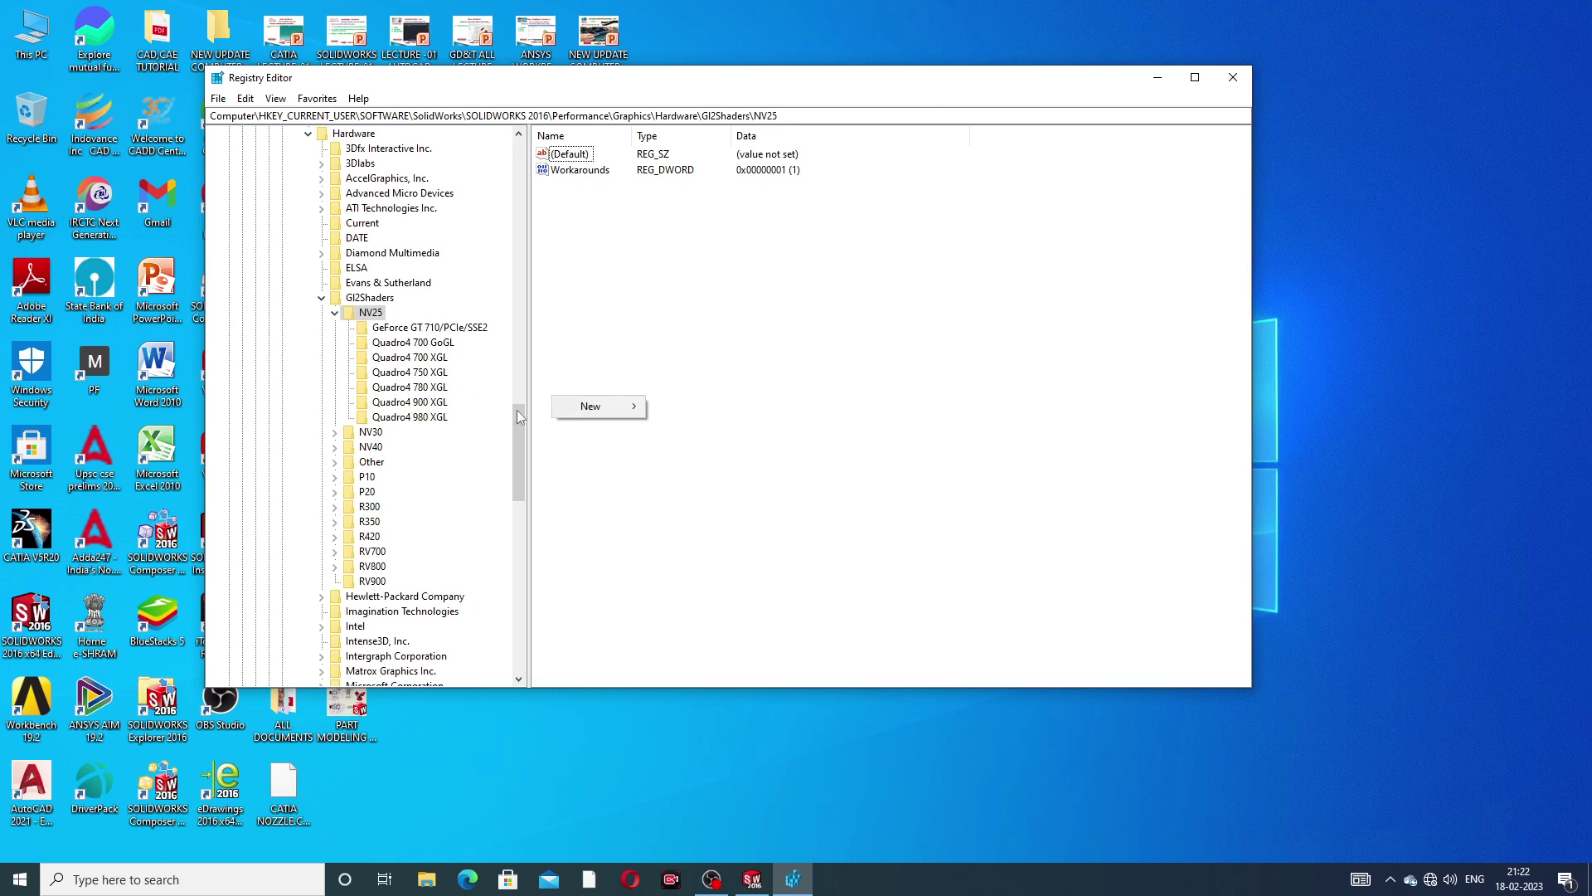
mouse_move(584, 409)
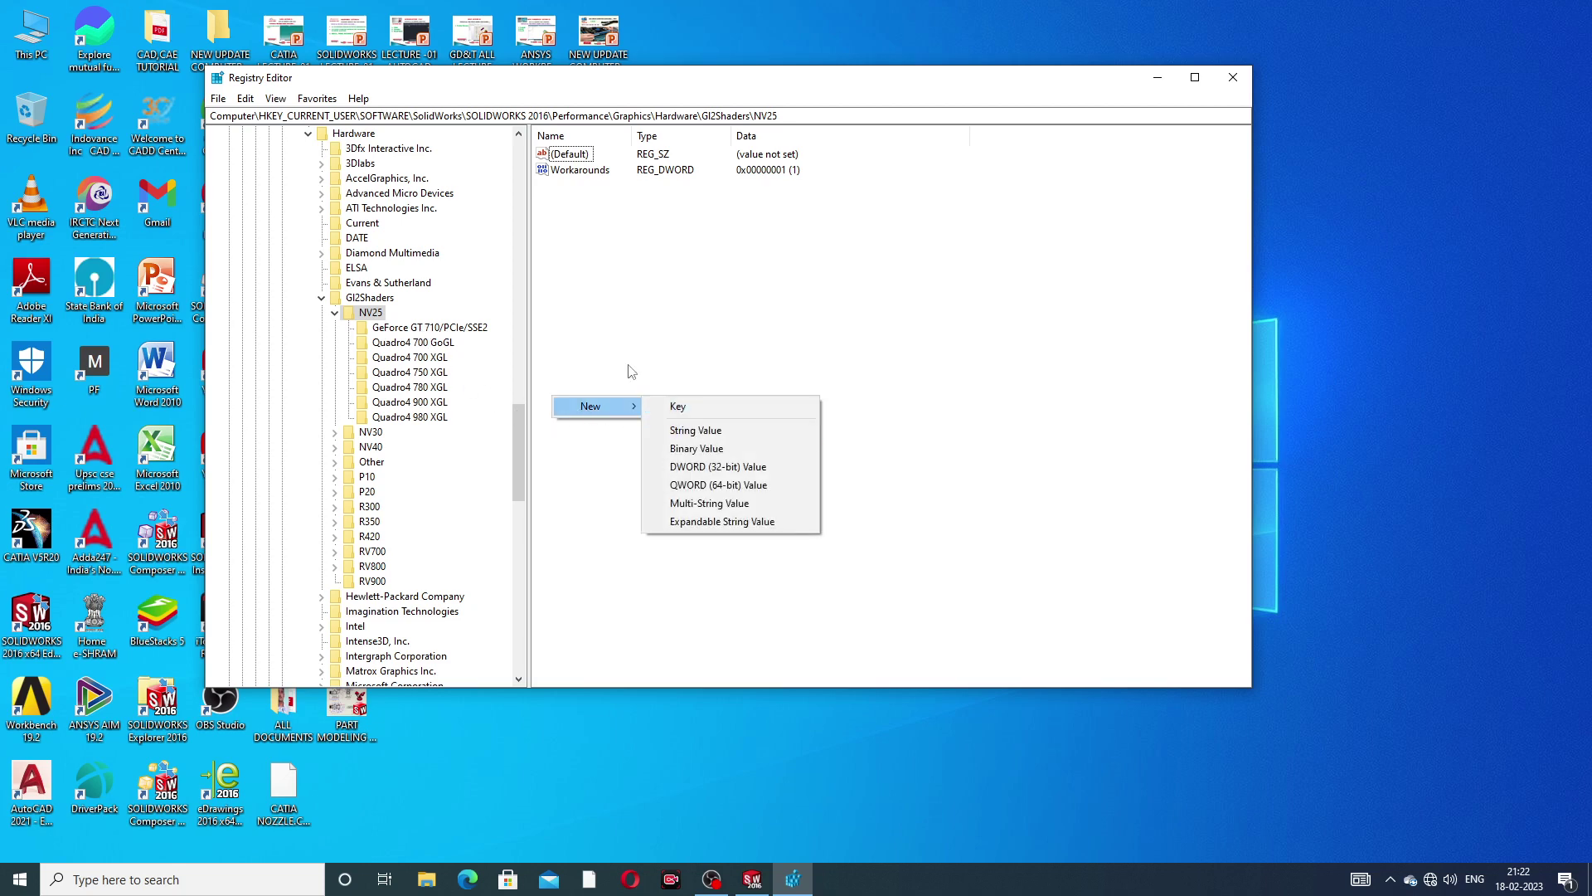
click(481, 446)
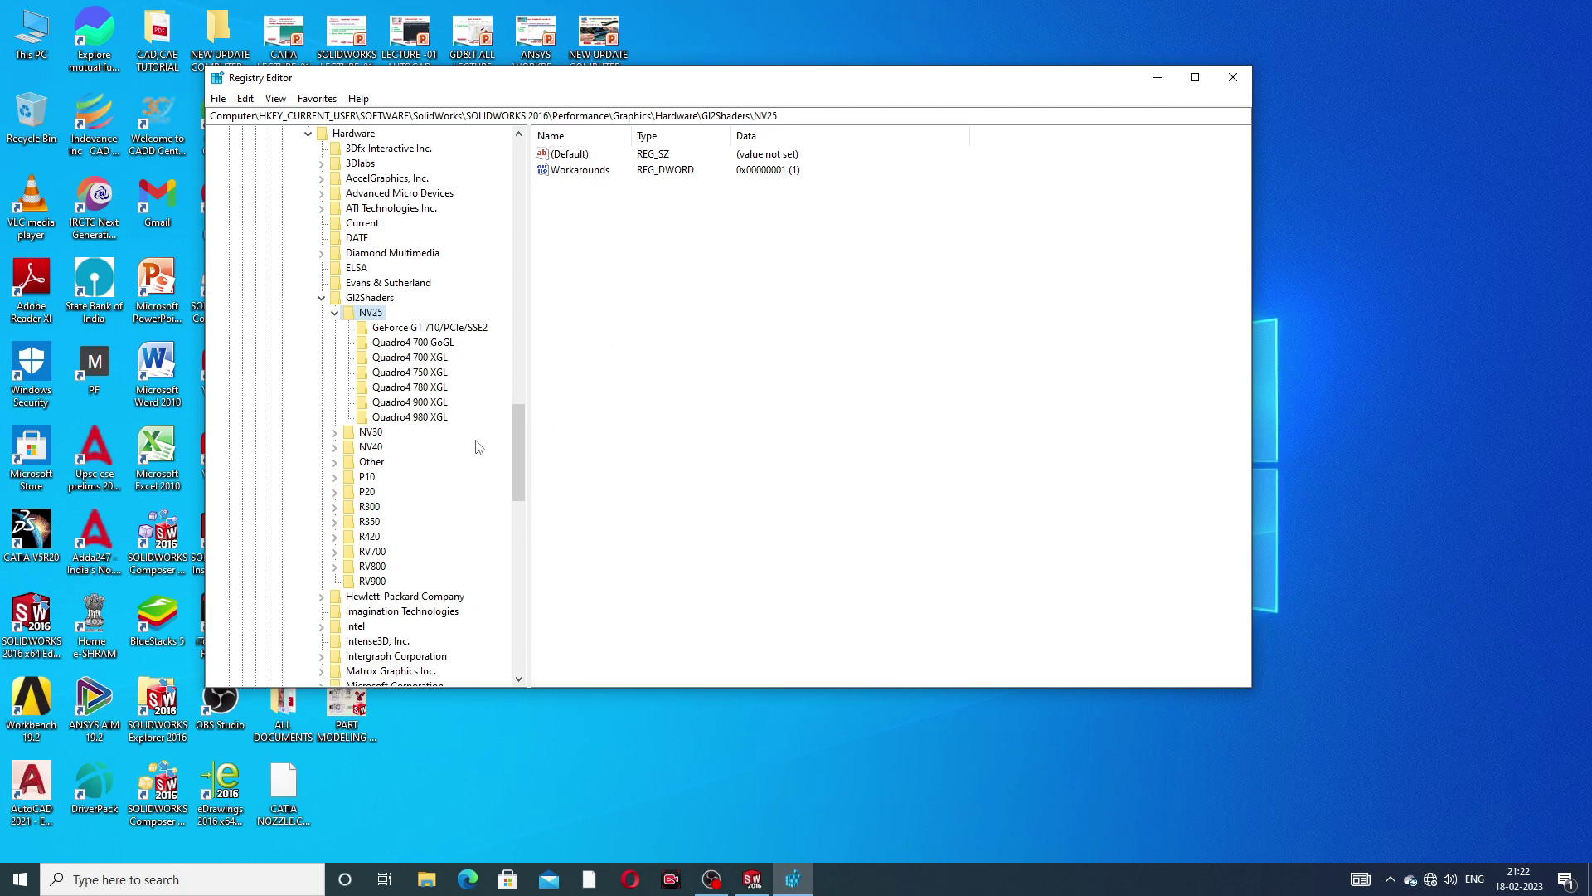
right_click(460, 391)
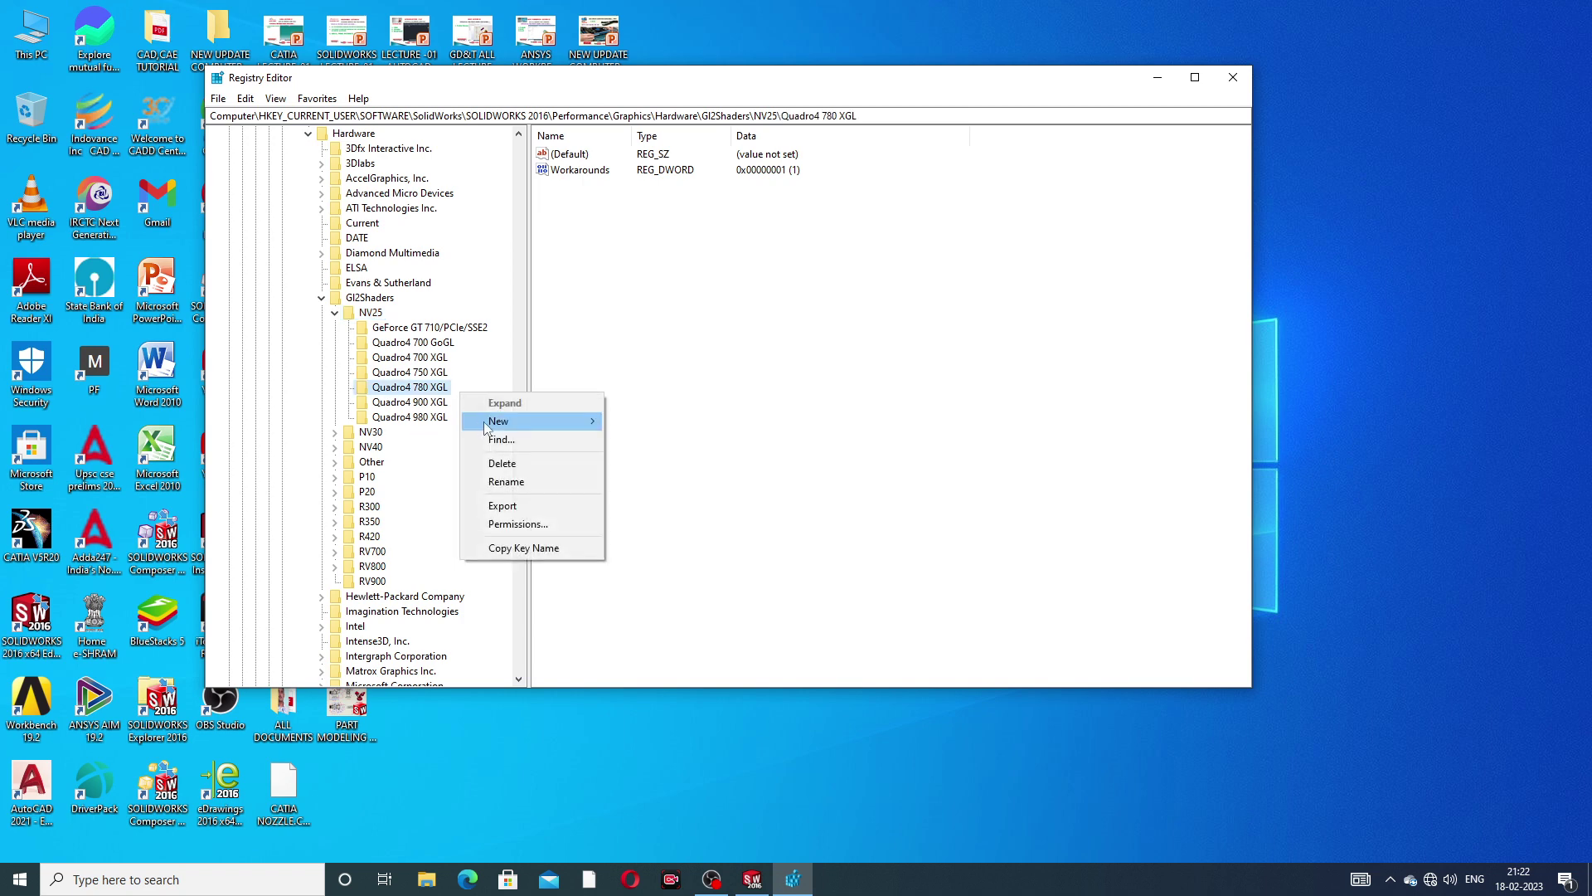
mouse_move(497, 422)
click(655, 422)
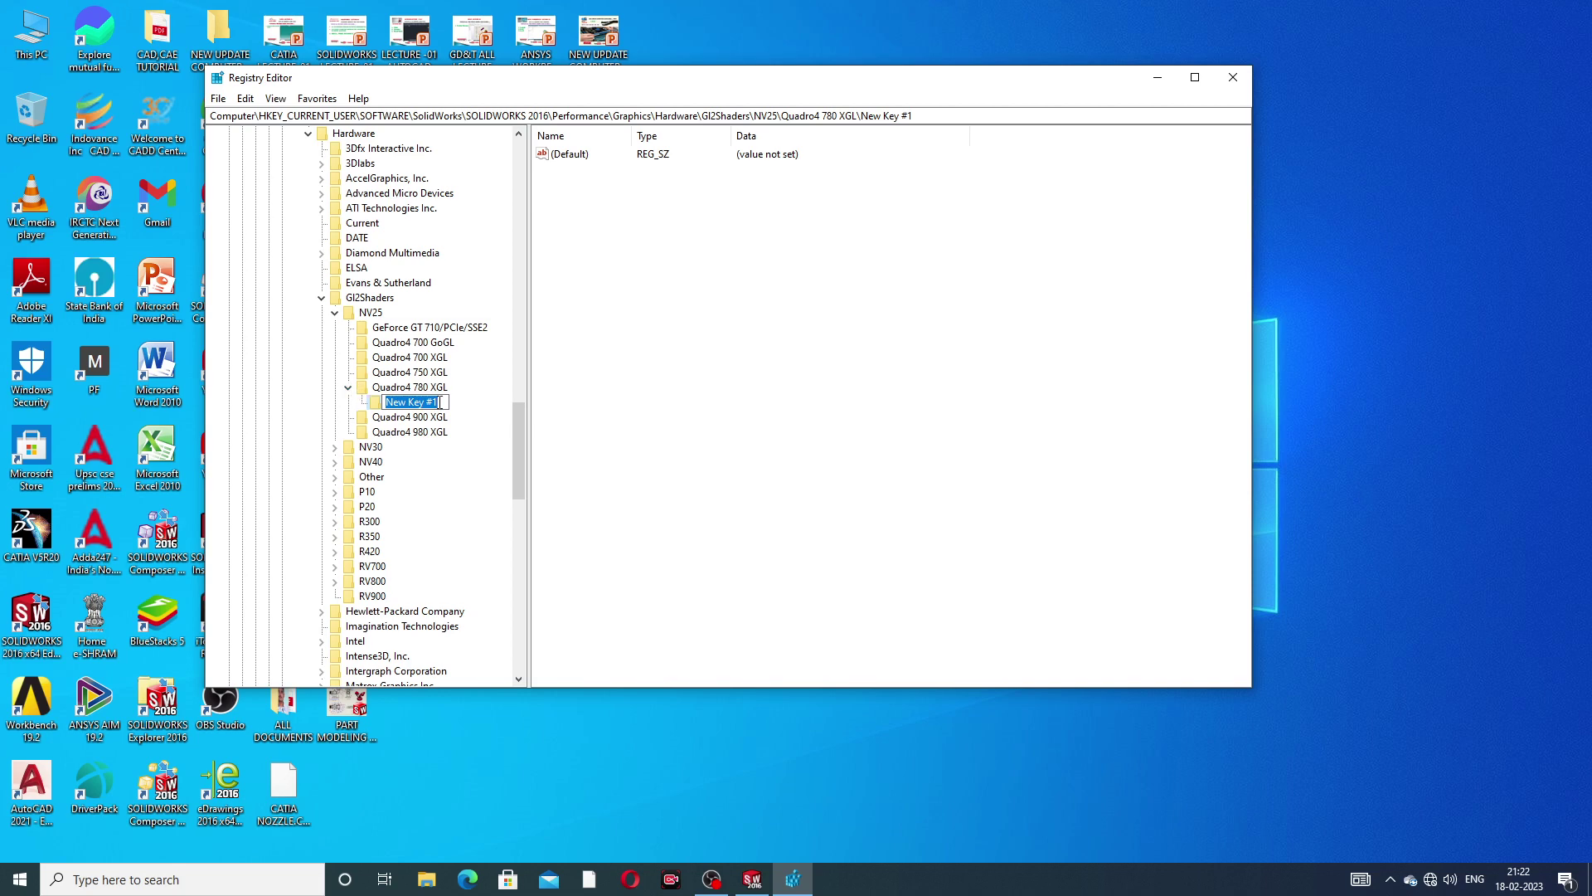
key(BackSpace)
click(468, 403)
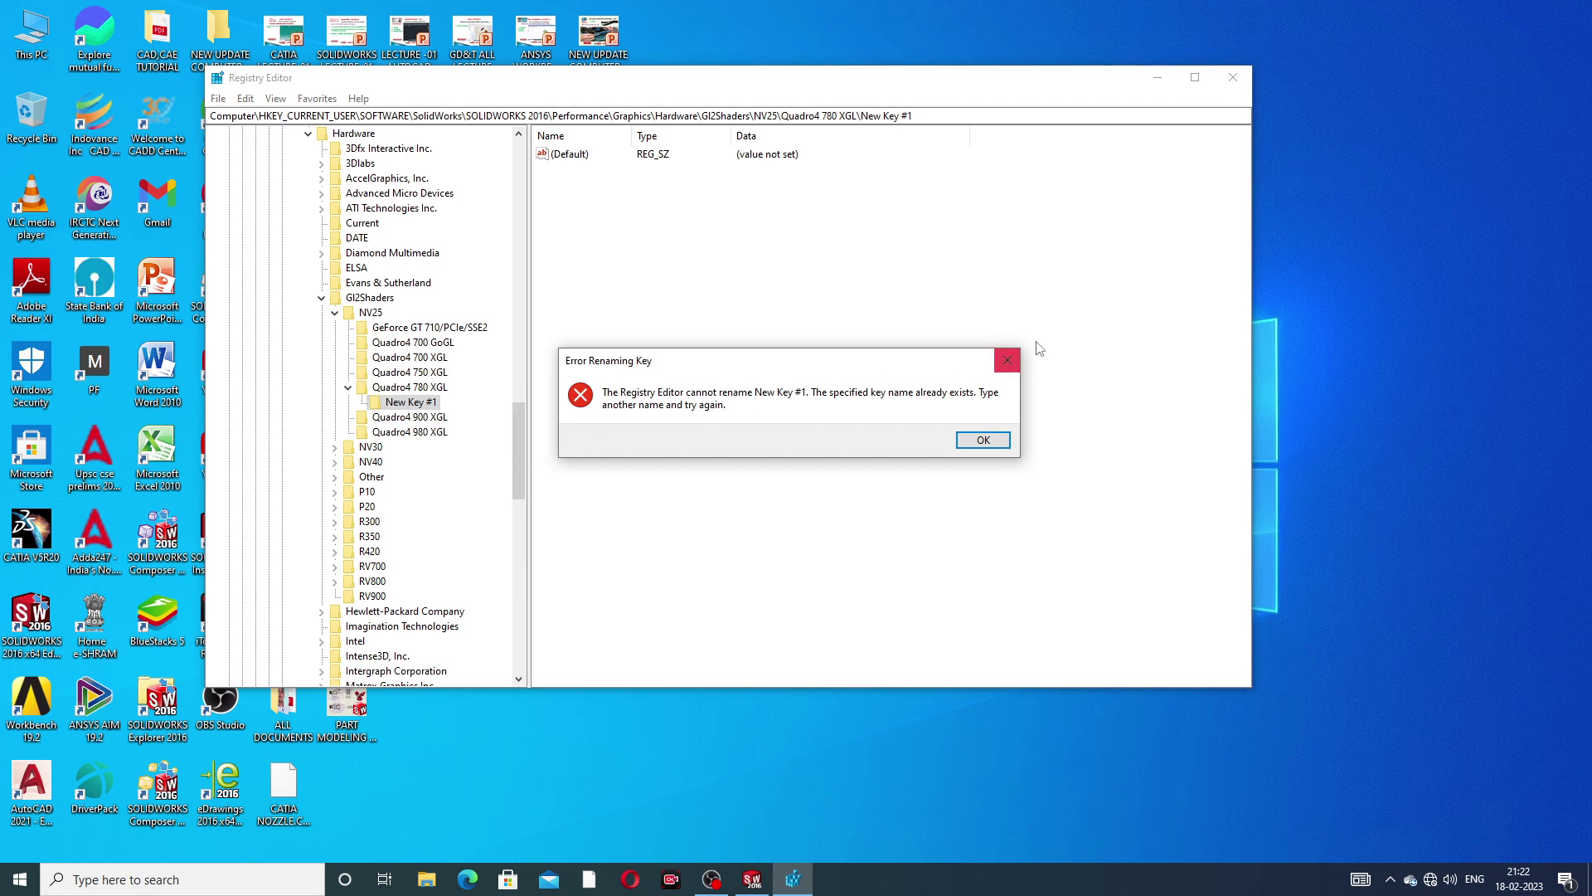
click(1007, 360)
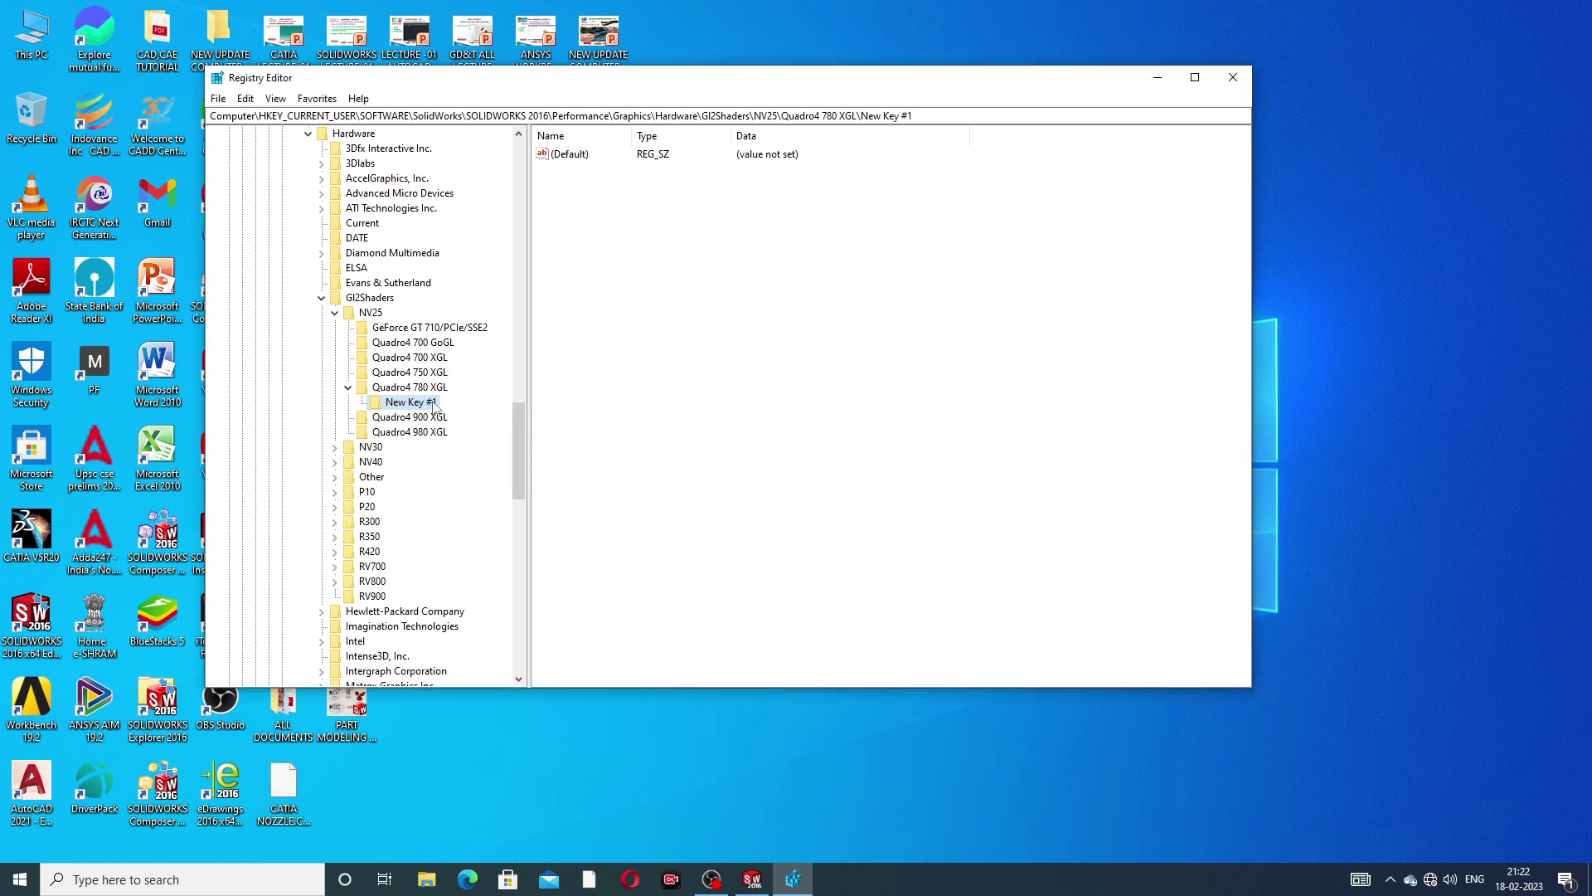
key(Delete)
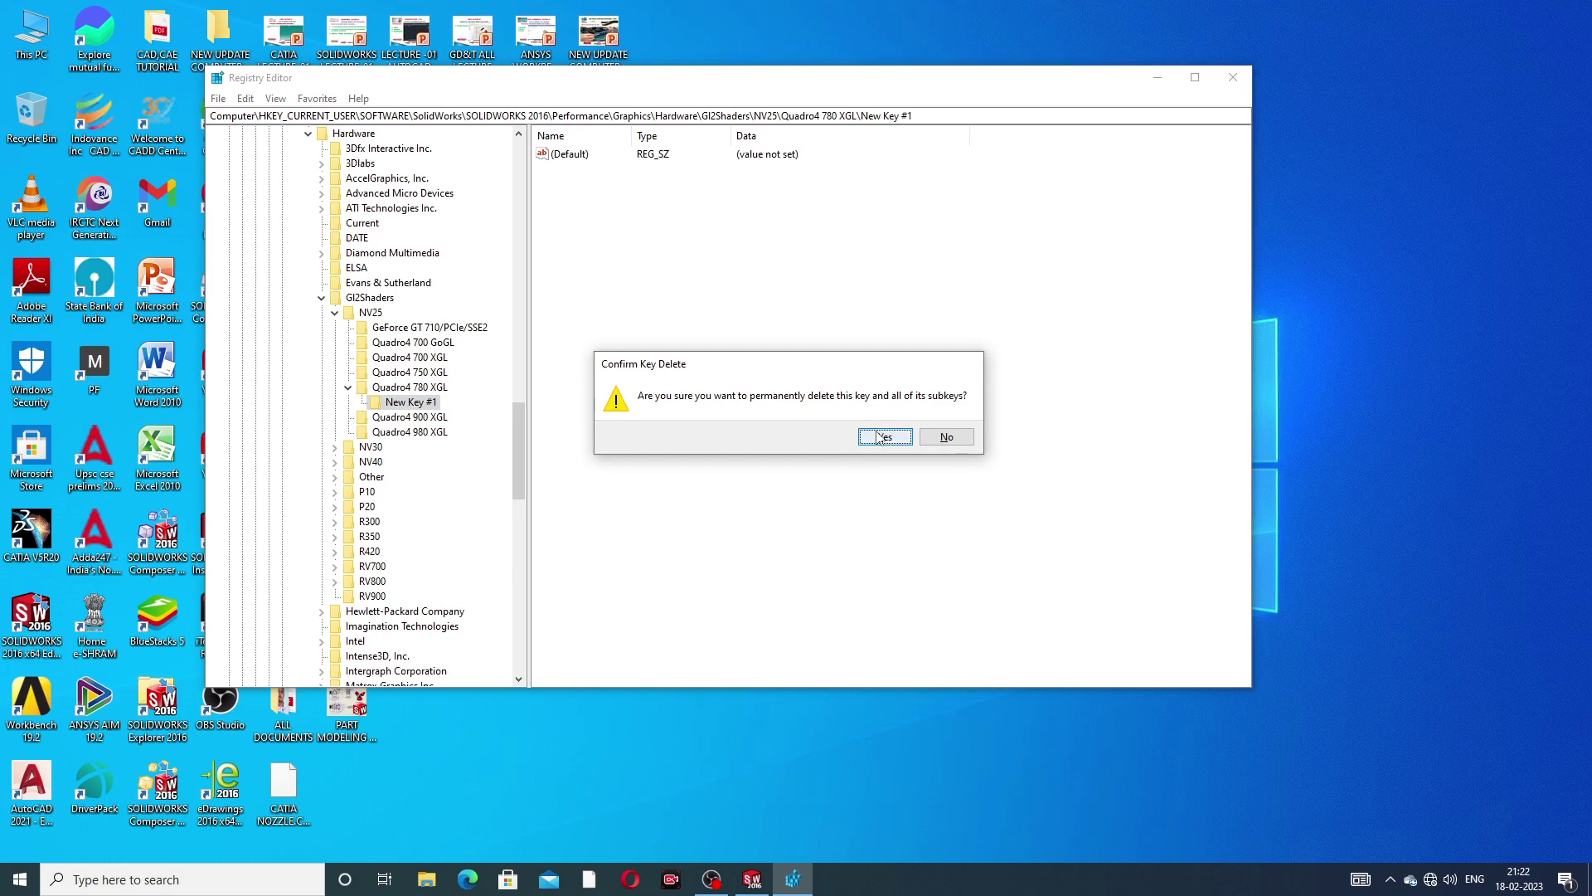
click(881, 436)
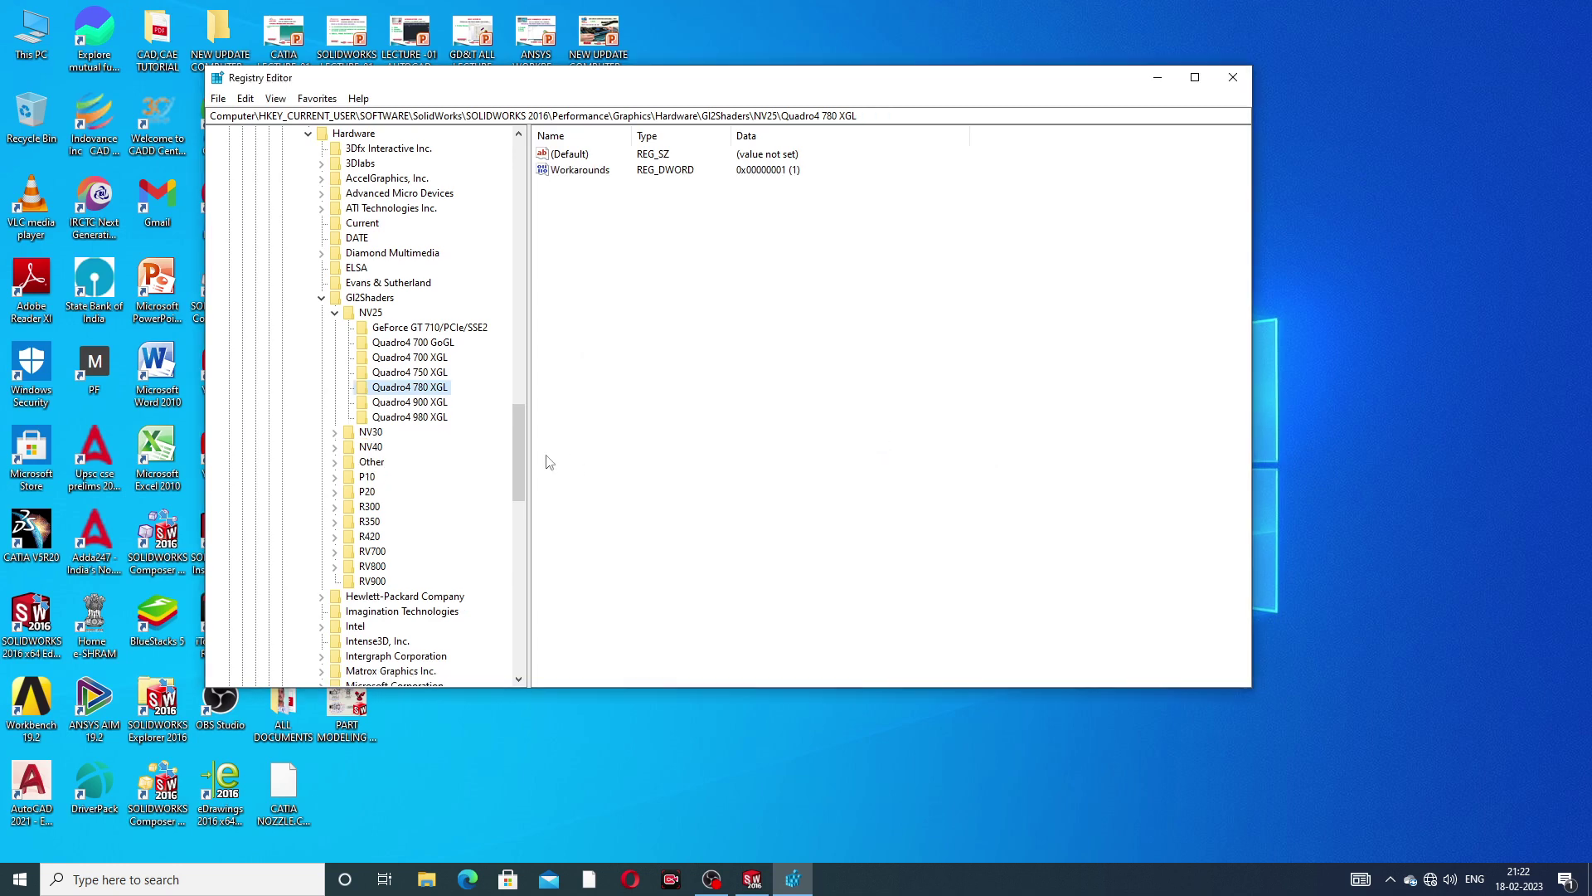
click(452, 329)
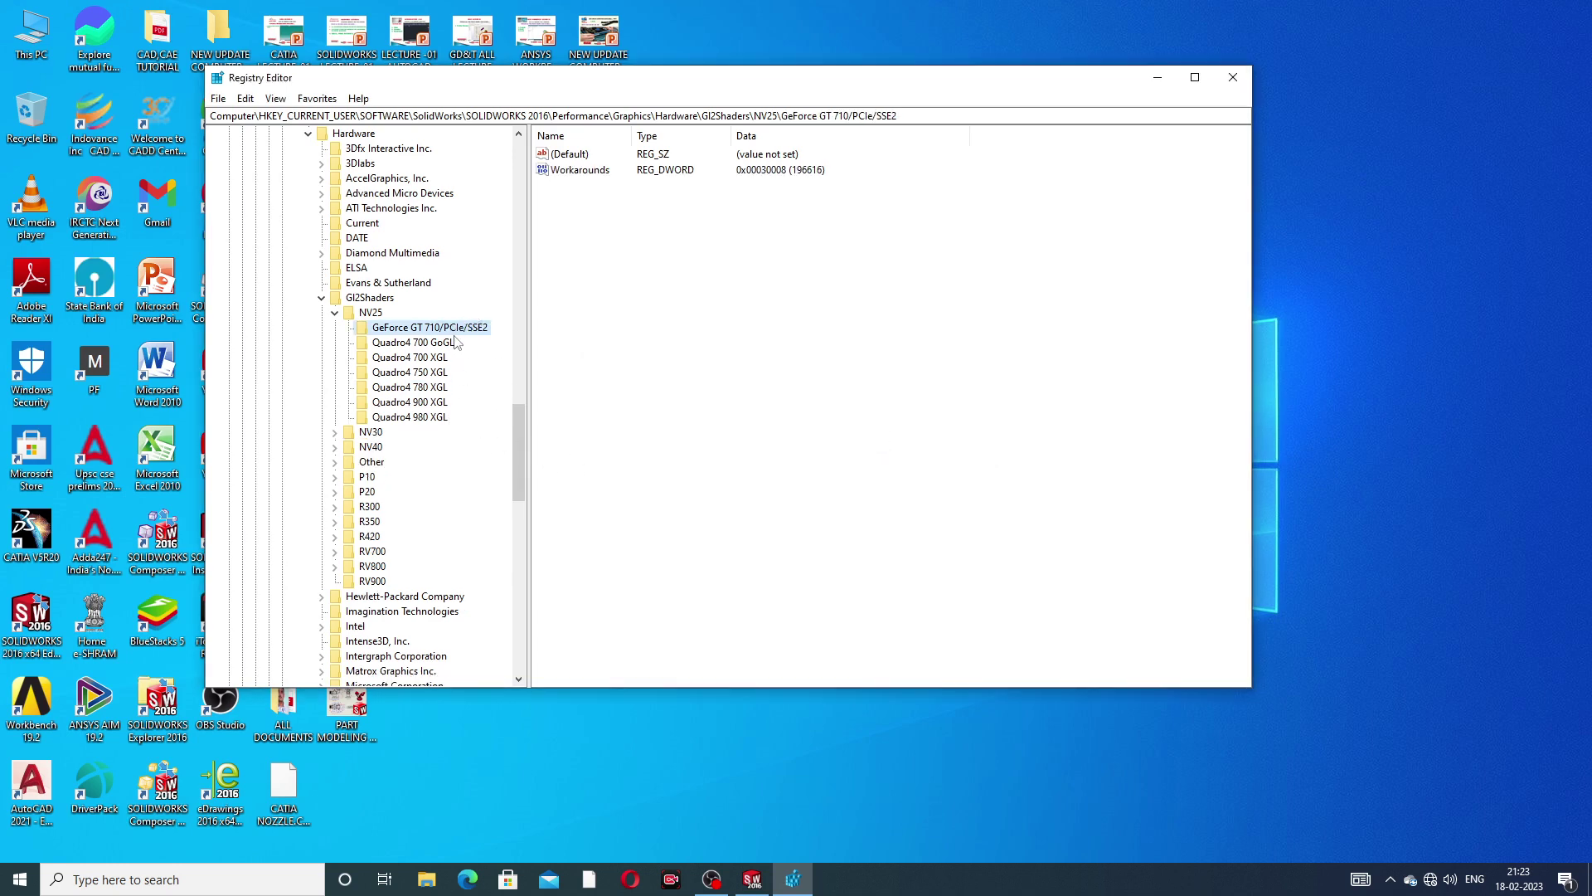
click(371, 313)
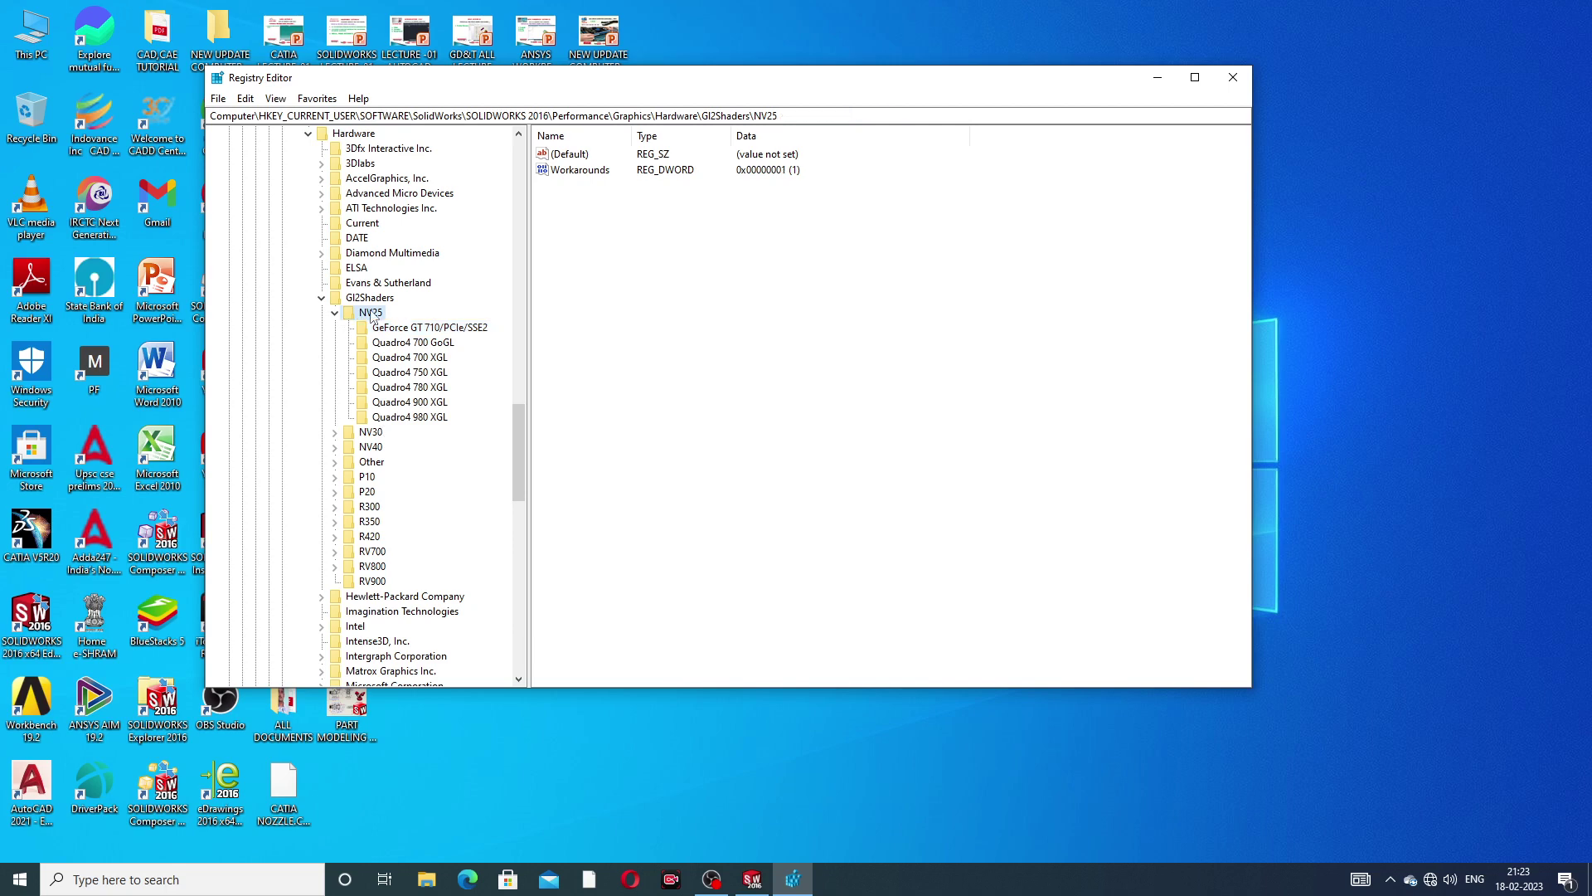
right_click(370, 315)
mouse_move(439, 339)
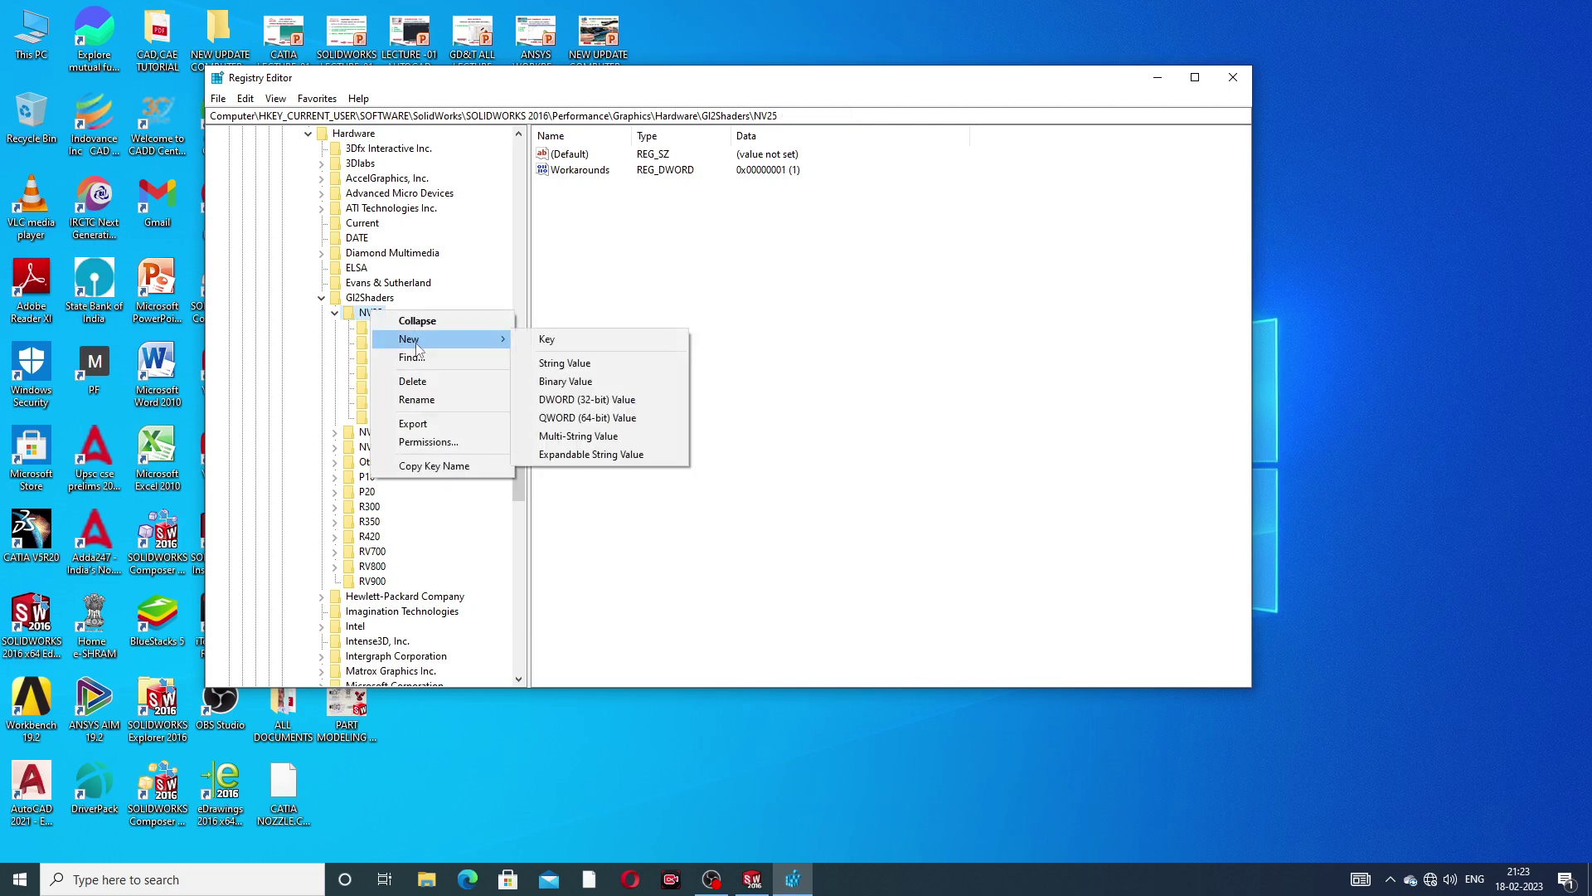
click(559, 340)
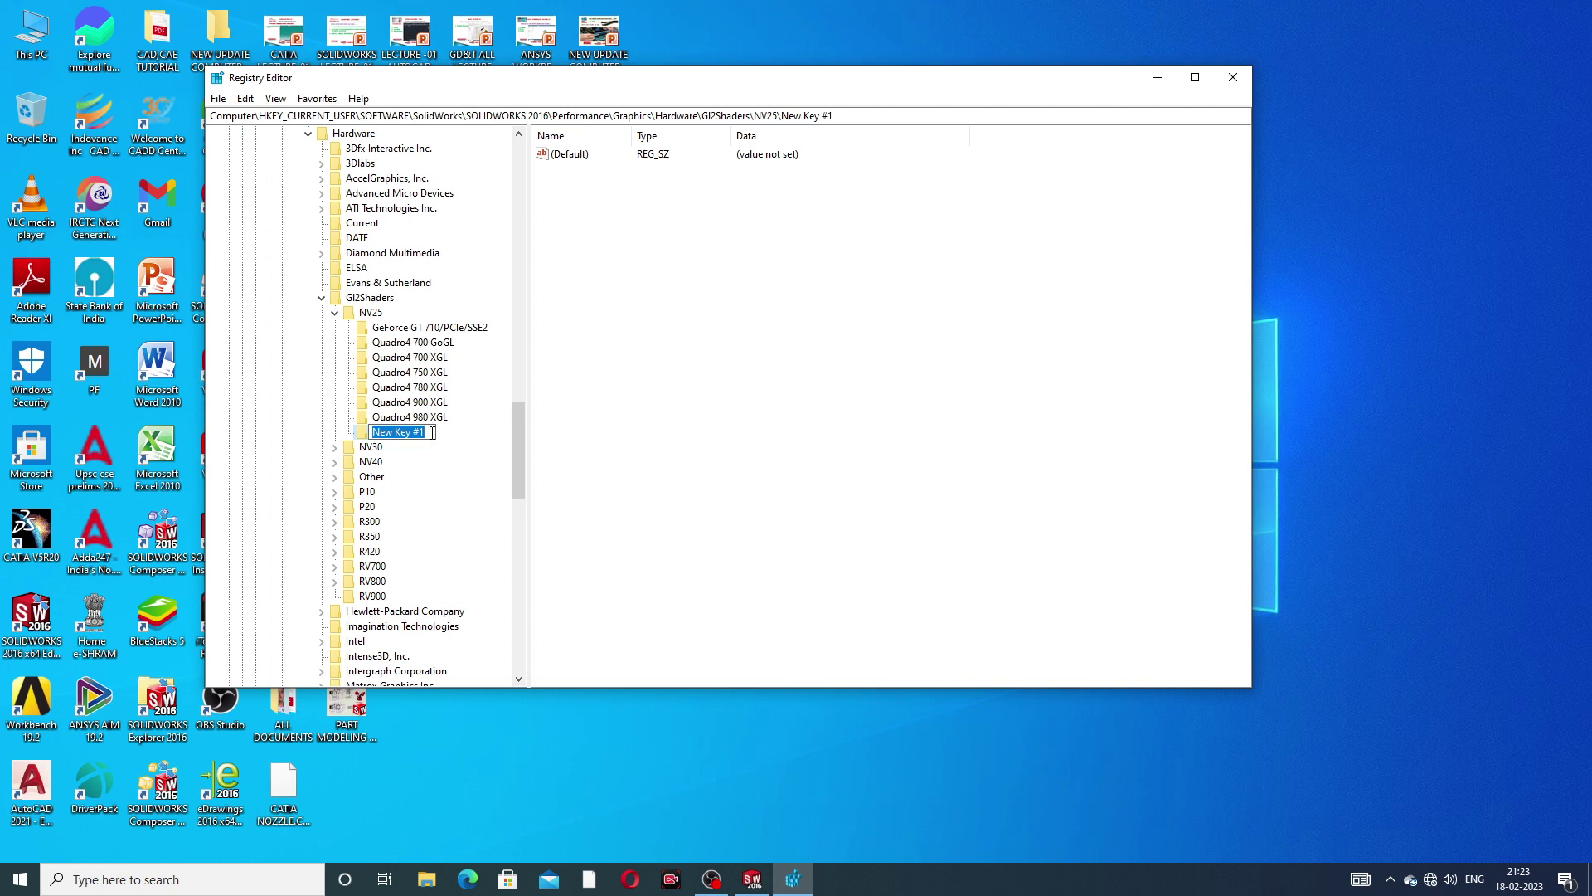
key(BackSpace)
right_click(393, 432)
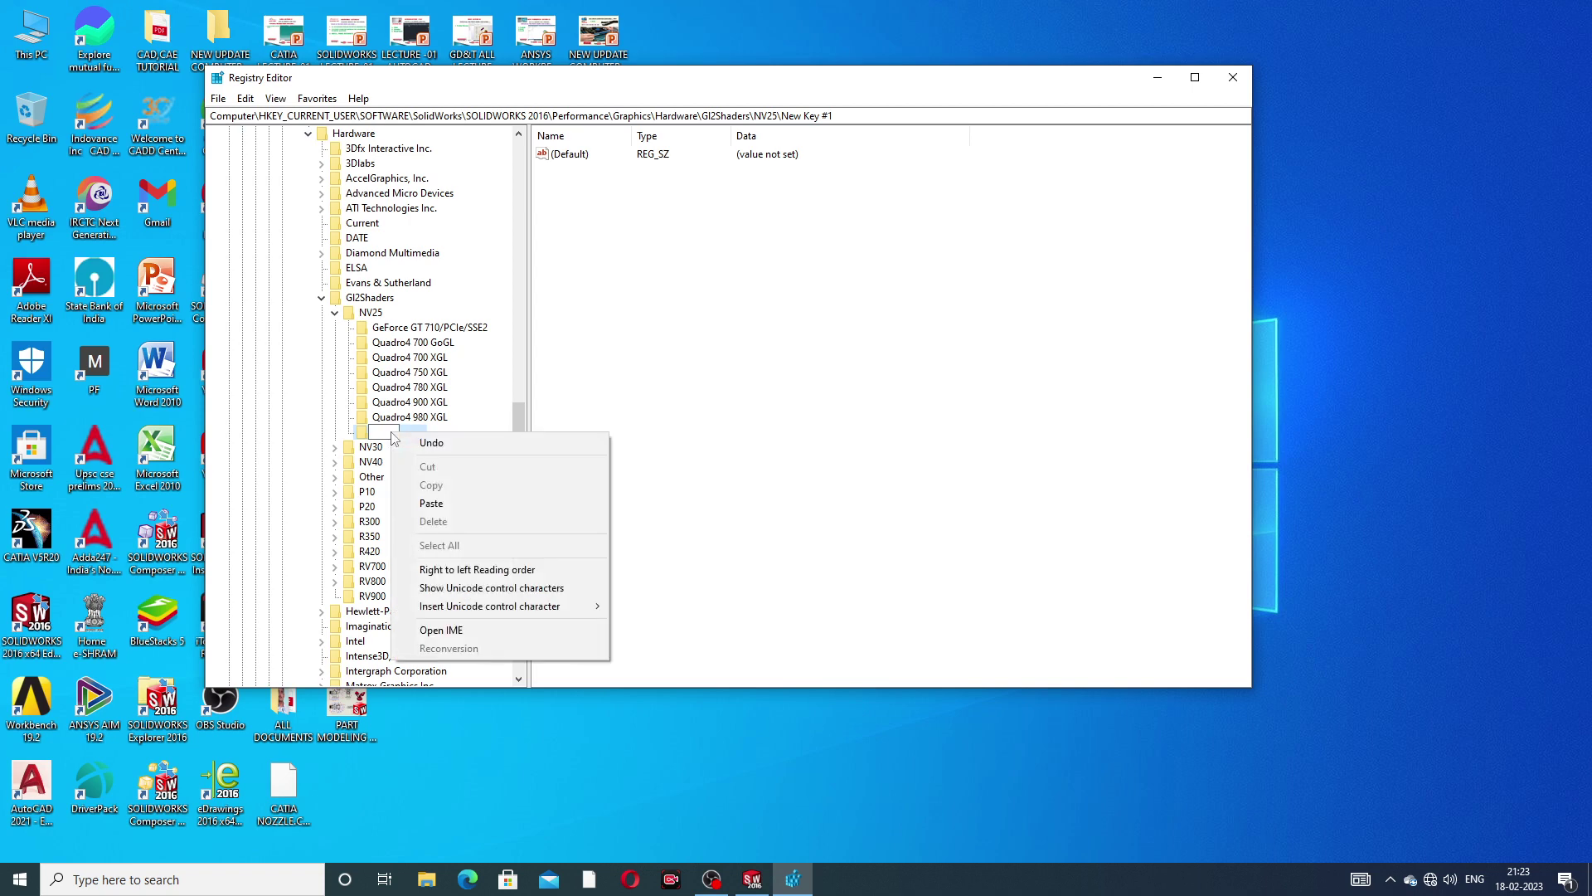
click(432, 504)
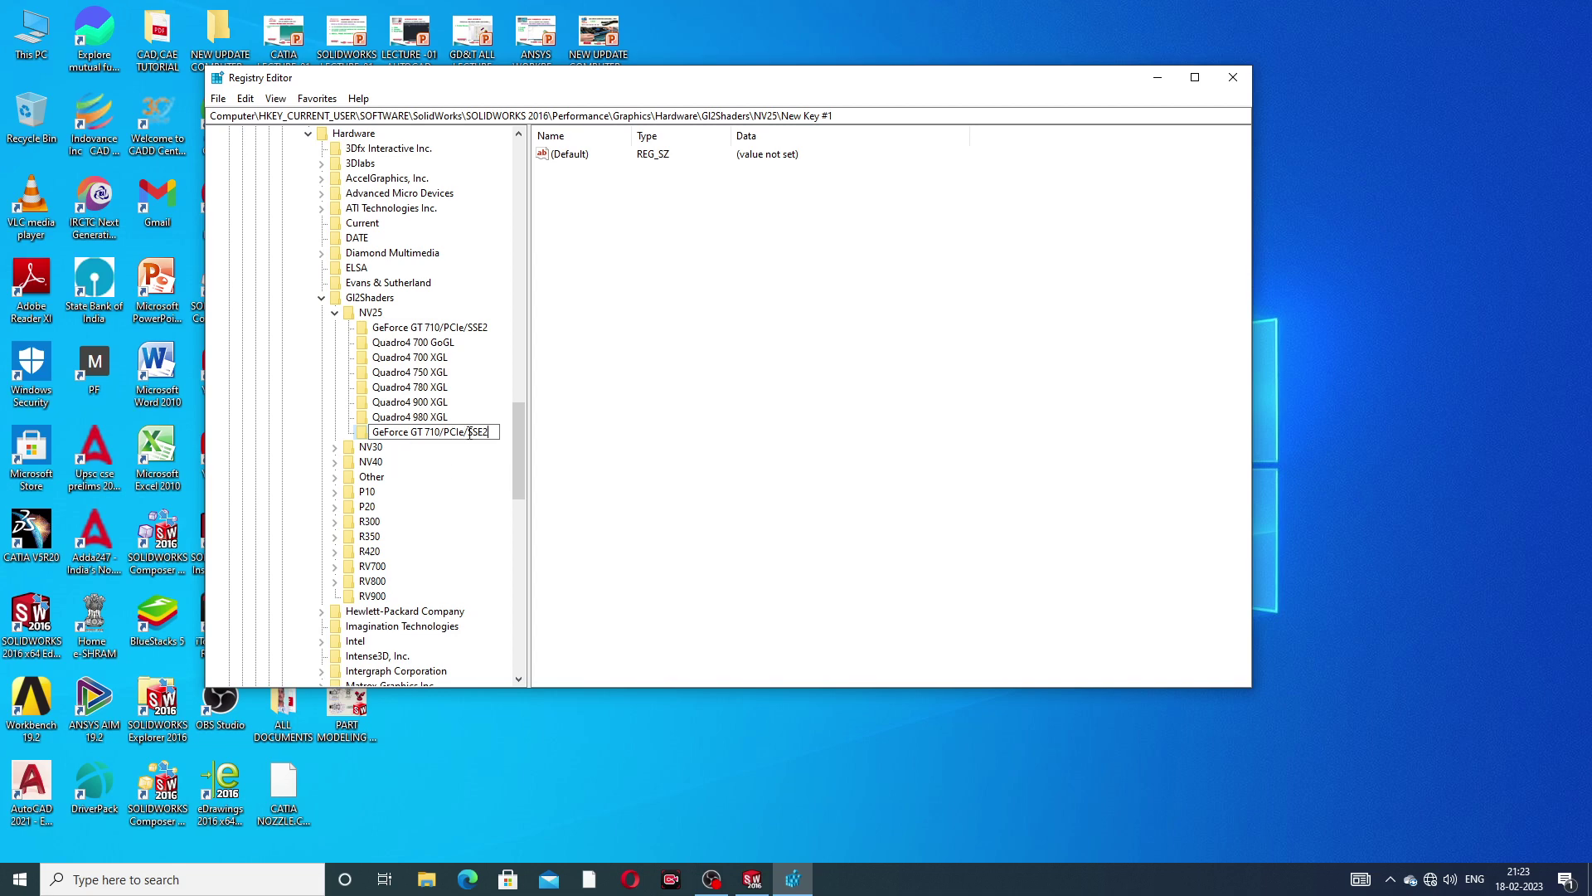
key(Return)
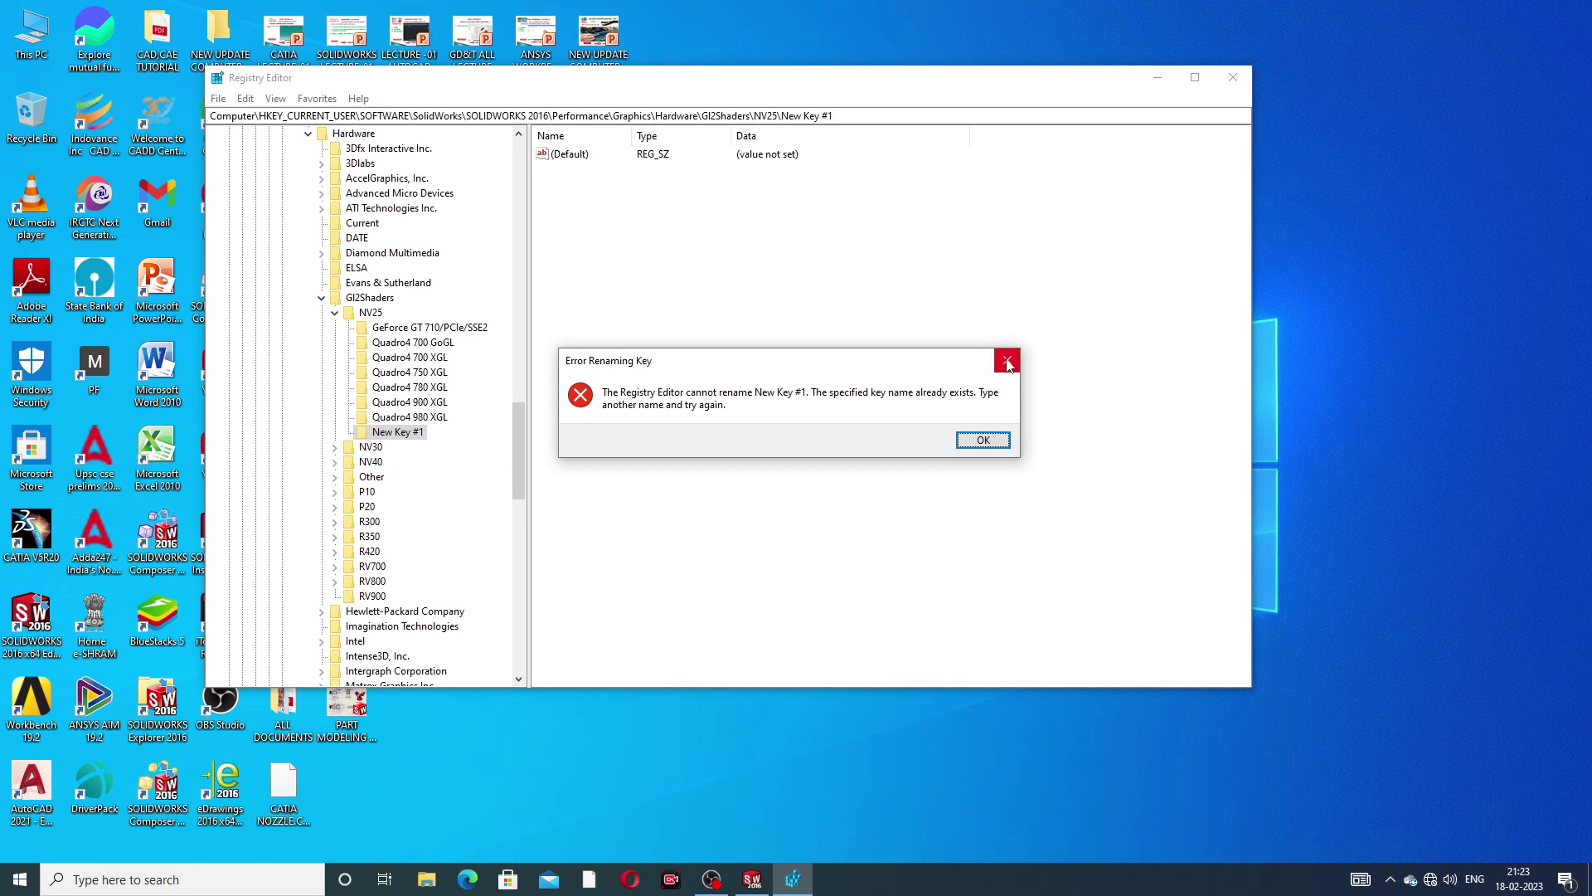
click(984, 441)
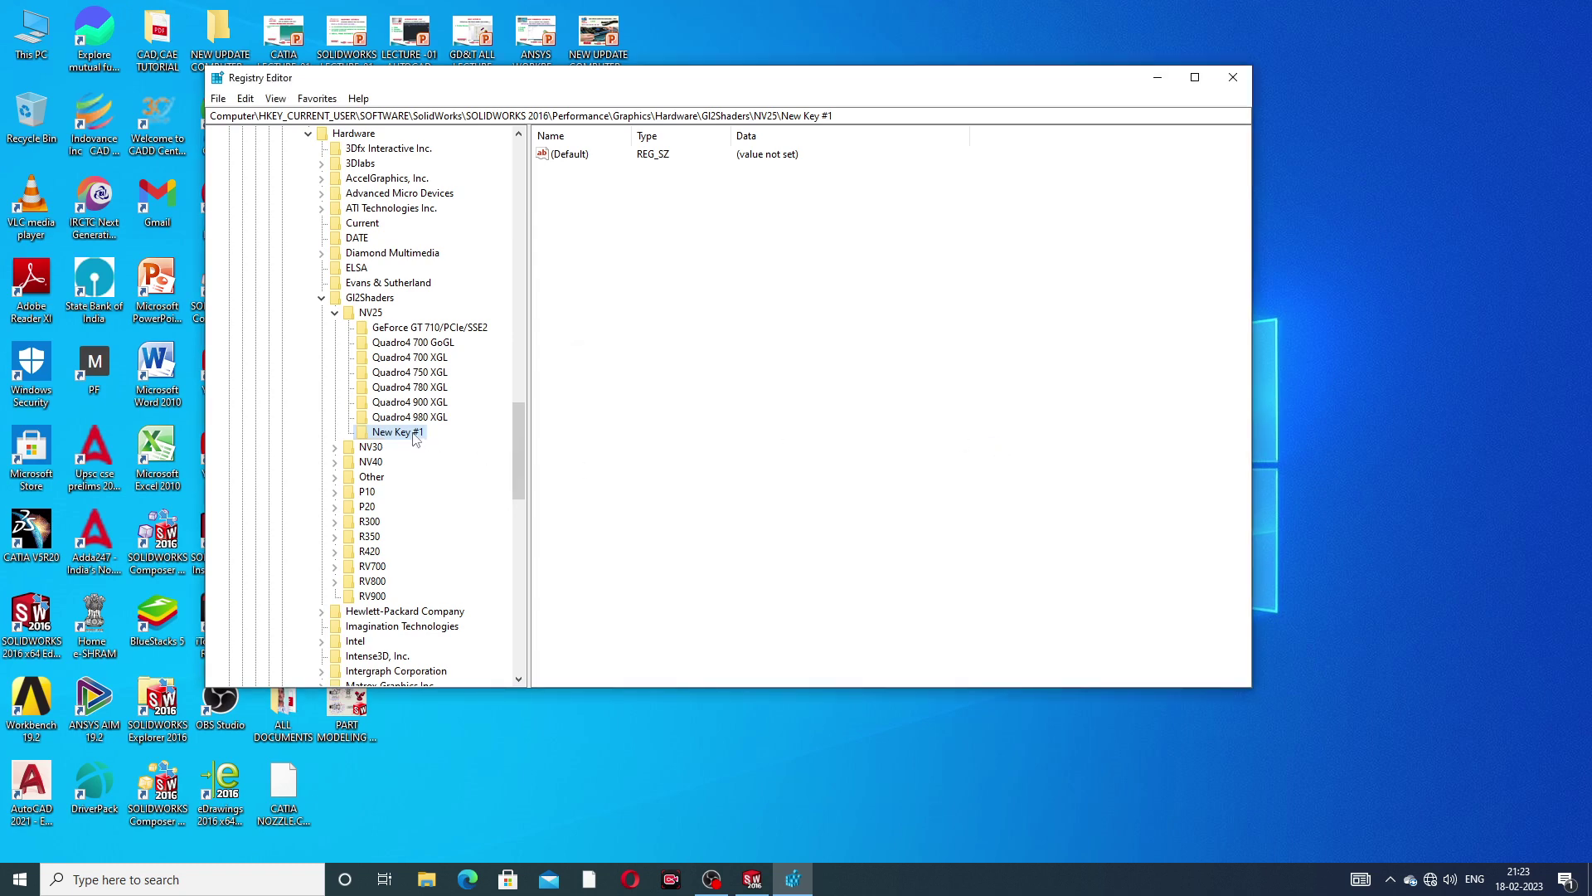
key(Delete)
click(884, 436)
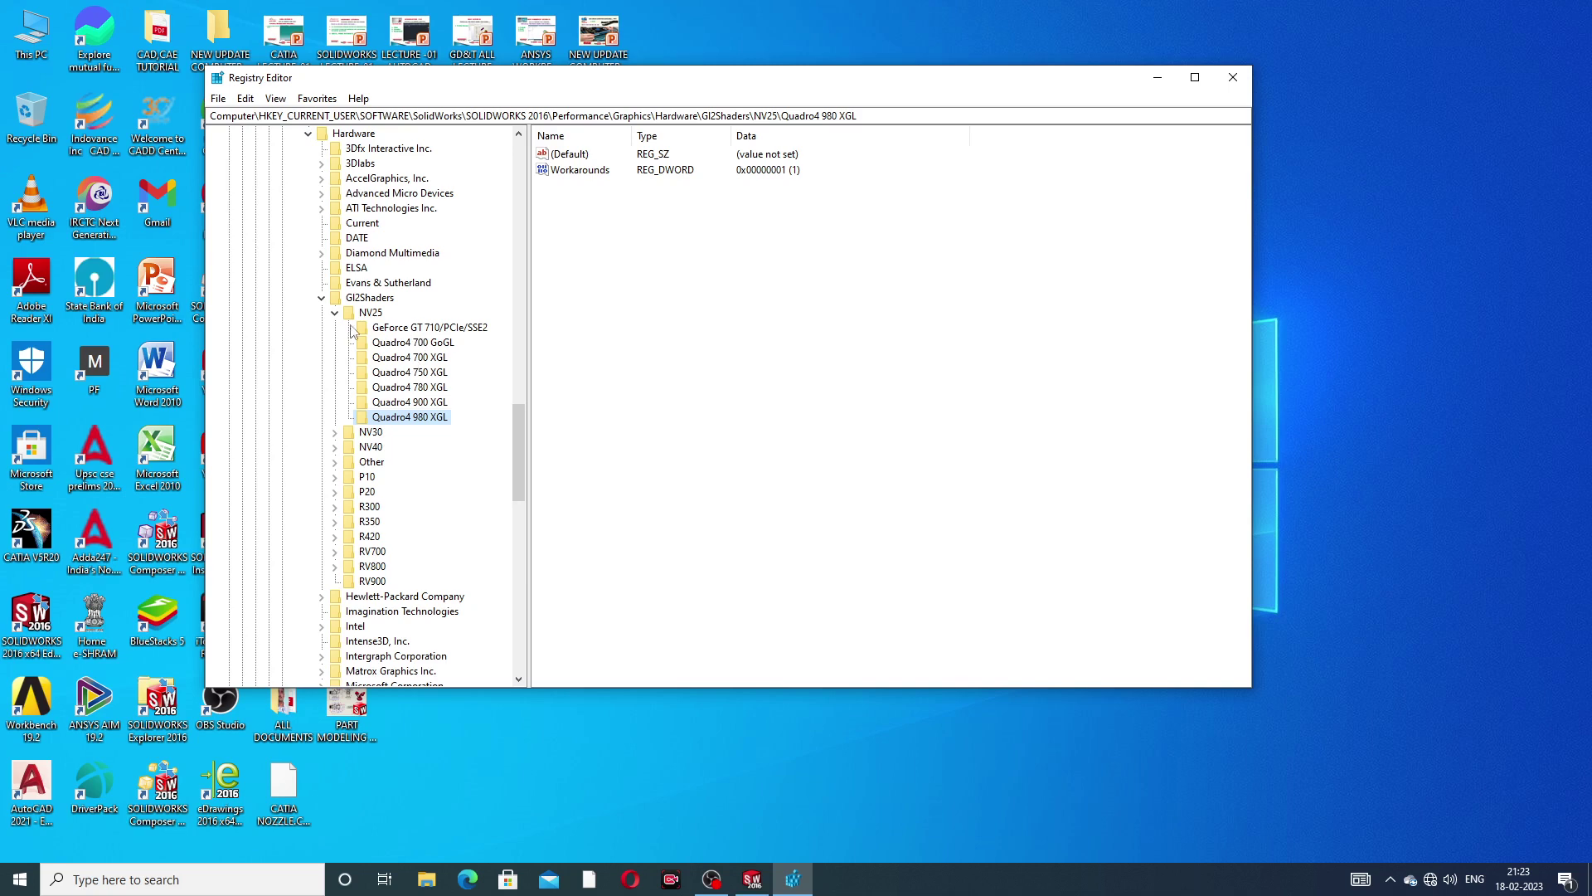
Step: Select the GeForce GT 710/PCIe/SSE2 key and preview its New value choices
click(474, 329)
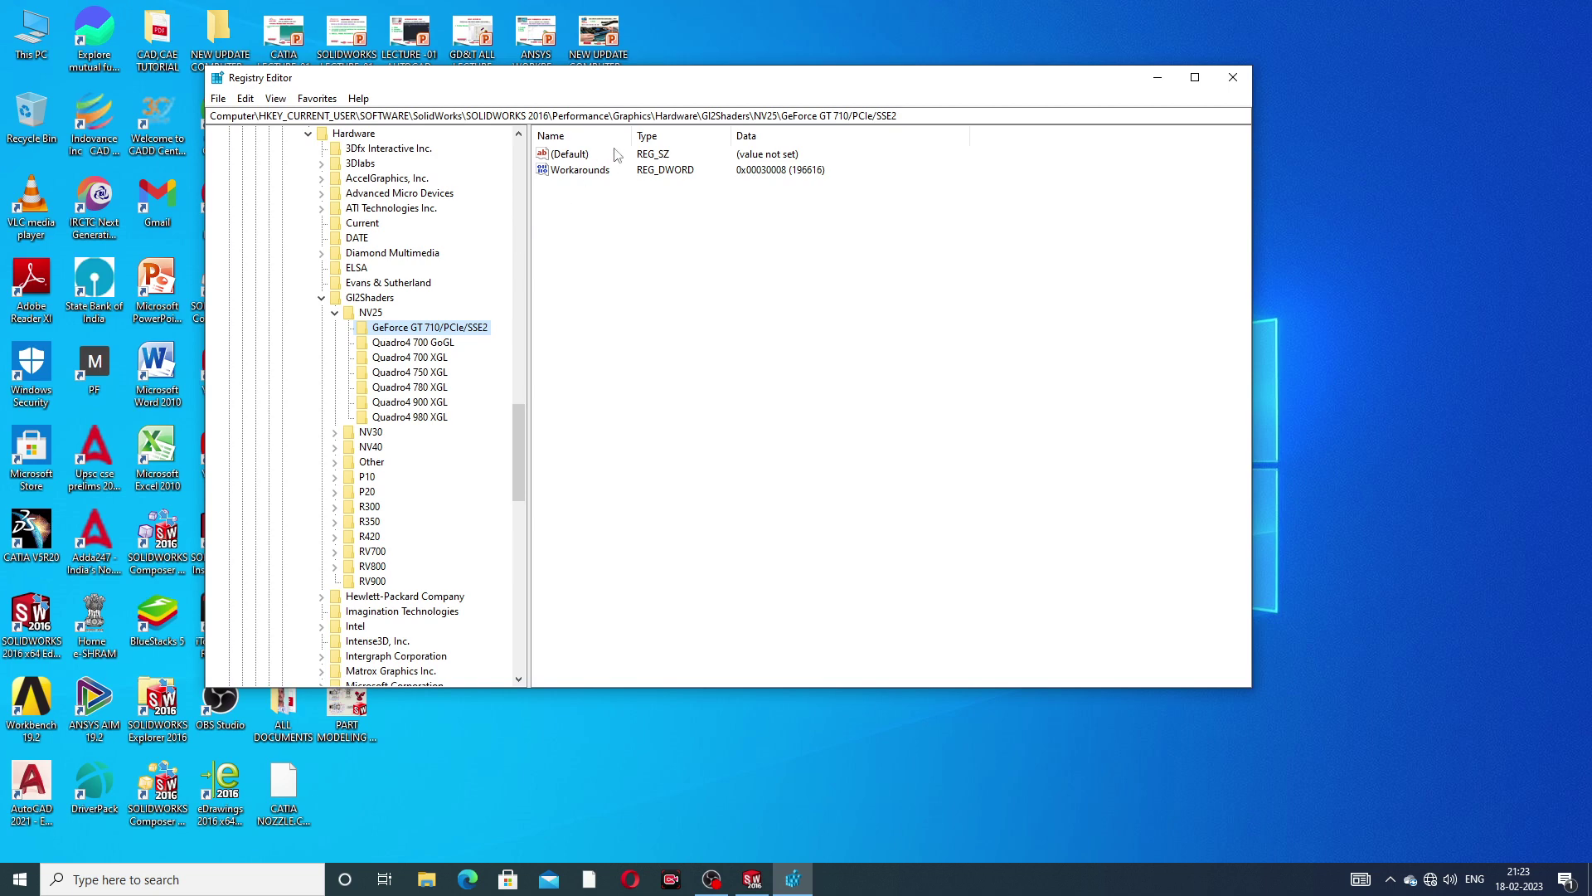
right_click(766, 219)
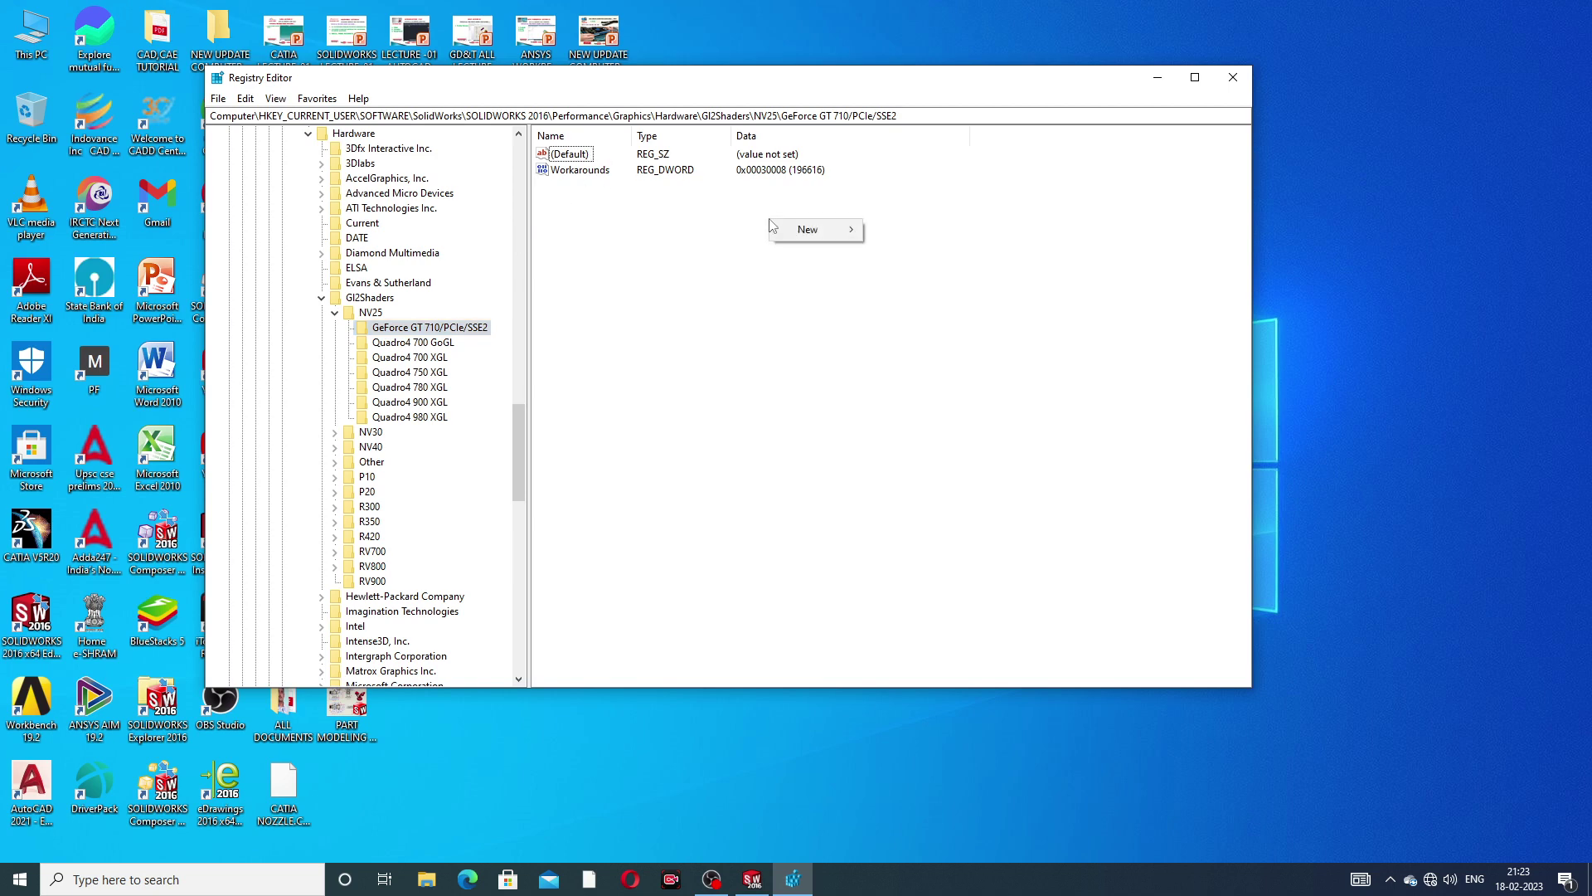
mouse_move(802, 235)
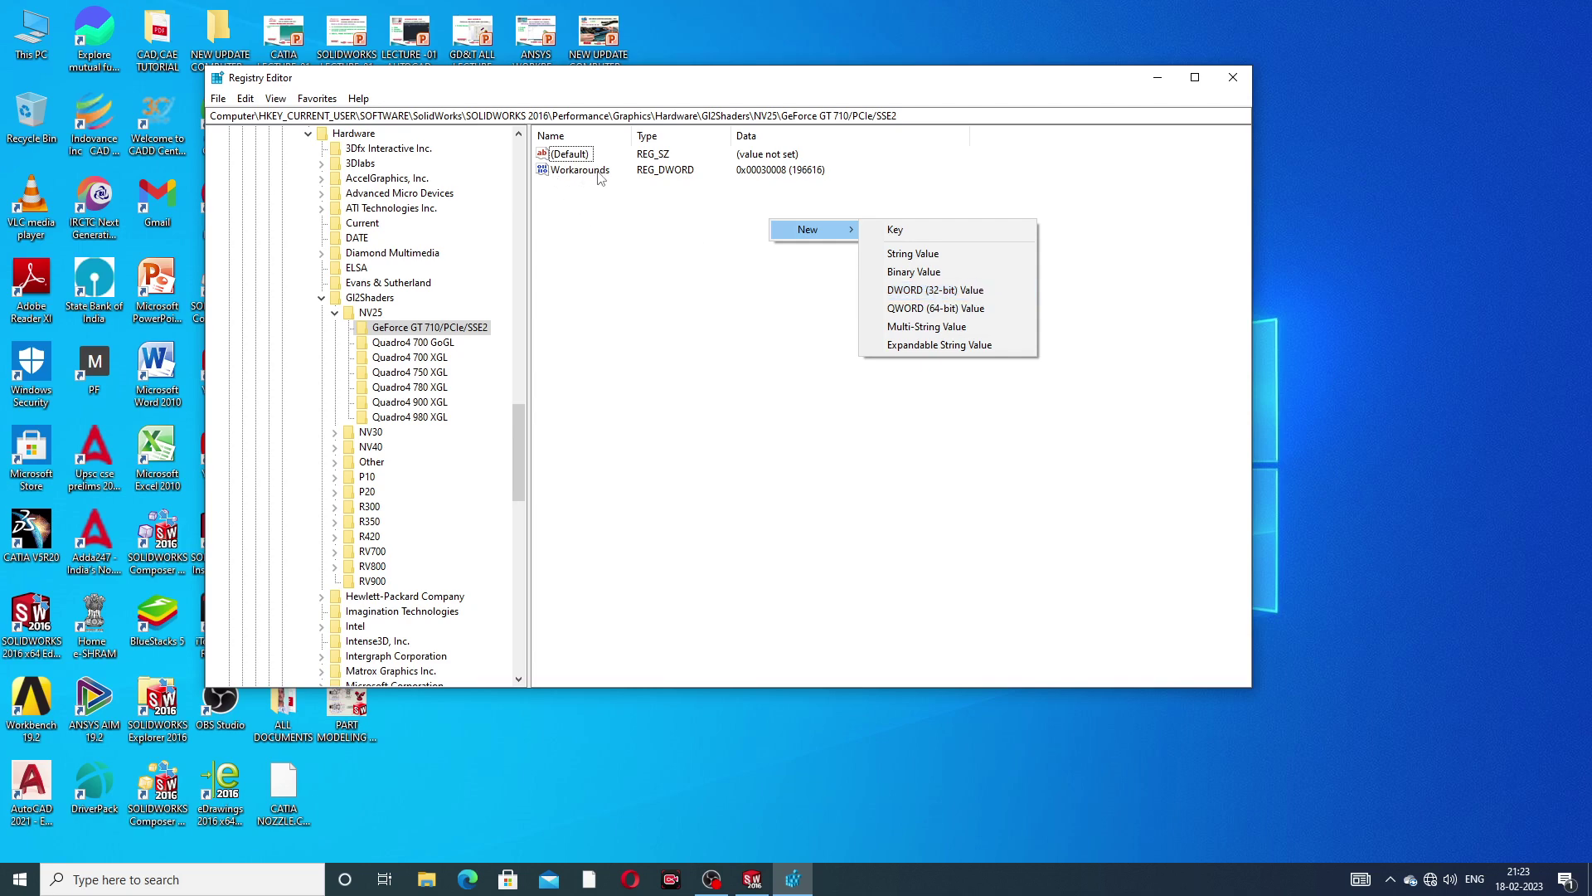
click(806, 307)
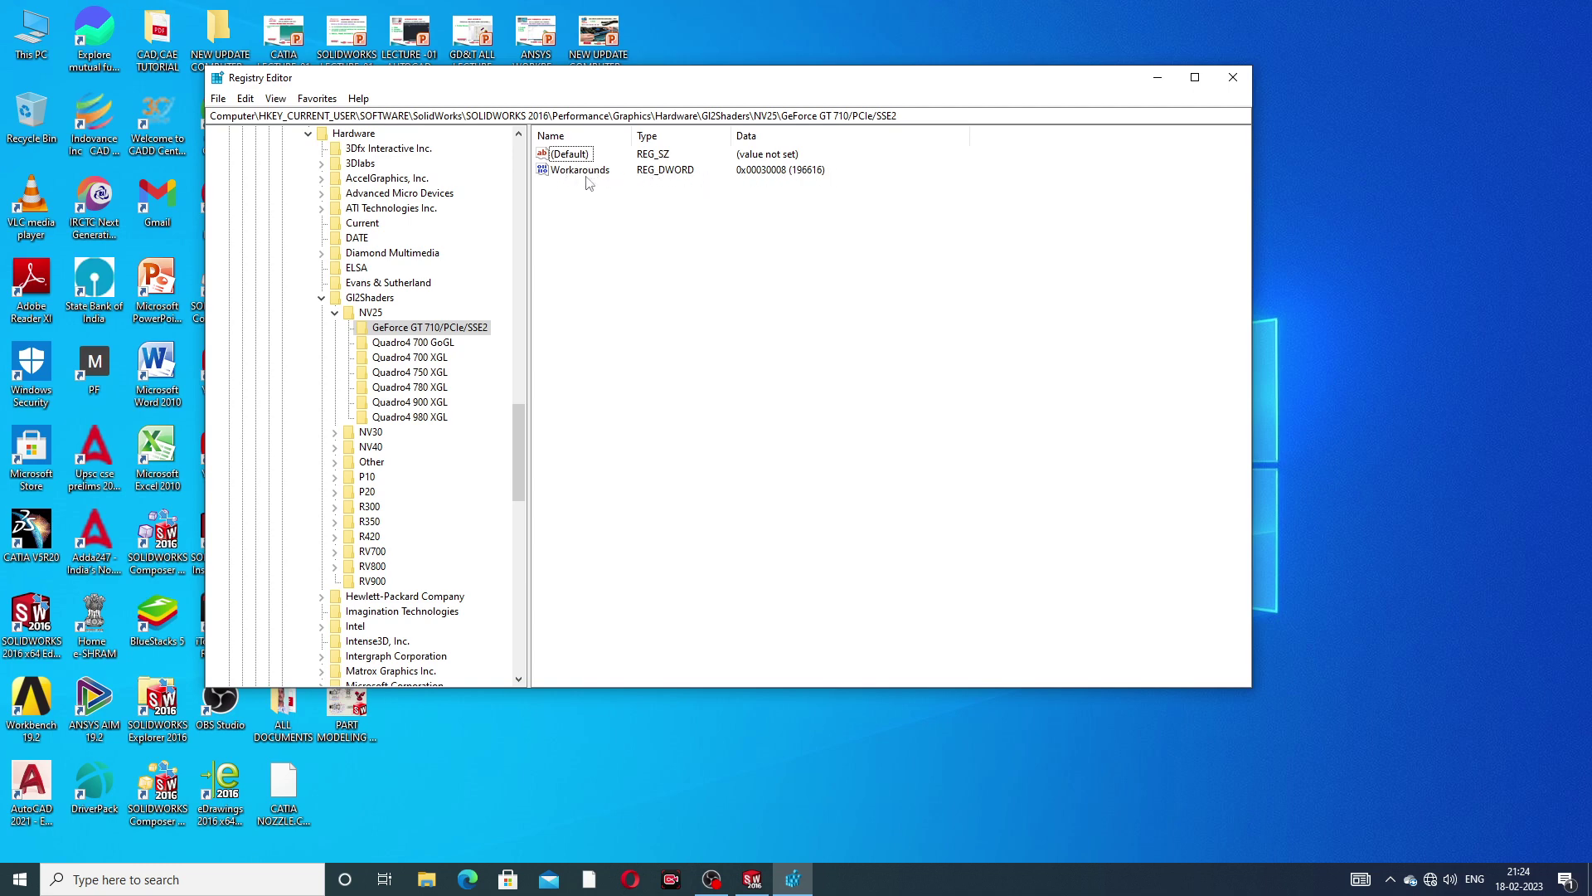
Step: Add a 32-bit DWORD value under the key, keeping the default name New Value #1
right_click(691, 239)
mouse_move(733, 243)
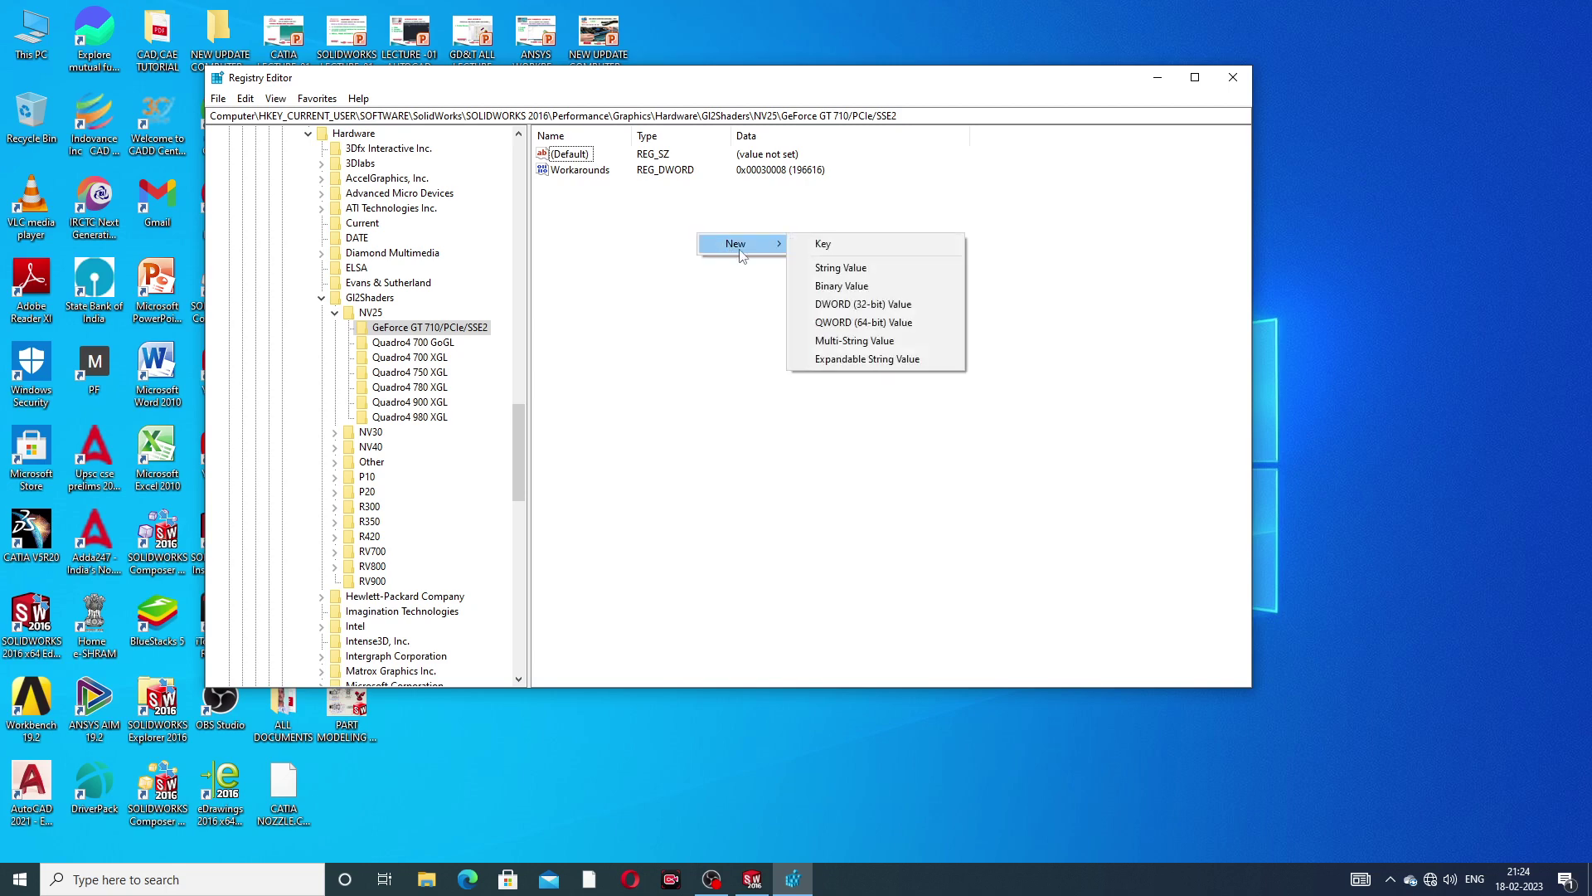
click(881, 305)
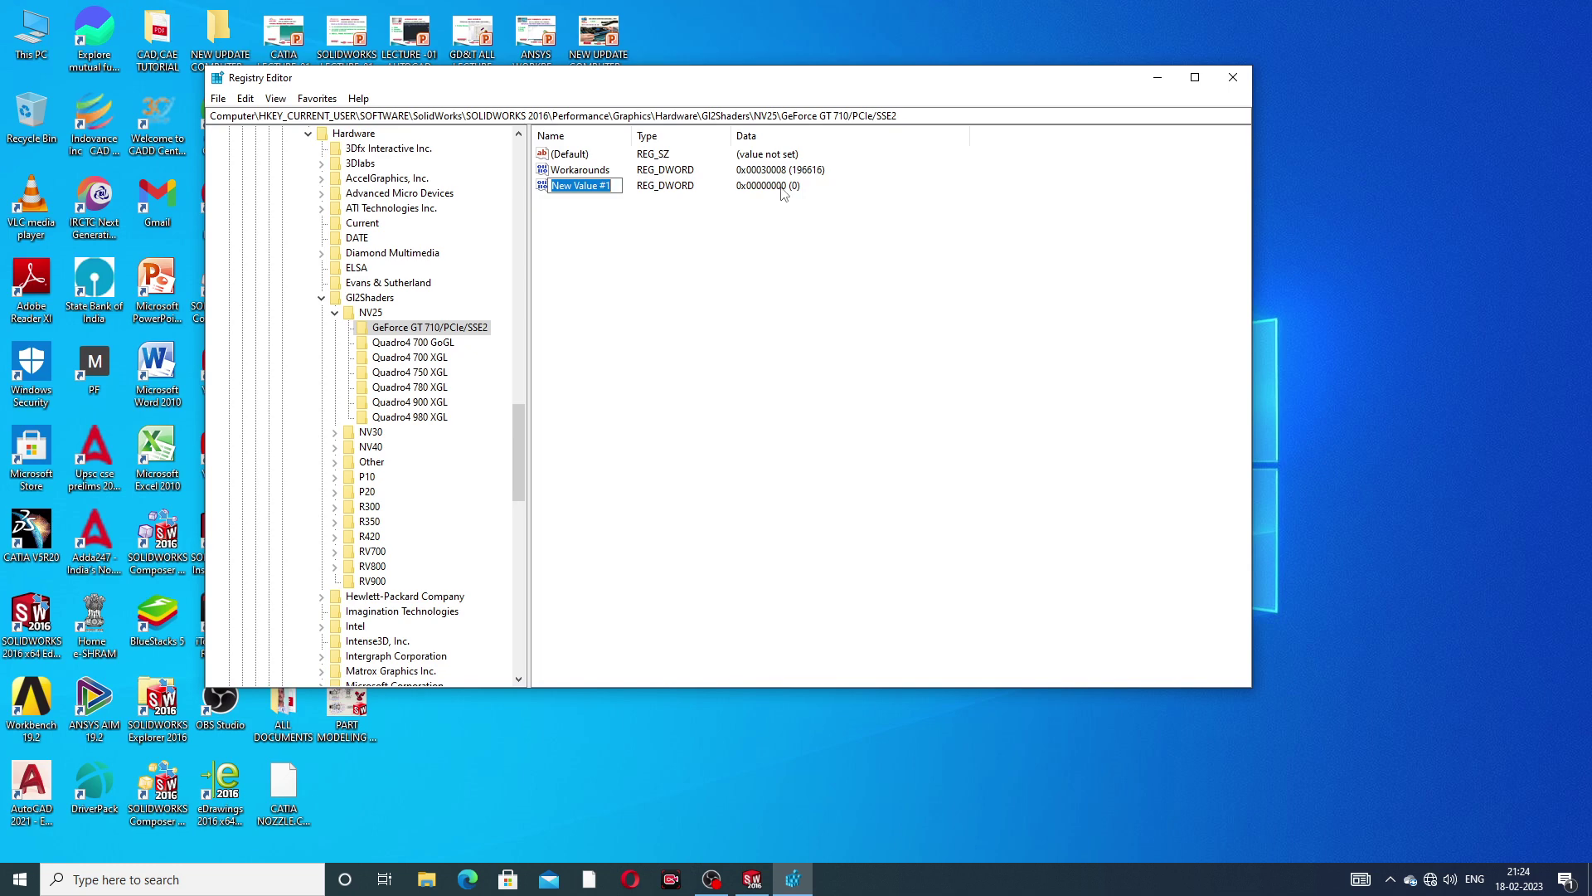
key(Return)
Step: Delete New Value #1 and confirm the deletion
click(616, 188)
click(586, 188)
key(Delete)
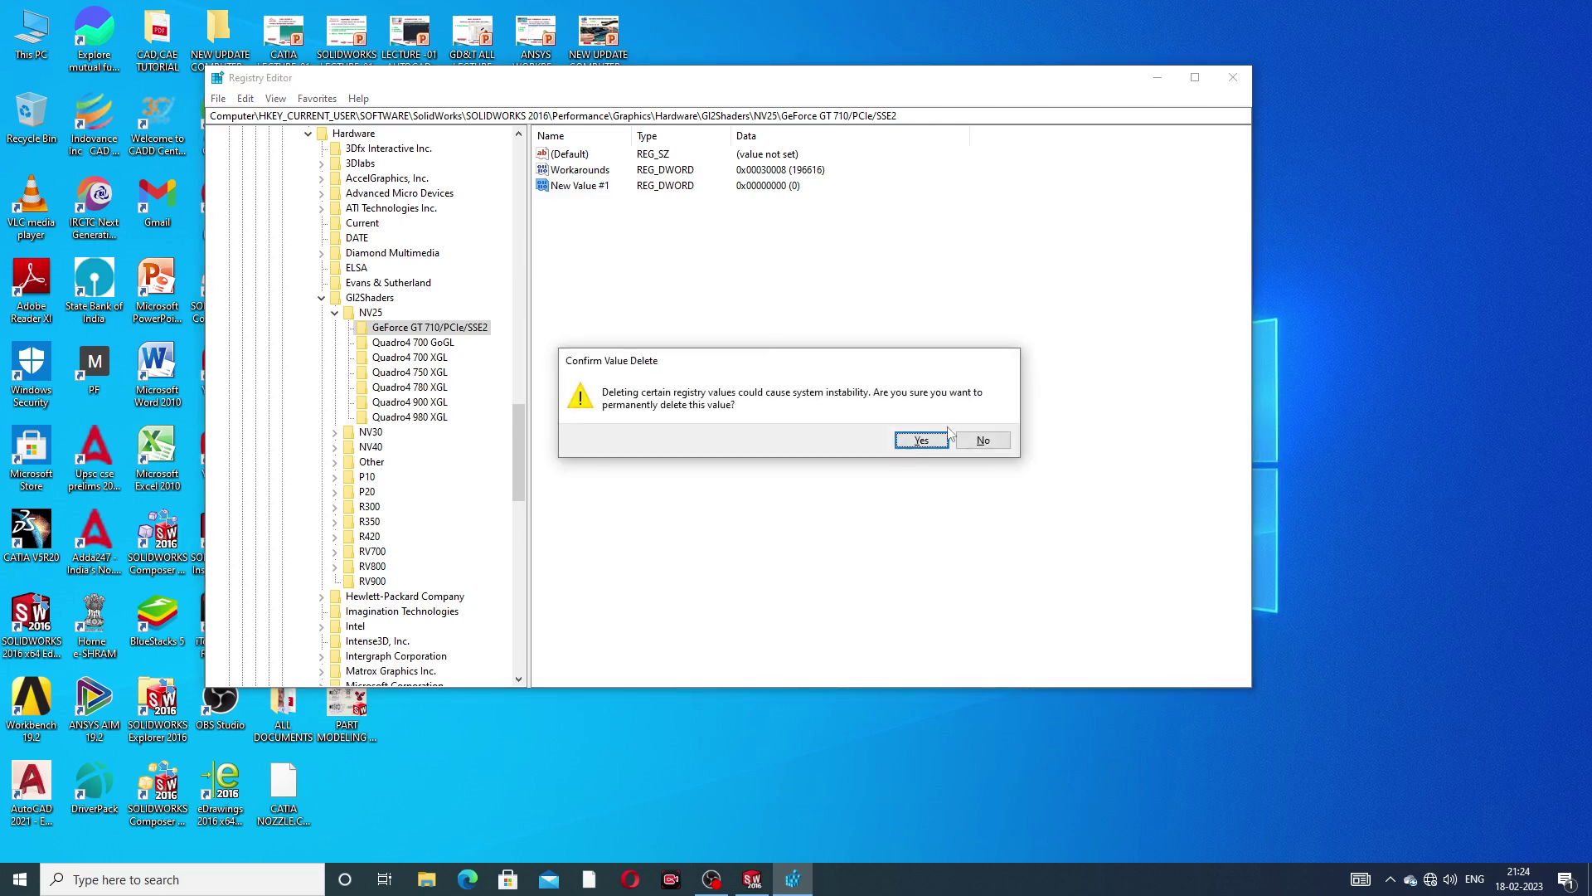
click(922, 440)
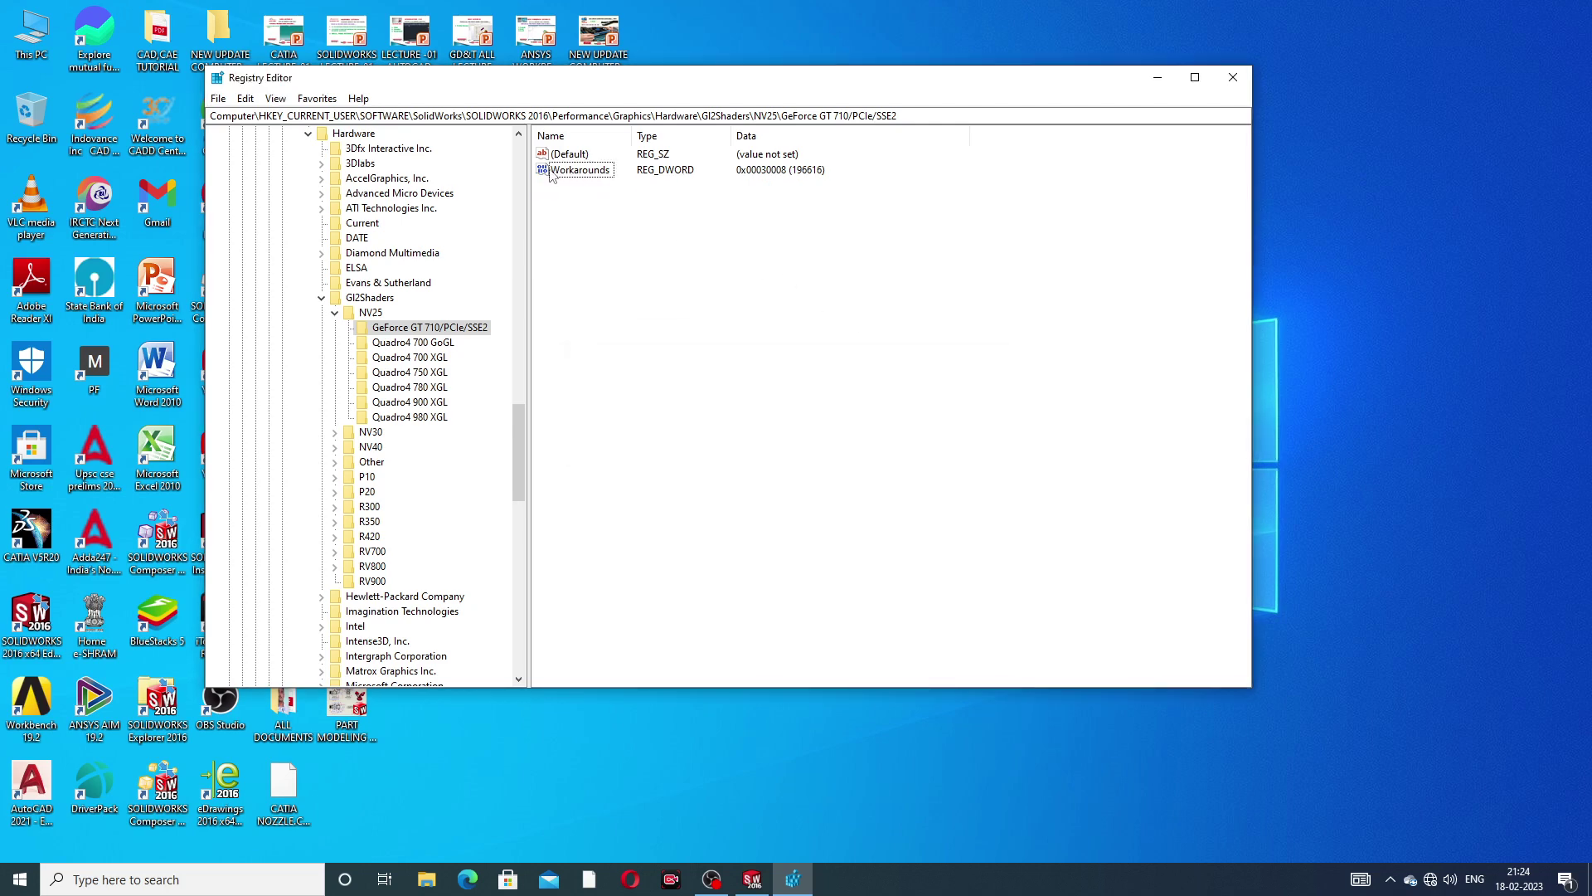
double_click(596, 171)
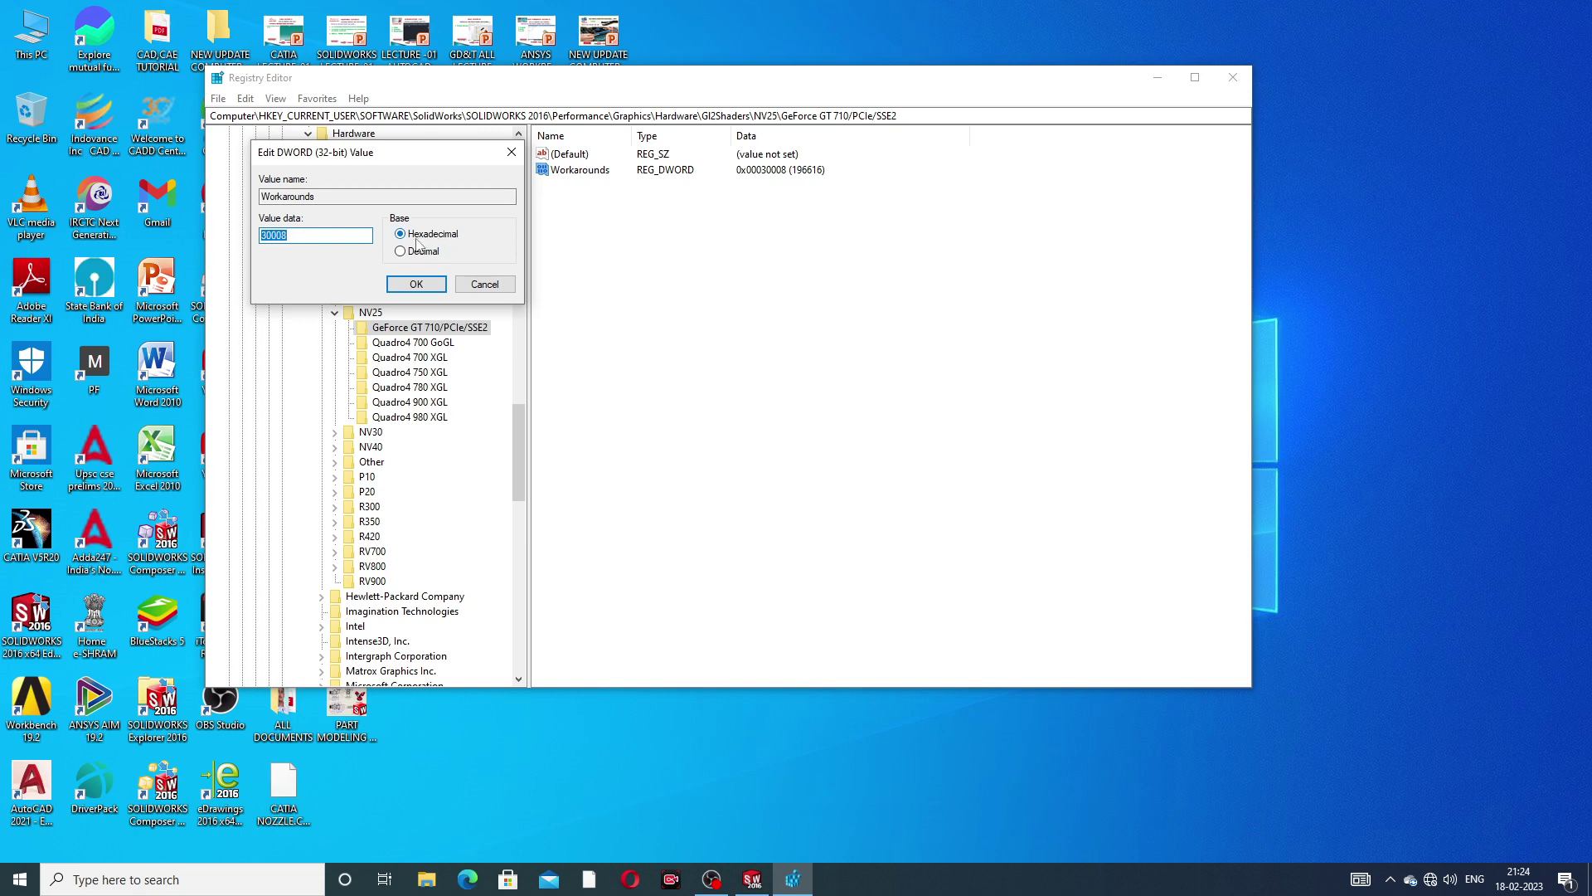
click(422, 287)
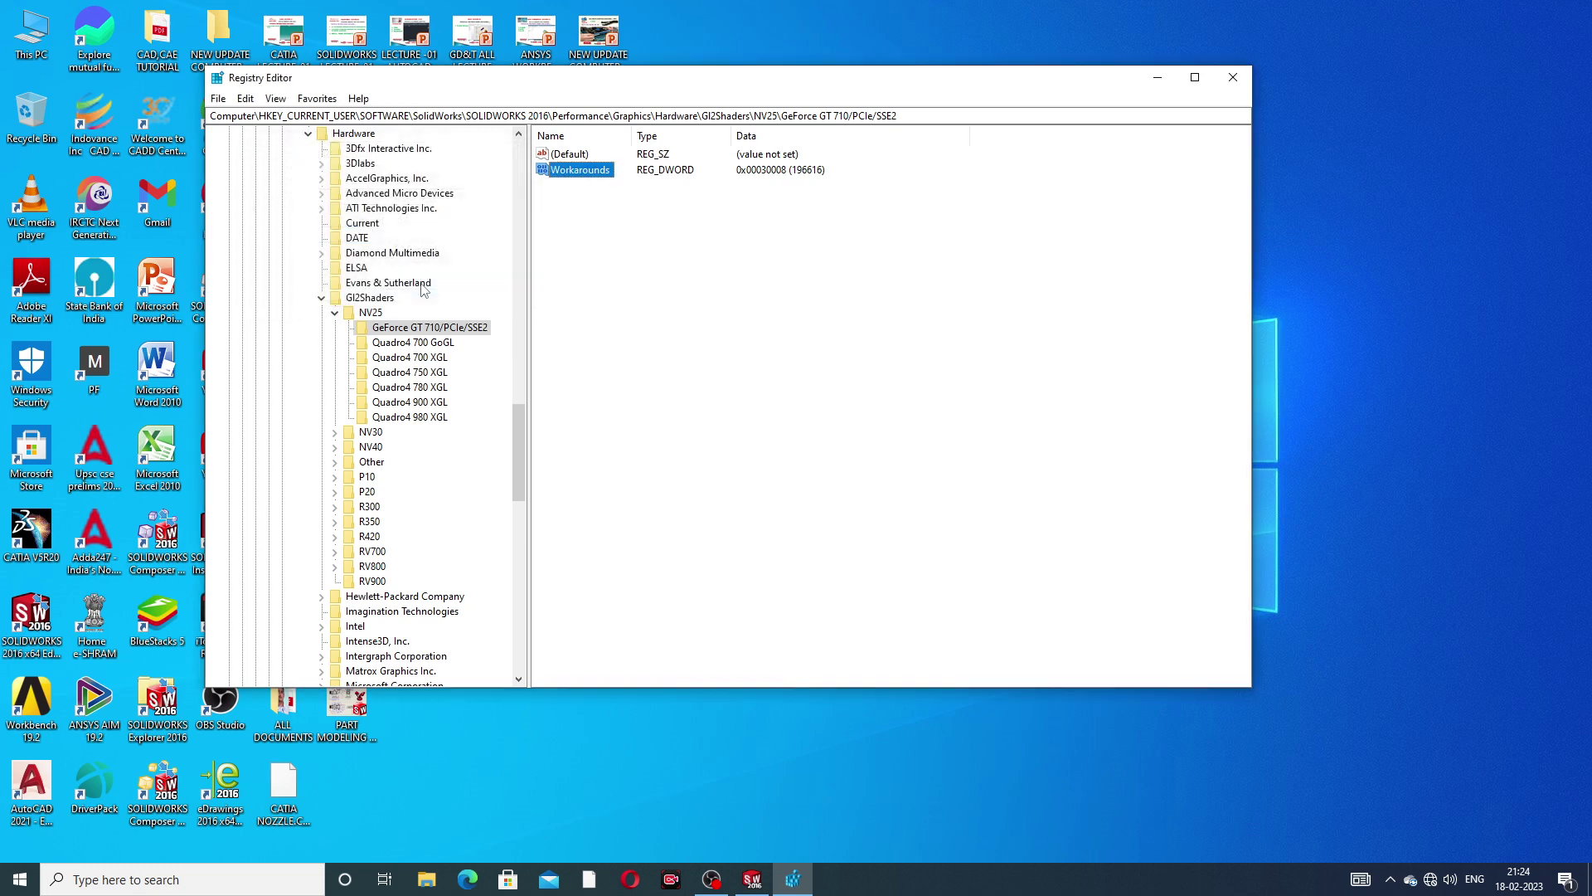
click(719, 245)
Step: Close Registry Editor, then quit SOLIDWORKS, choosing Save all for the modified part
click(1235, 78)
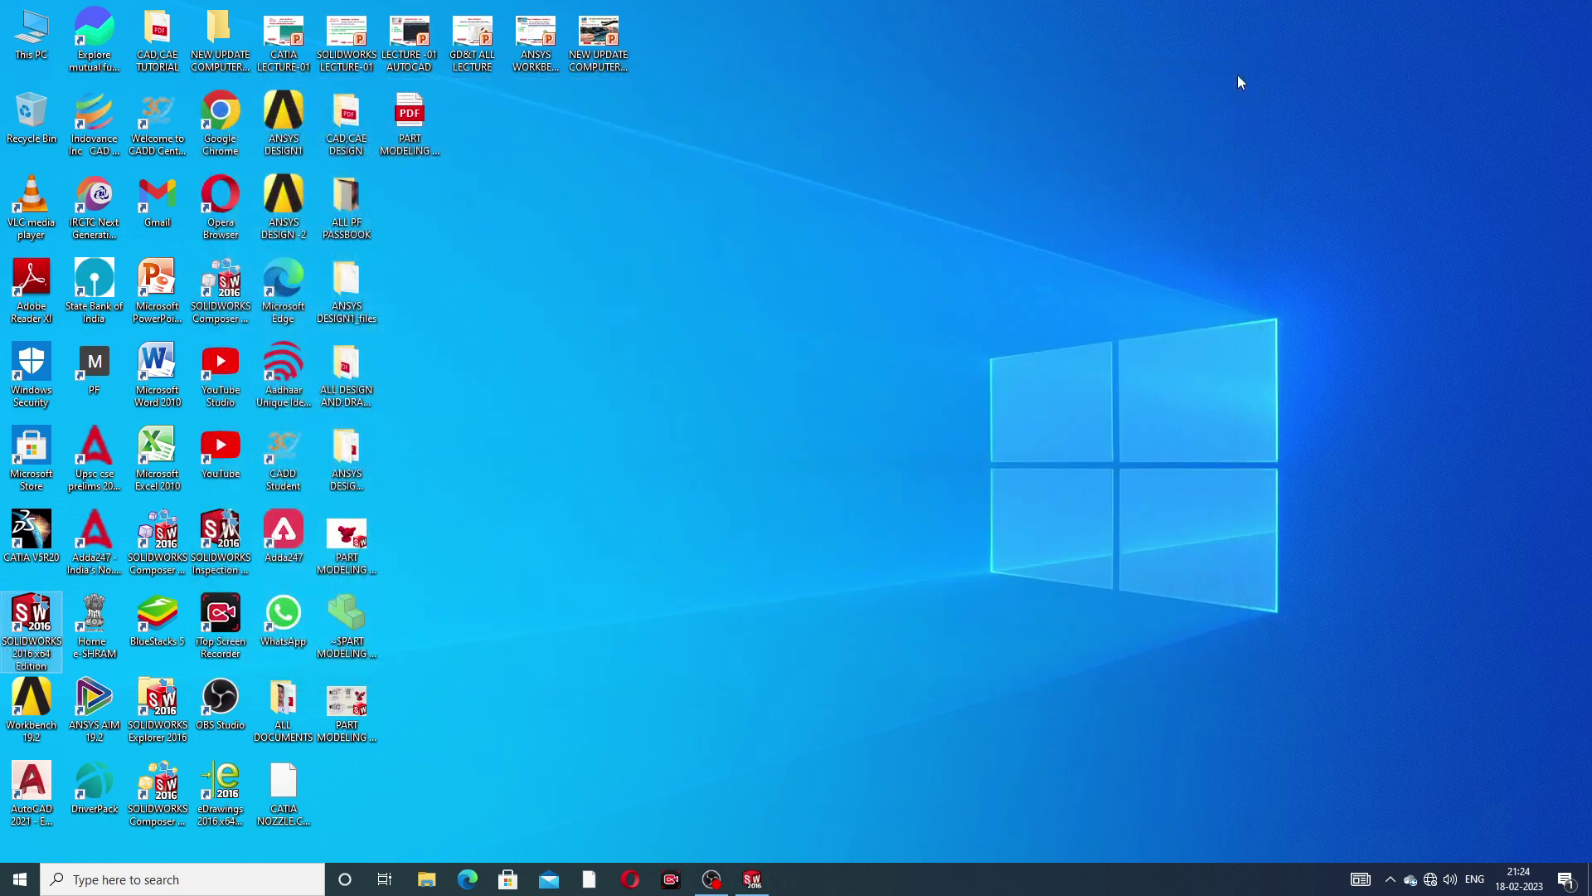
mouse_move(755, 882)
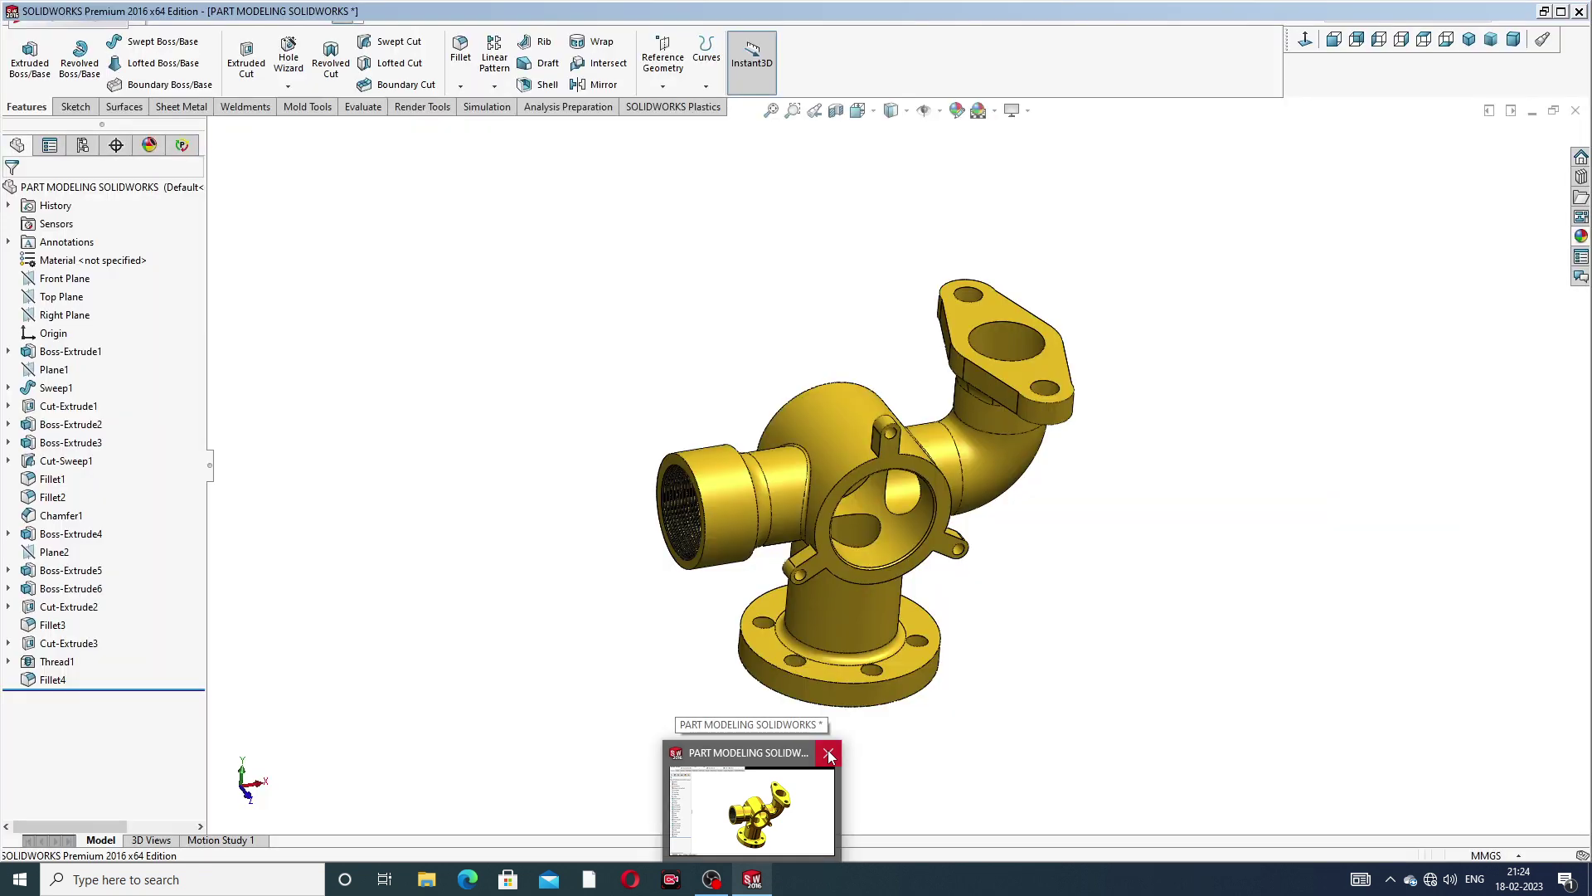
click(829, 754)
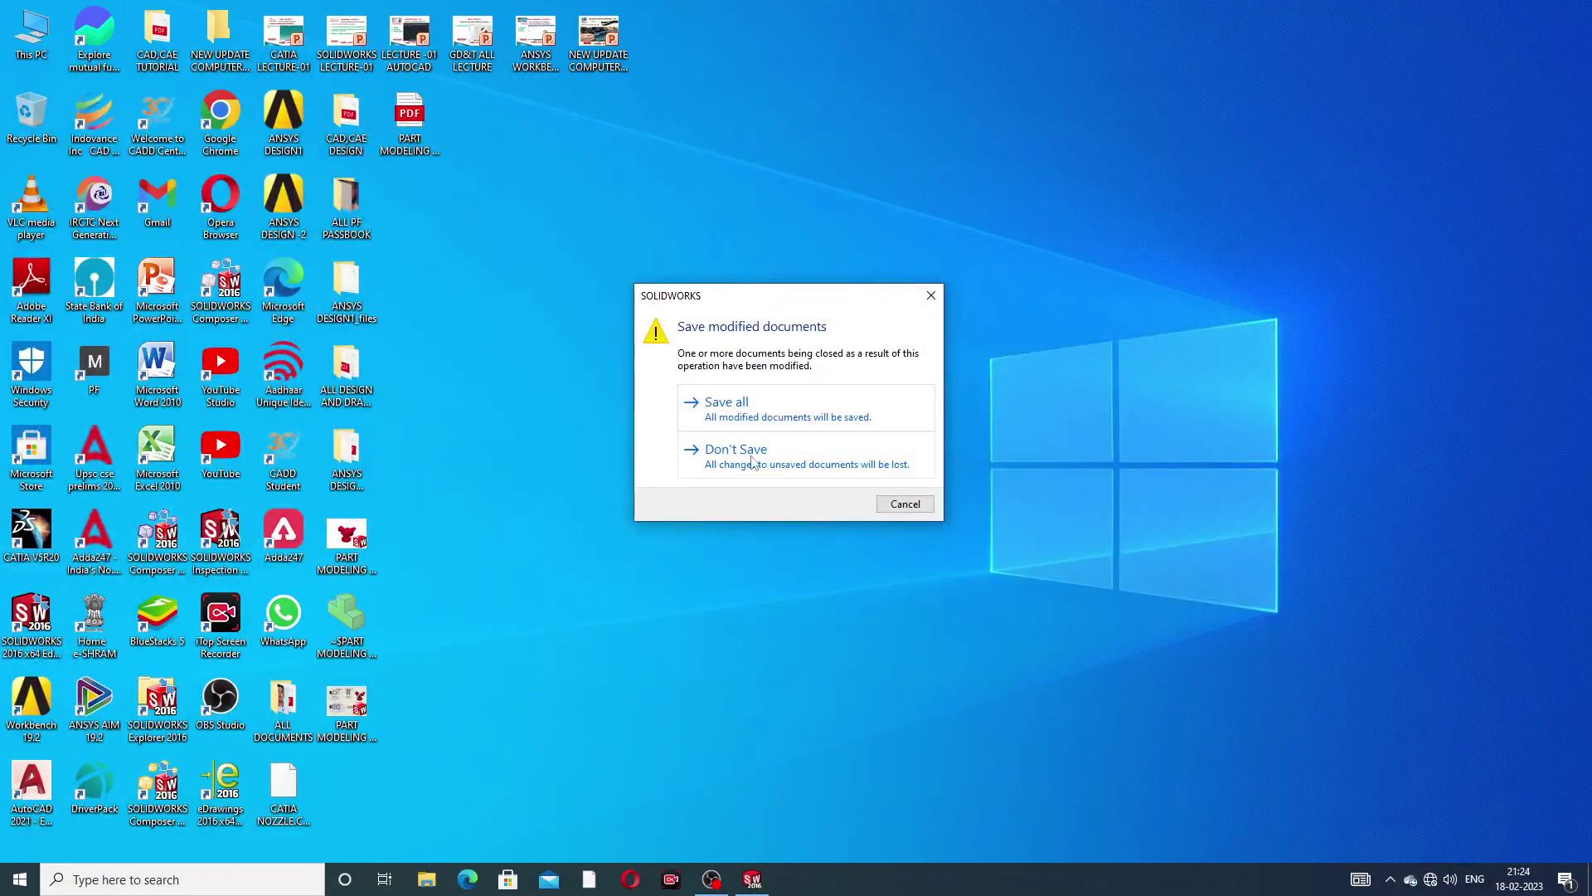
click(780, 422)
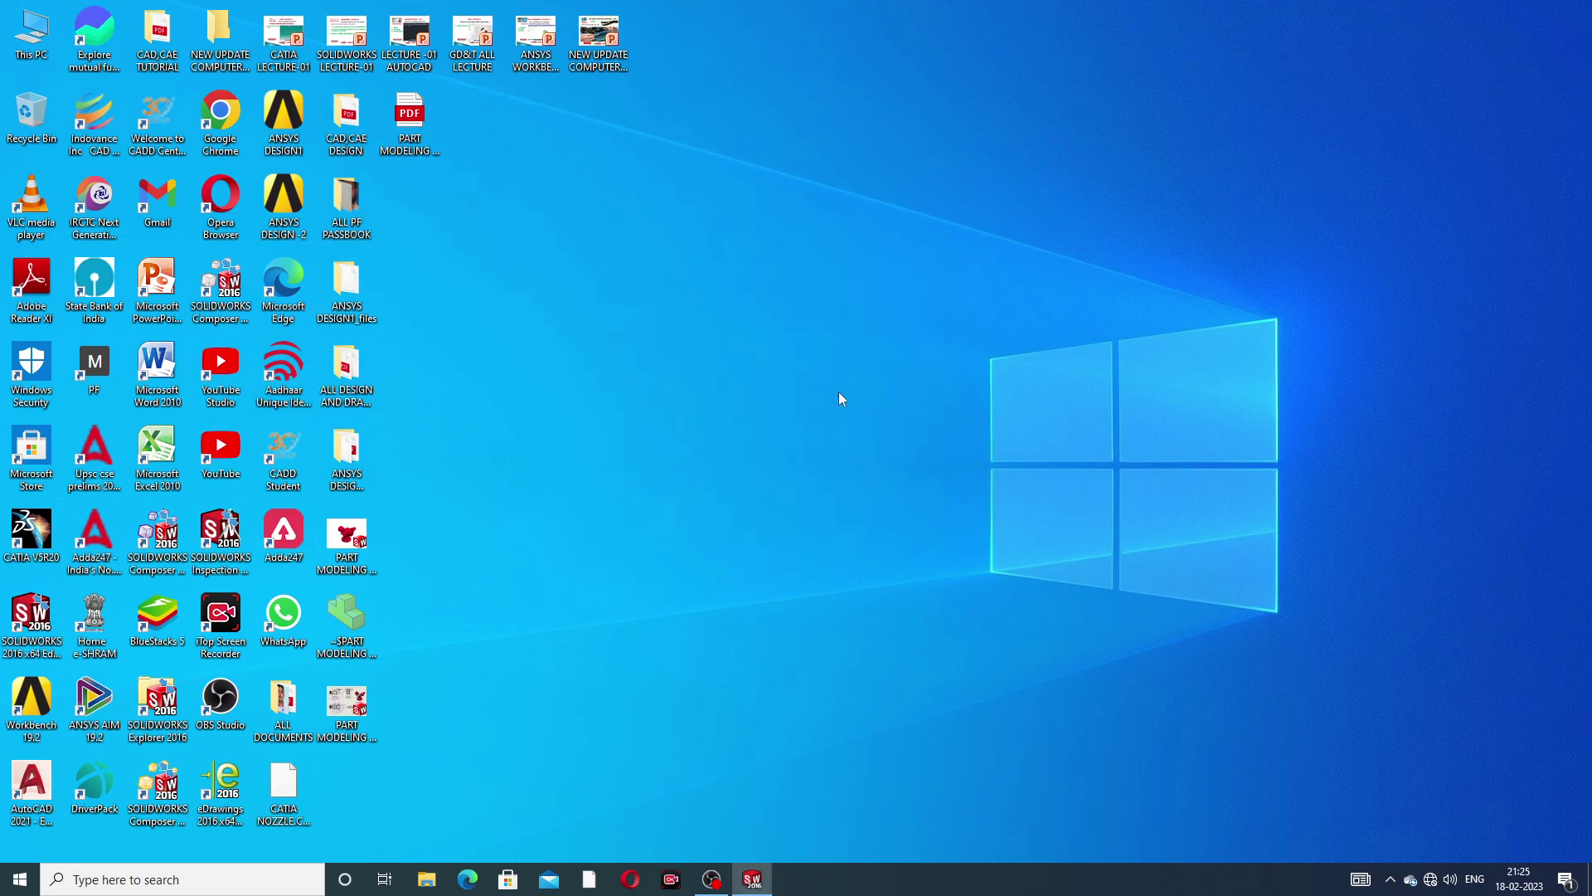
click(761, 883)
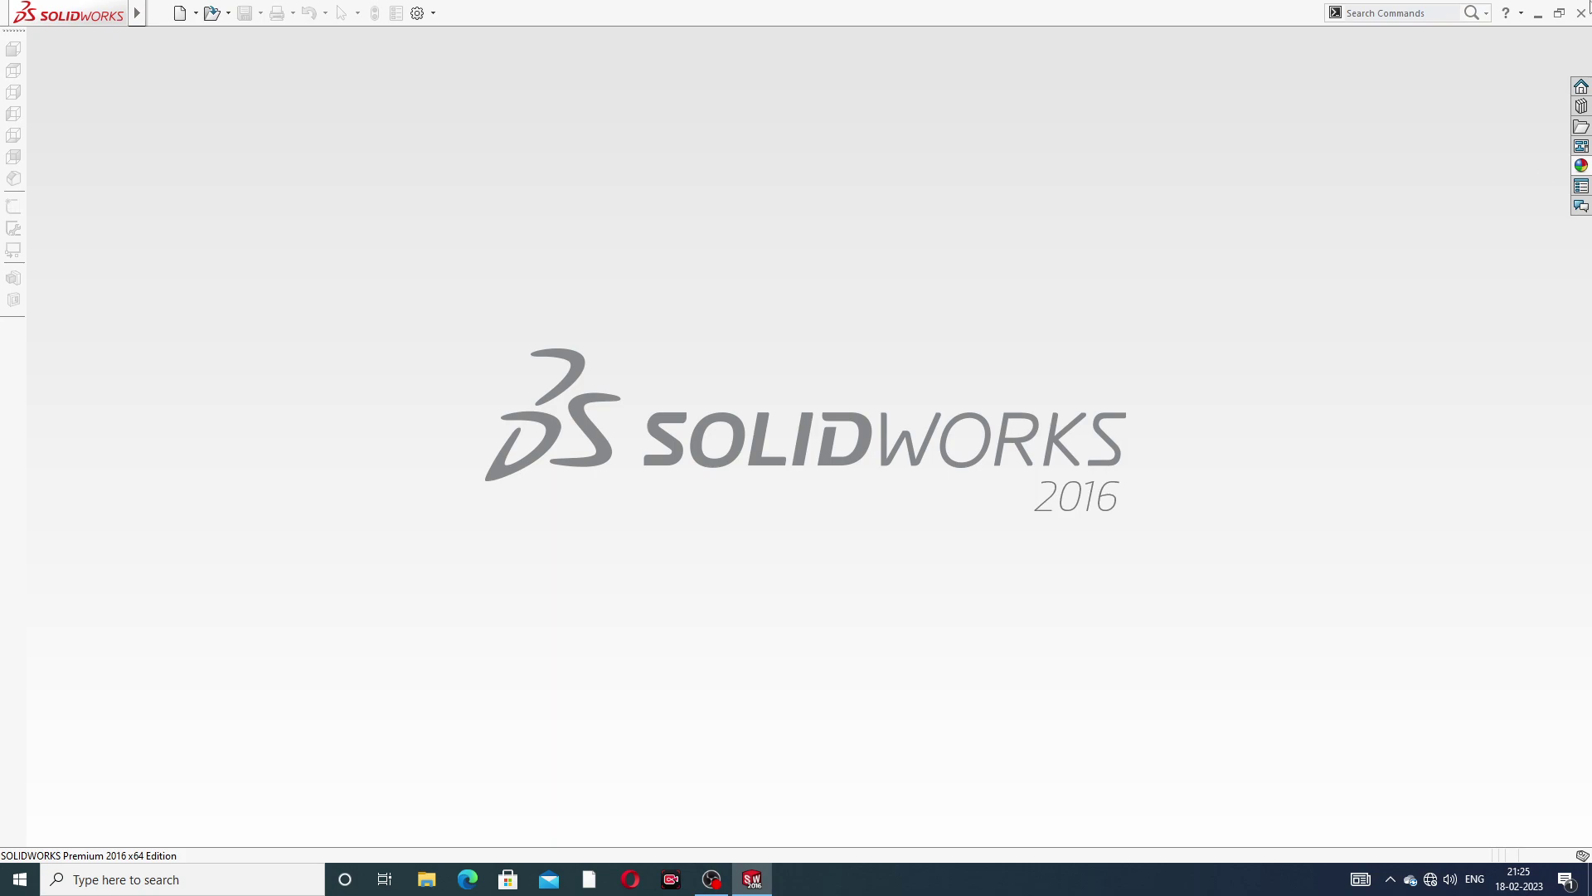
click(1581, 13)
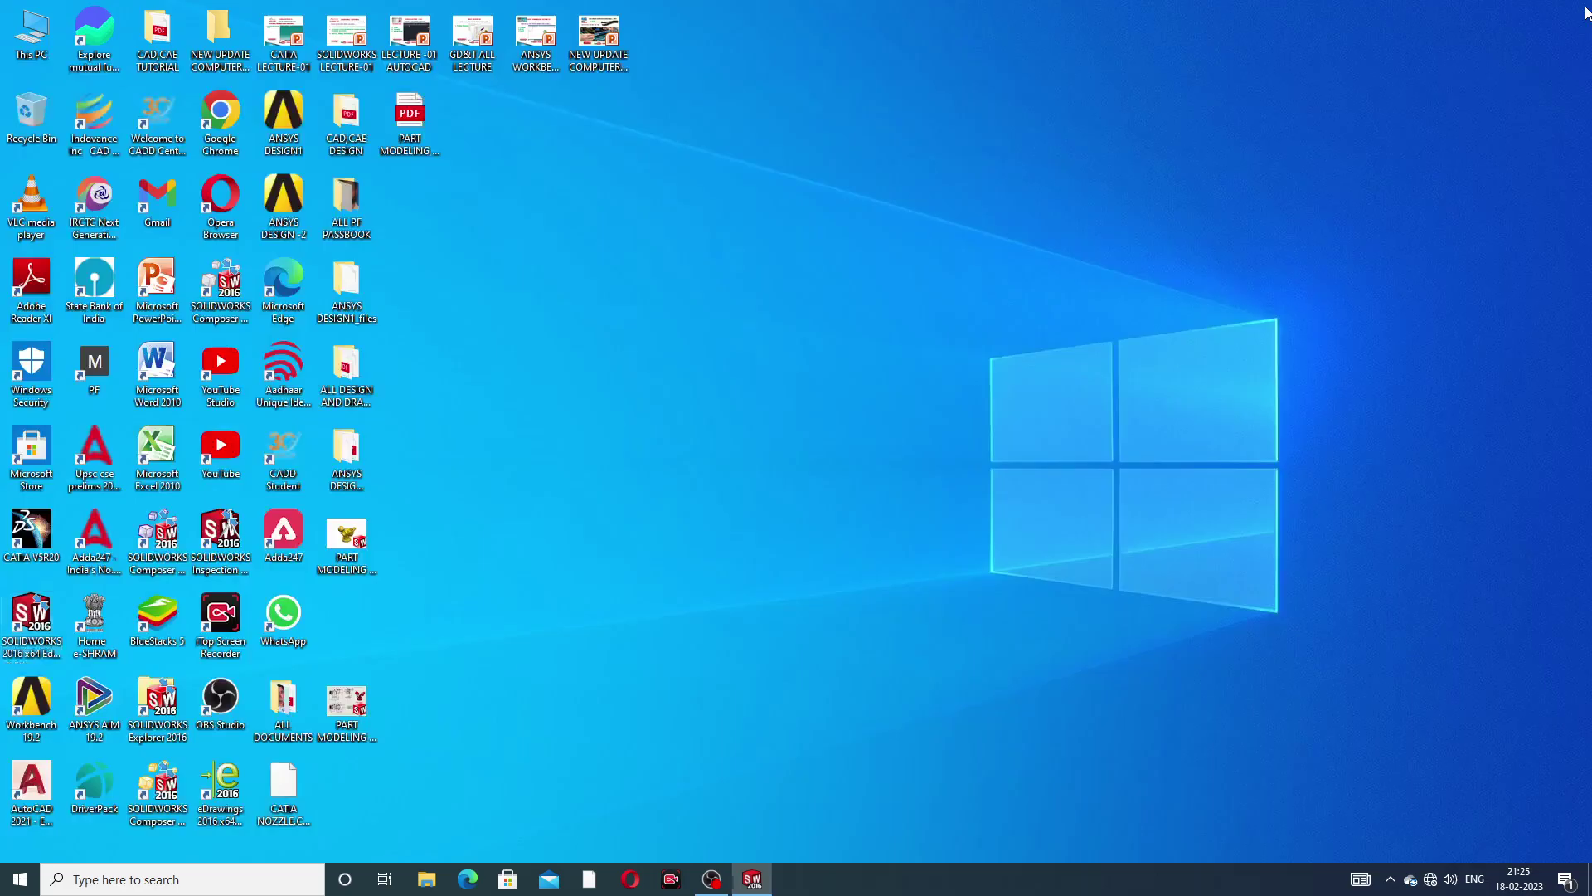
Step: Refresh the desktop and relaunch SOLIDWORKS 2016 from its desktop icon
right_click(1013, 443)
click(1052, 494)
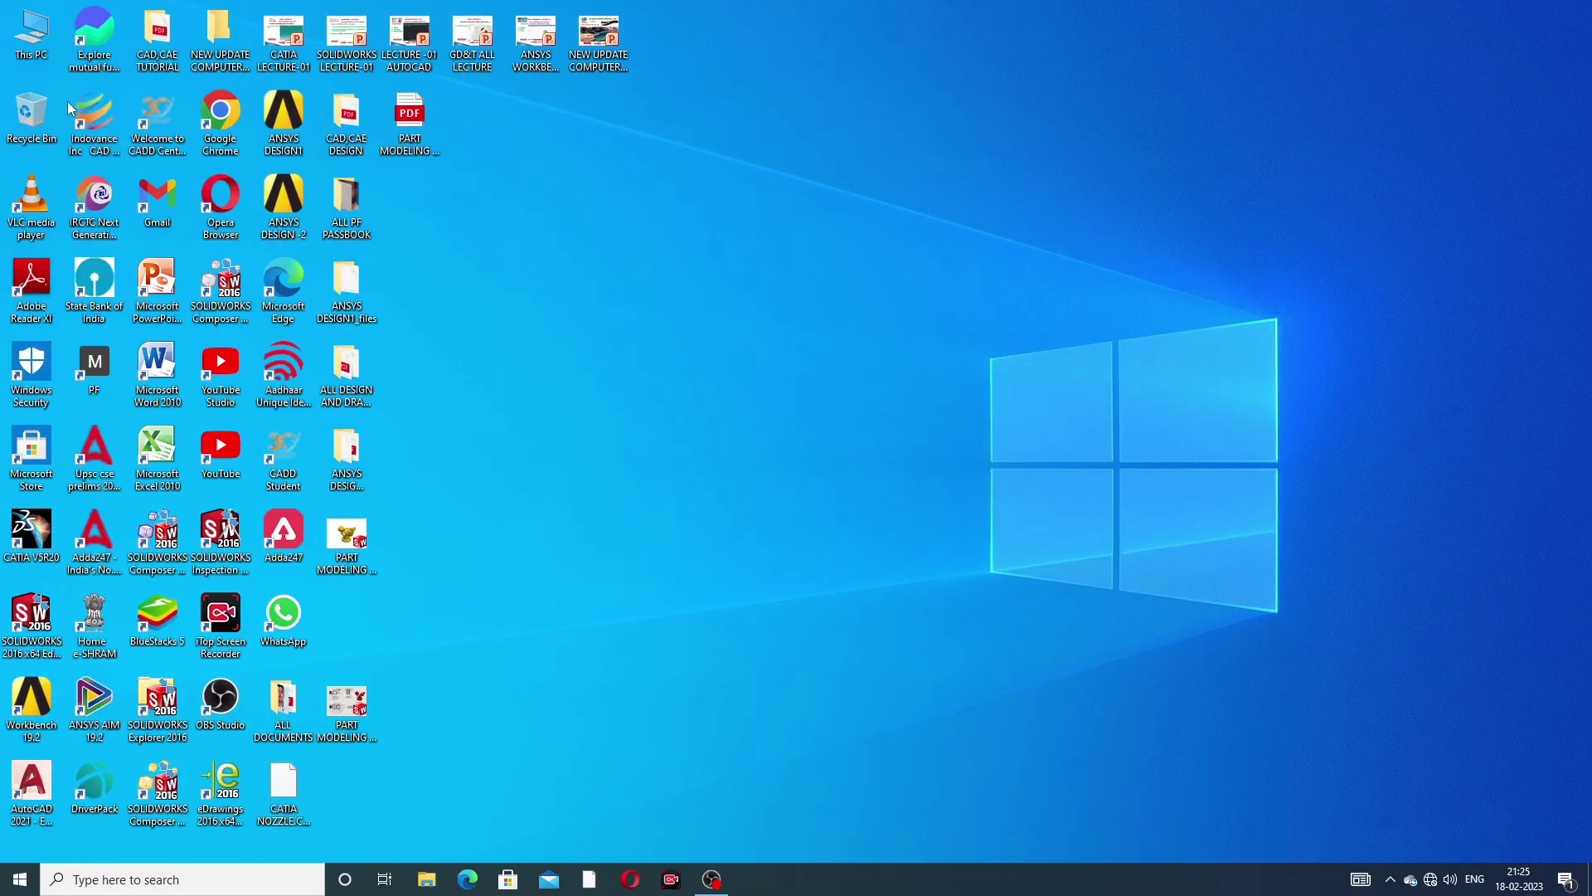
click(20, 879)
mouse_move(25, 839)
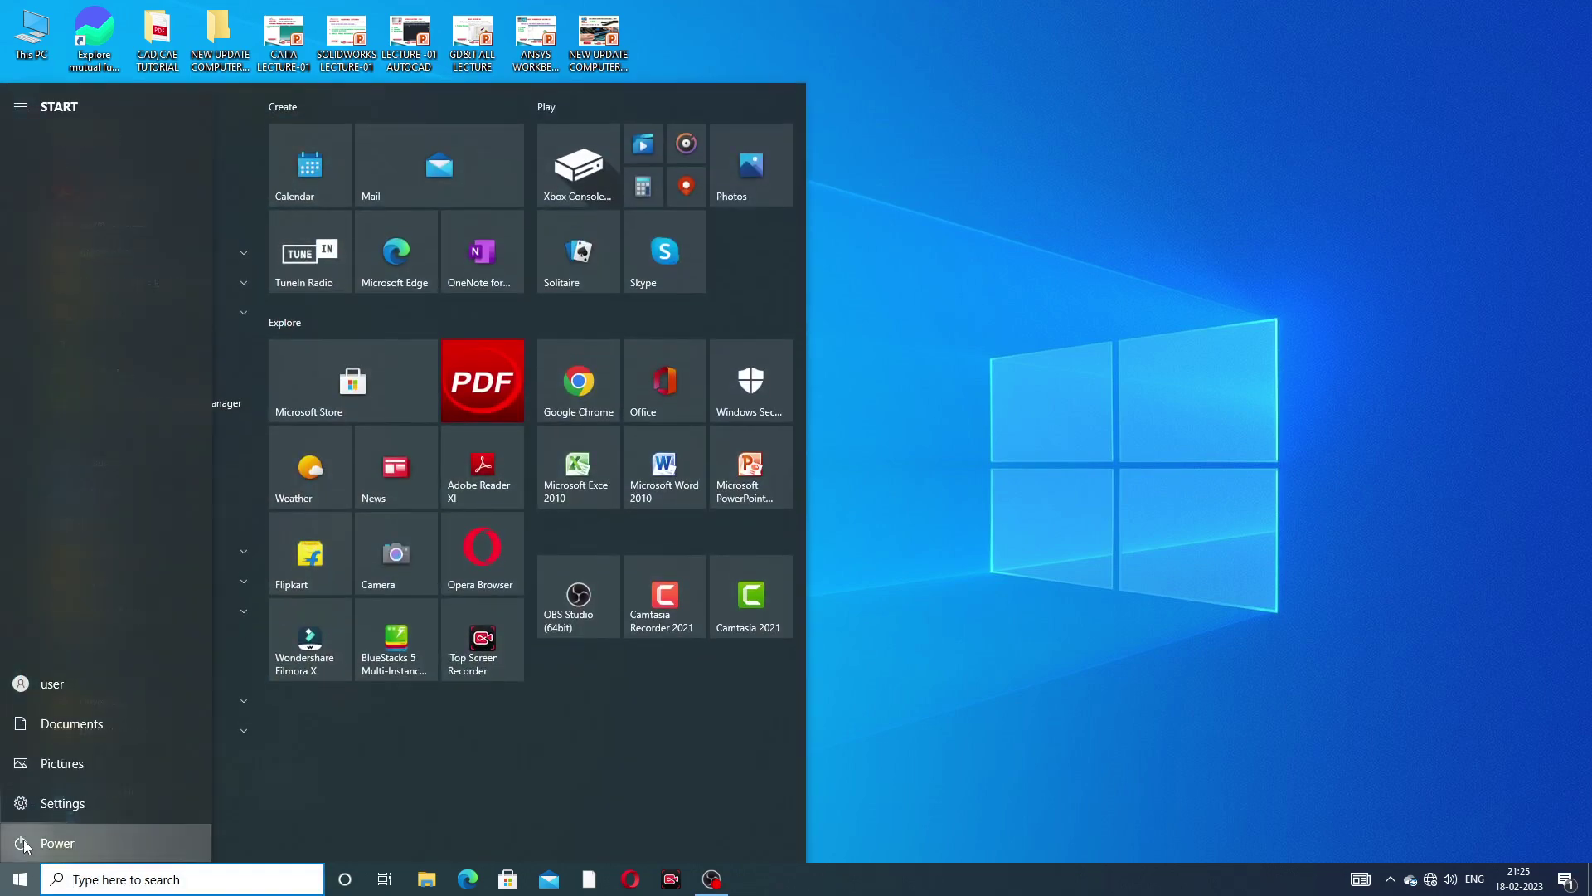
click(868, 512)
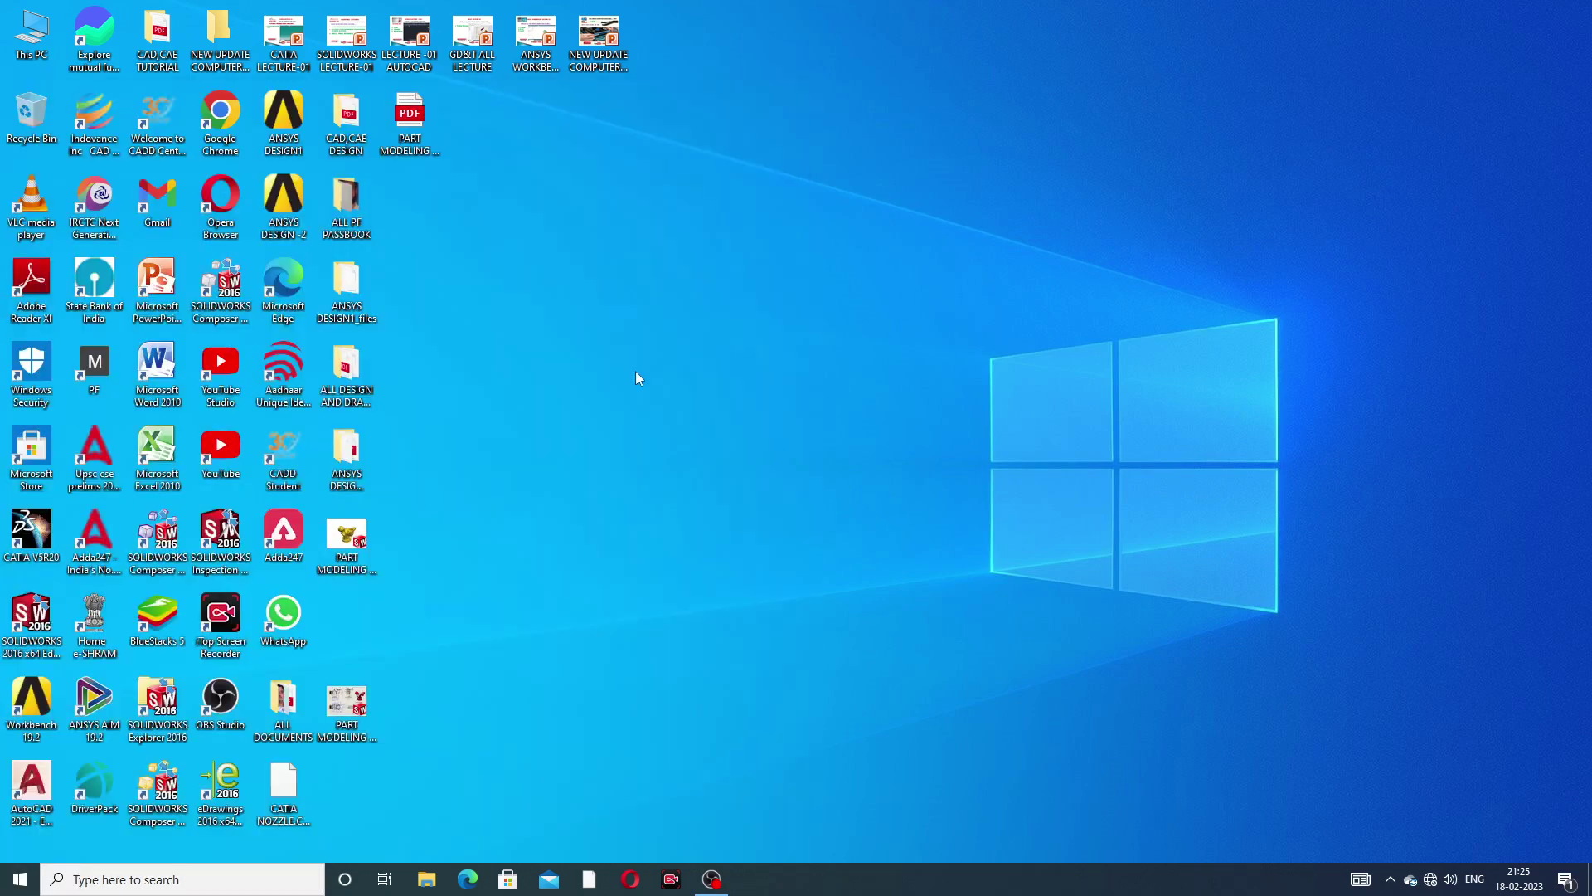
double_click(33, 618)
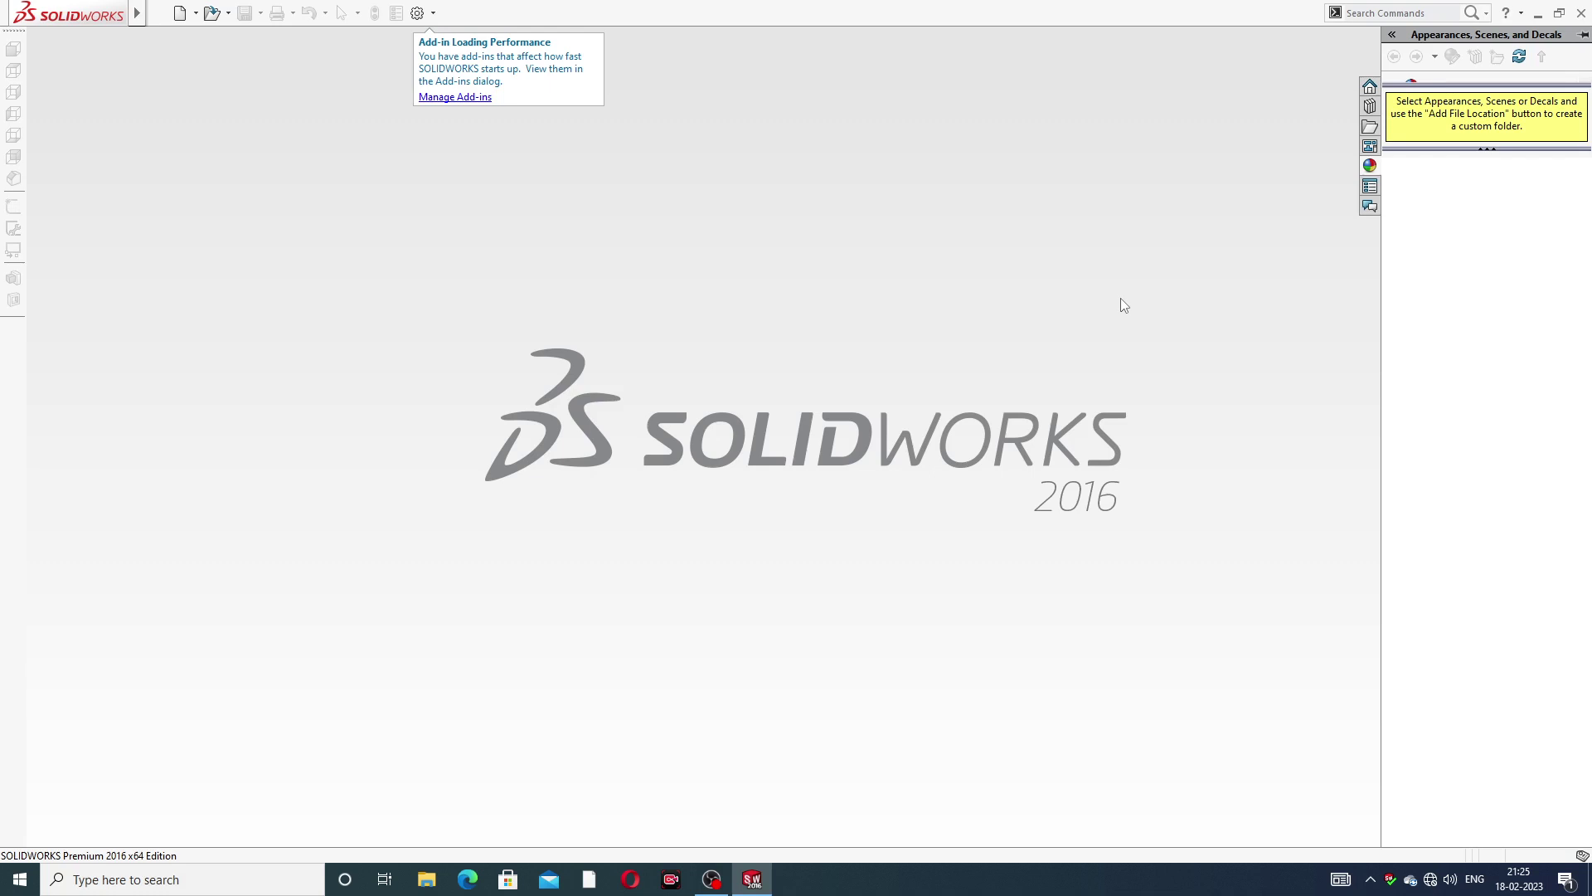
Step: Dismiss the add-in notice and reopen PART MODELING SOLIDWORKS from the recent files list
click(787, 261)
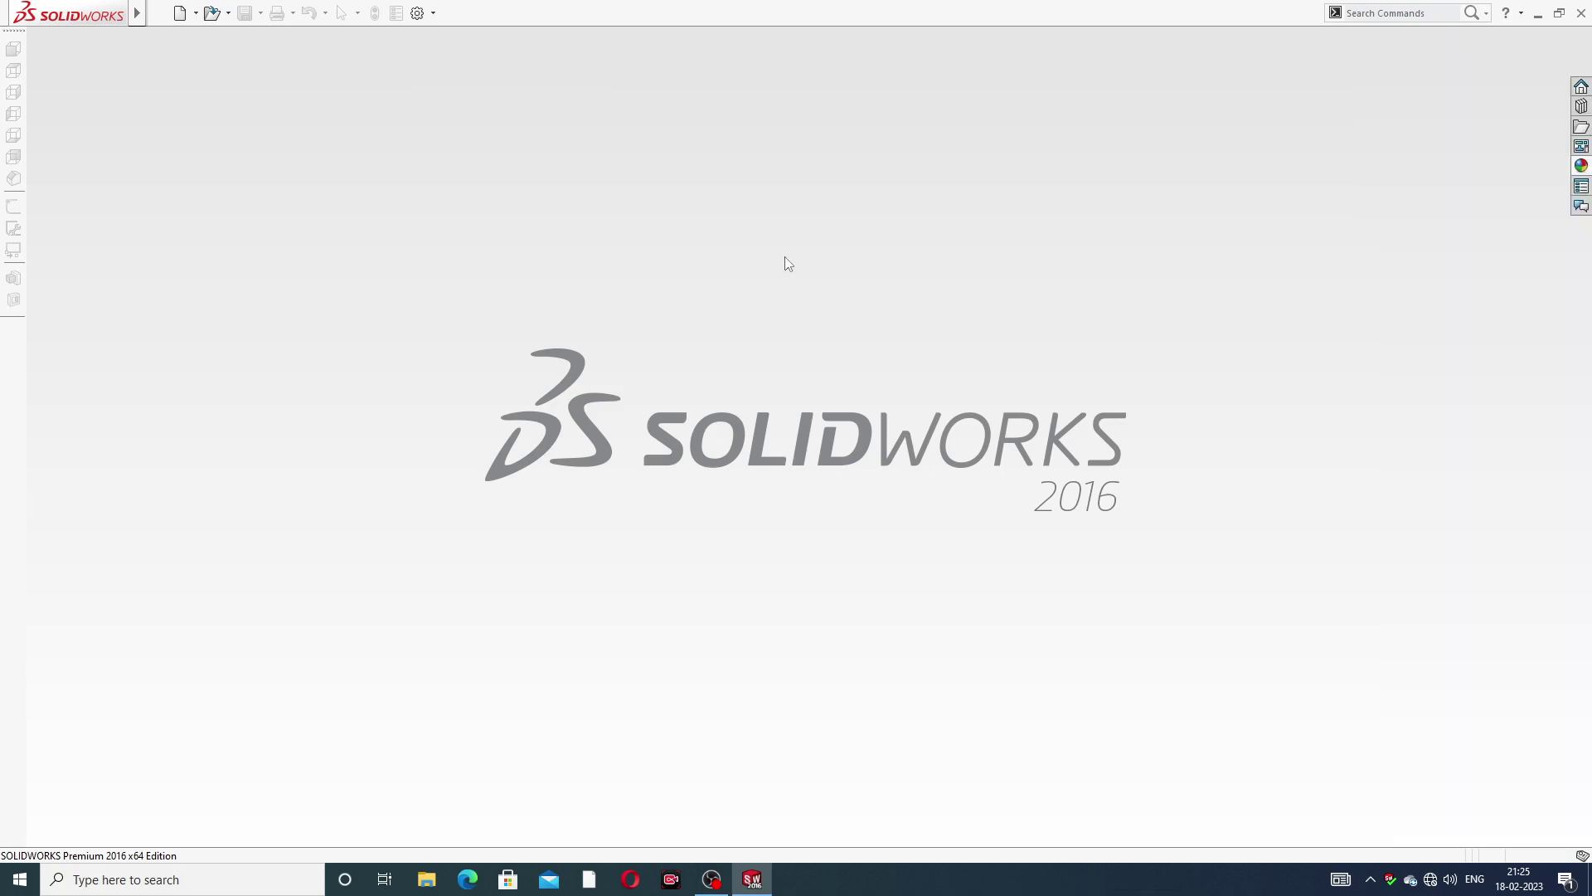
mouse_move(99, 15)
click(158, 13)
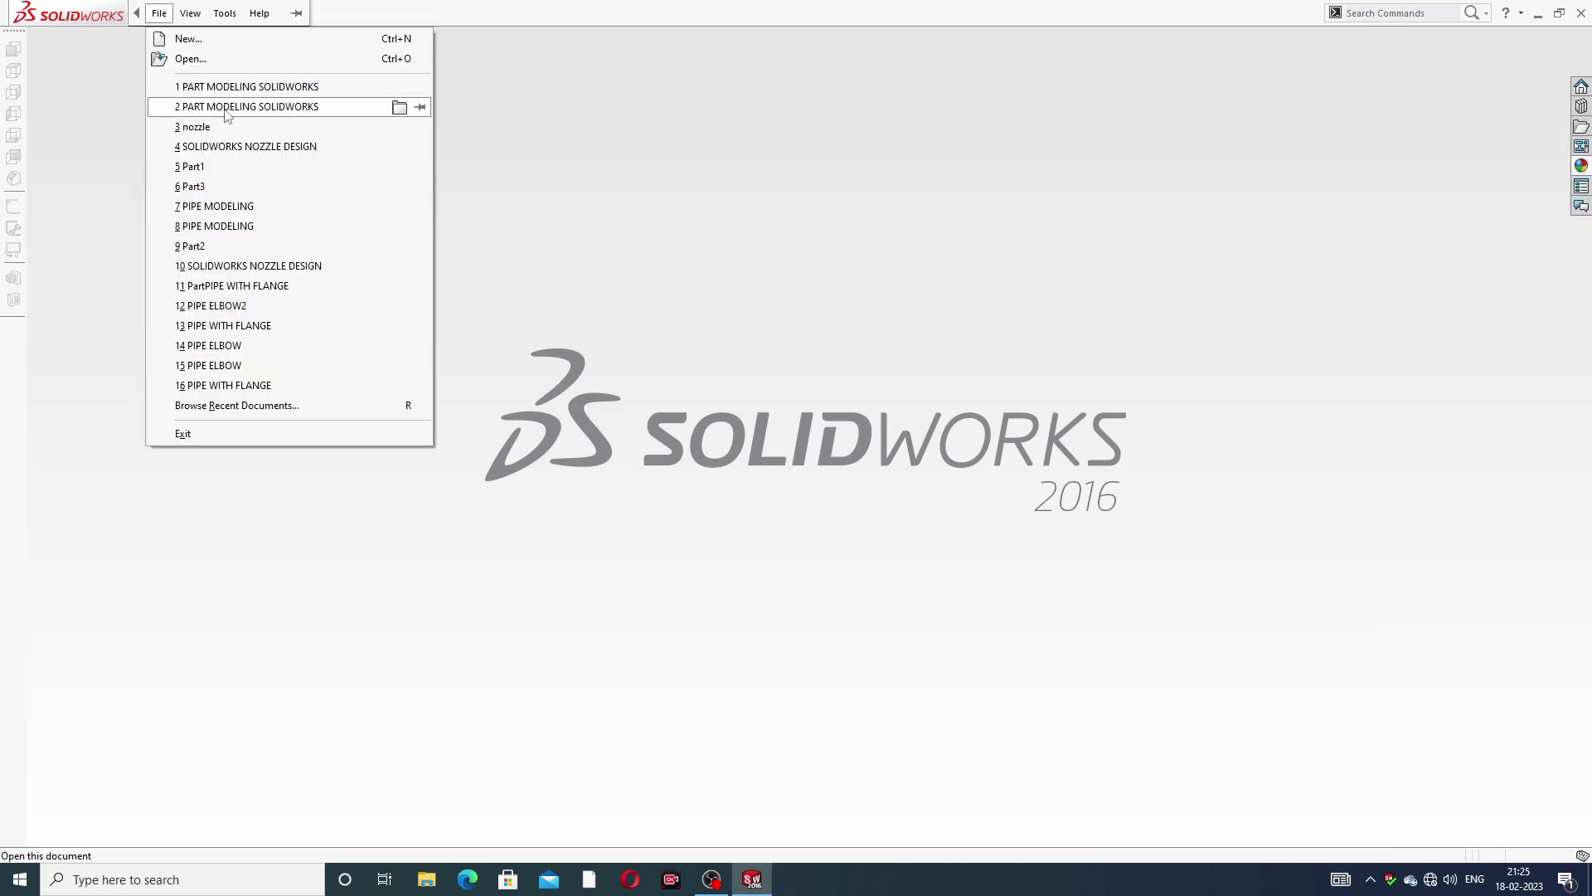
click(245, 87)
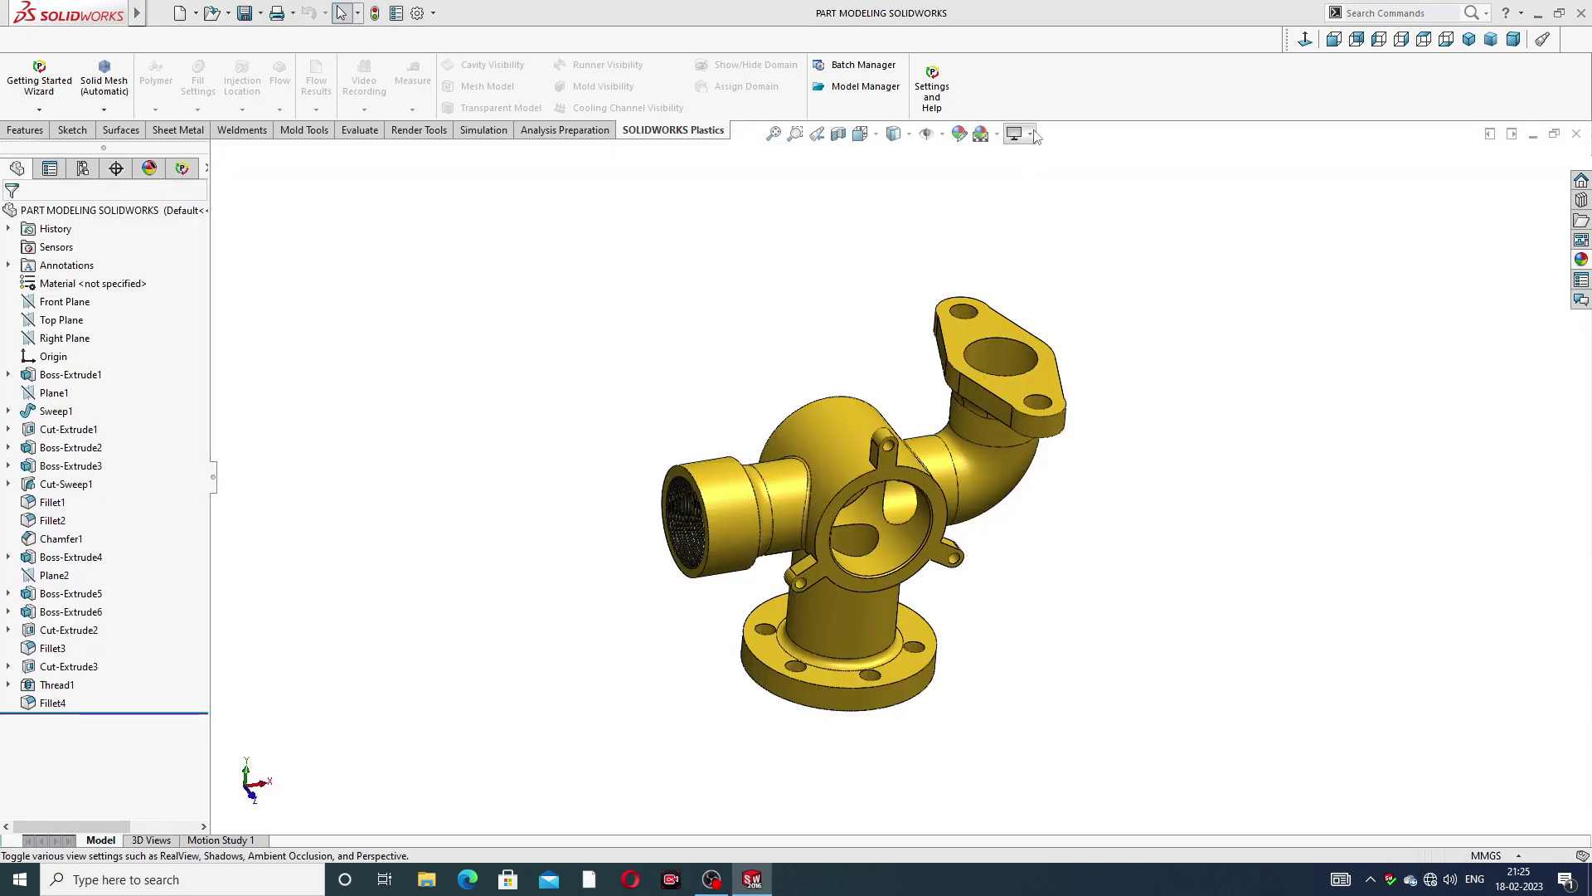
Step: Turn on RealView Graphics in View Settings and orbit the part to inspect its glossy finish
click(1031, 135)
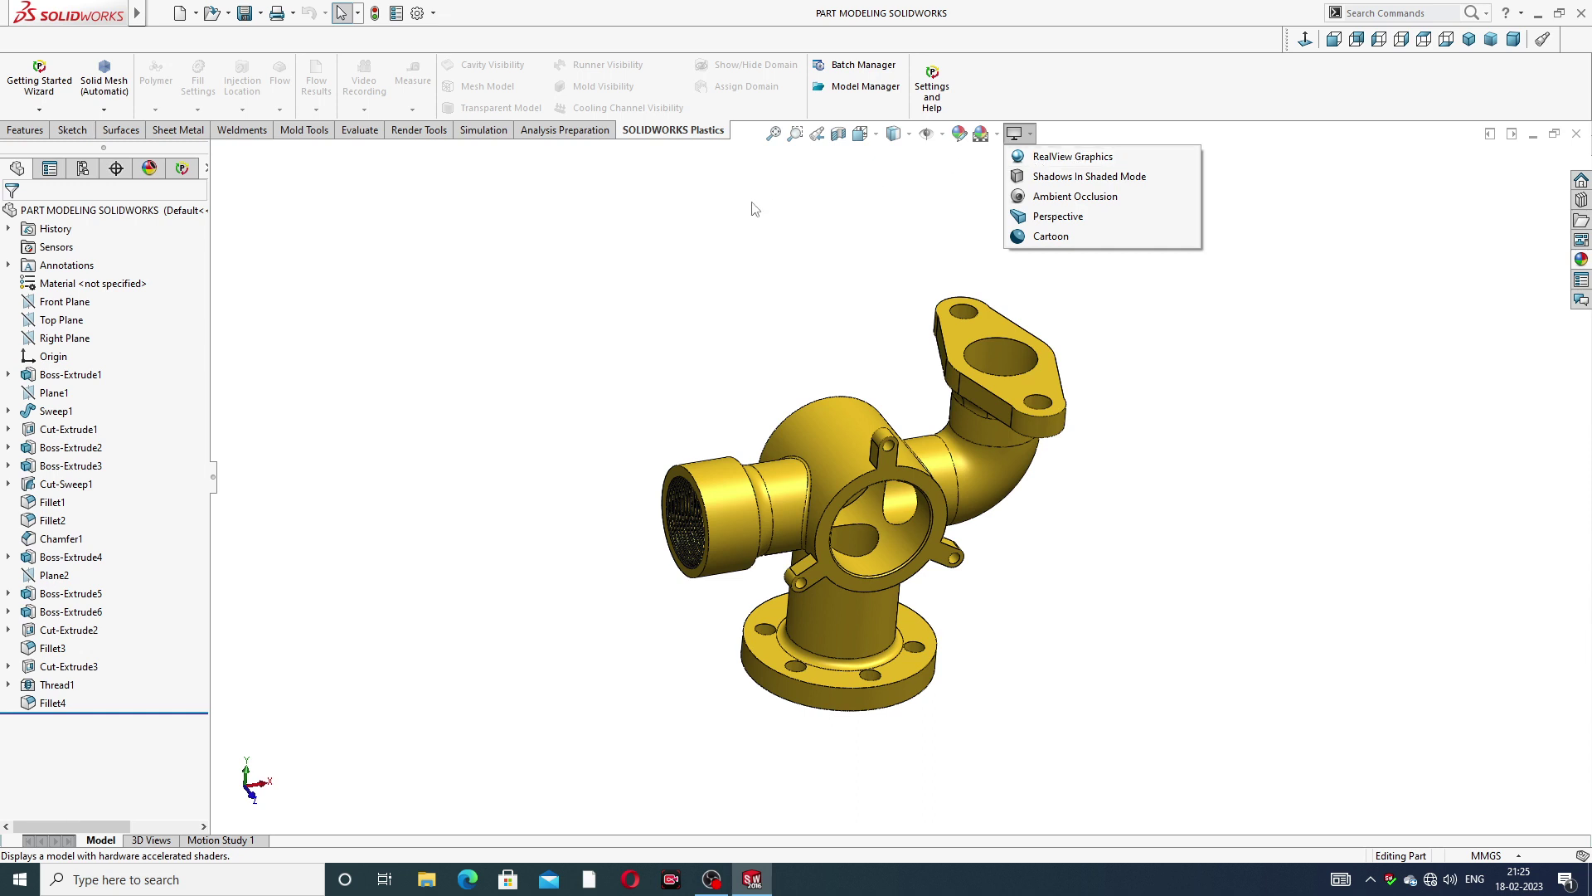
click(997, 134)
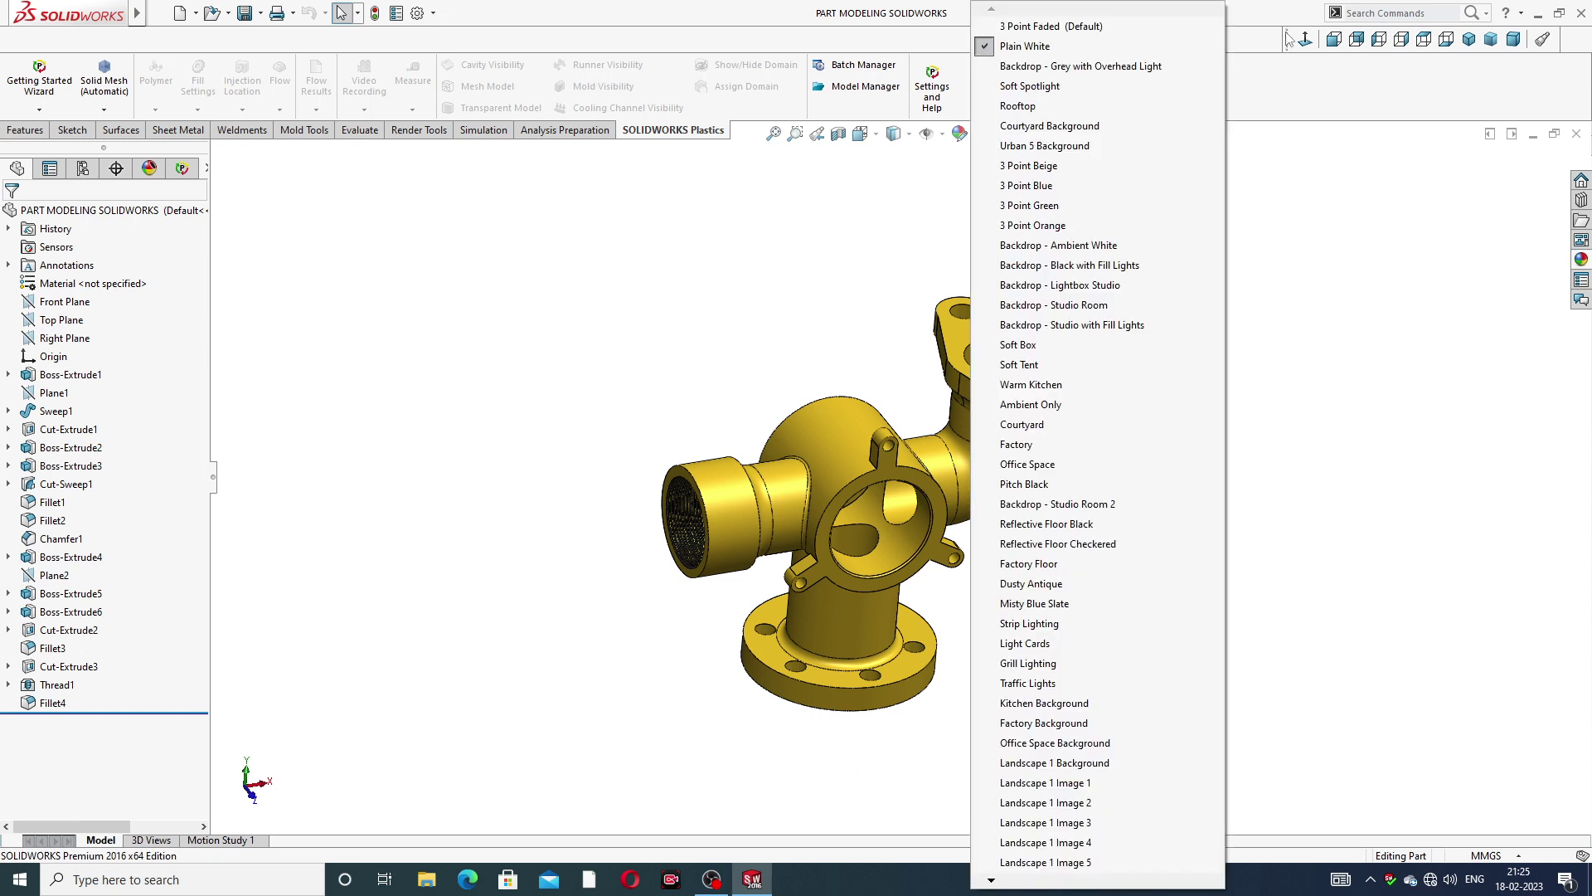
click(1291, 84)
mouse_move(1287, 39)
mouse_down()
mouse_move(1256, 37)
mouse_move(1296, 39)
mouse_up()
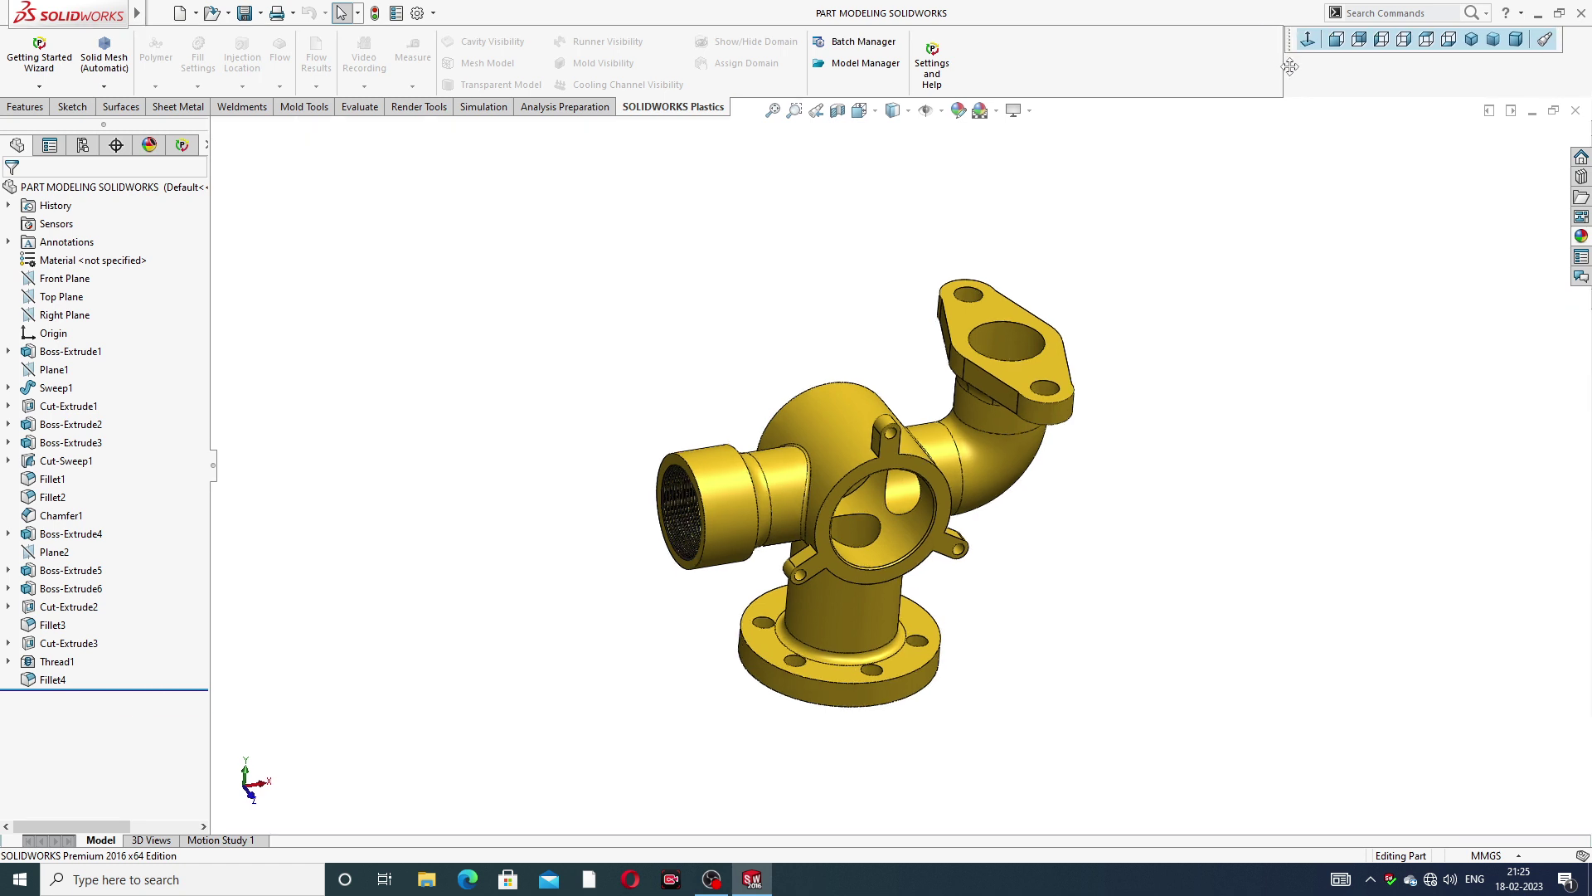
click(1015, 110)
click(1054, 136)
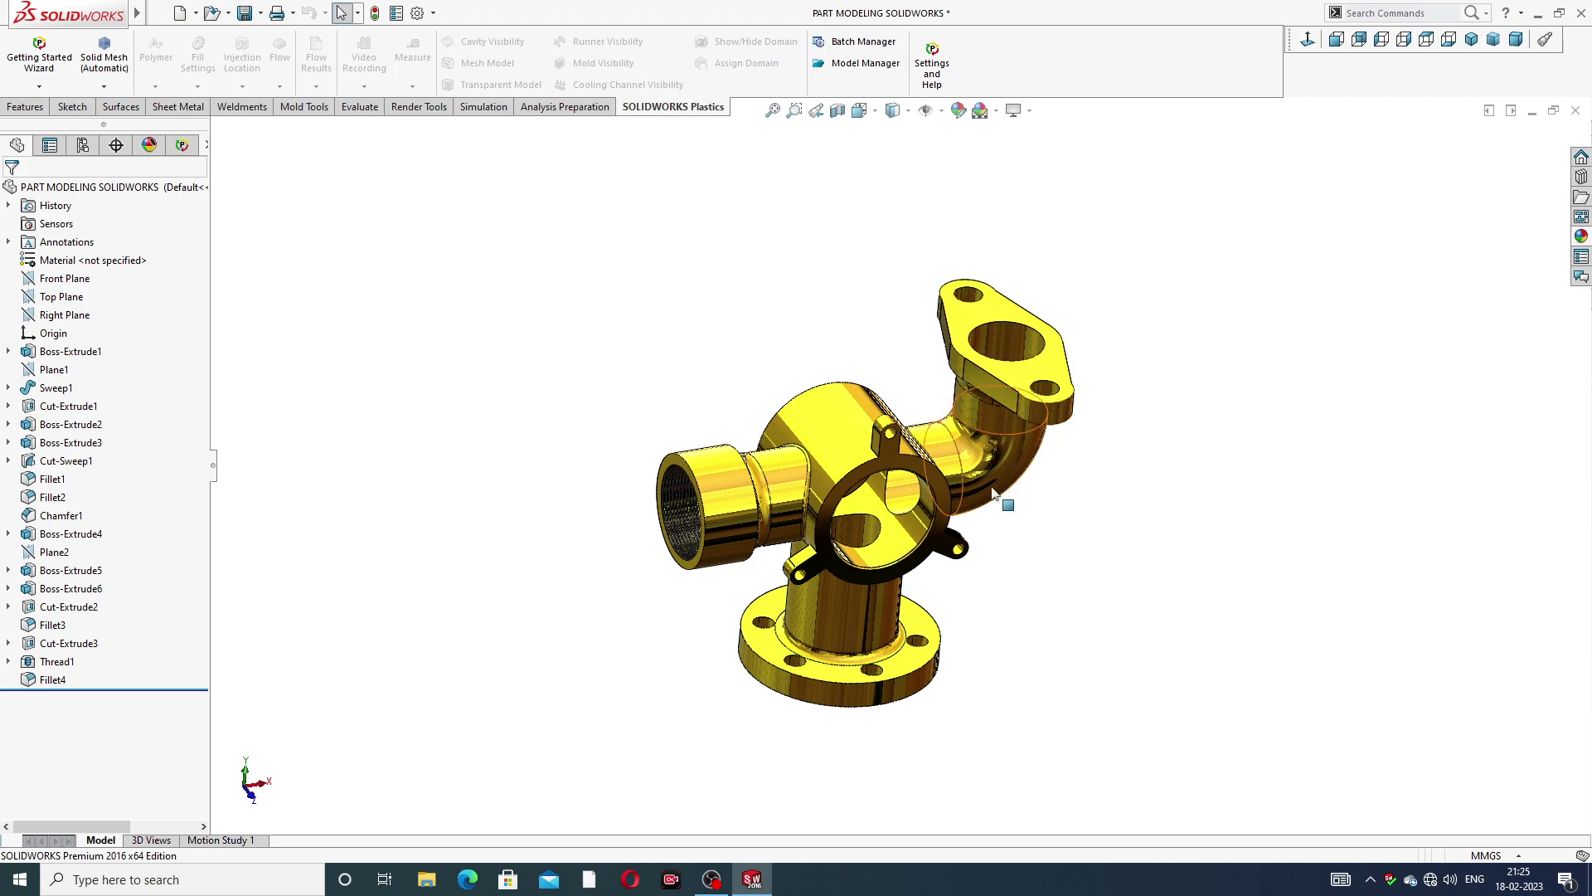
scroll(903, 551, down, 1)
drag(992, 435, 933, 410)
key(Escape)
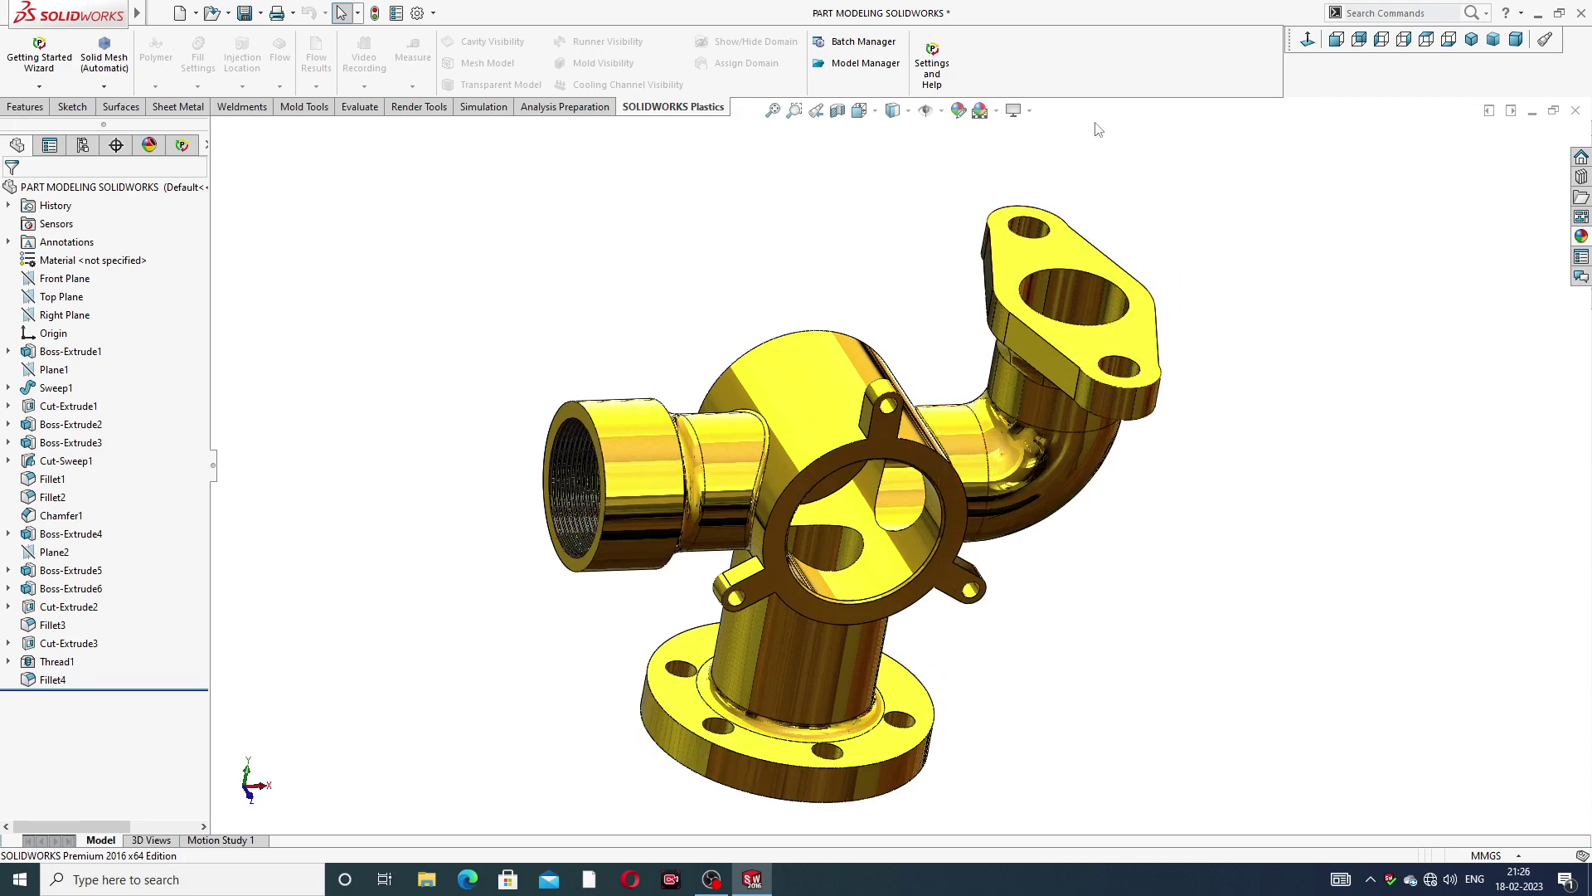